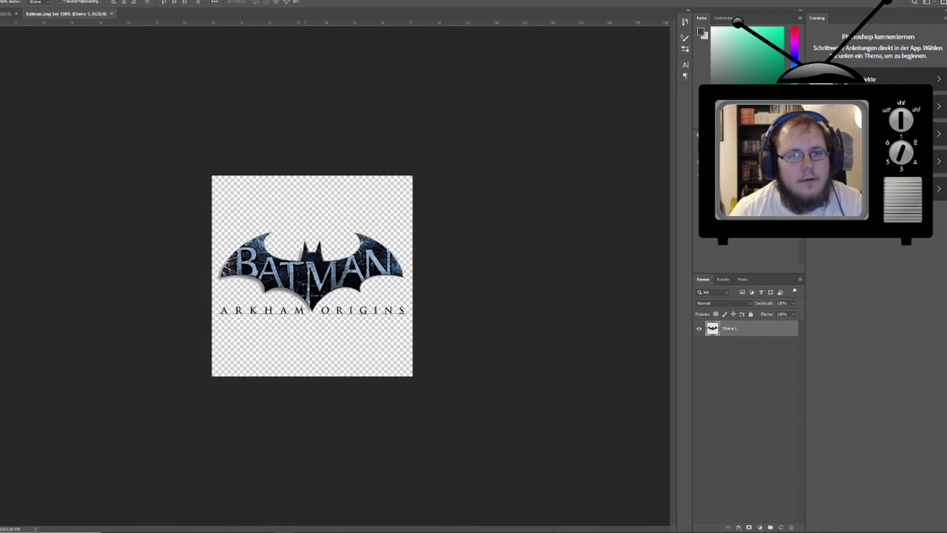
Drag the Batman Arkham Origins logo onto the tier list template as a new layer.
mouse_move(311, 274)
mouse_down()
mouse_move(336, 305)
mouse_move(533, 459)
mouse_up()
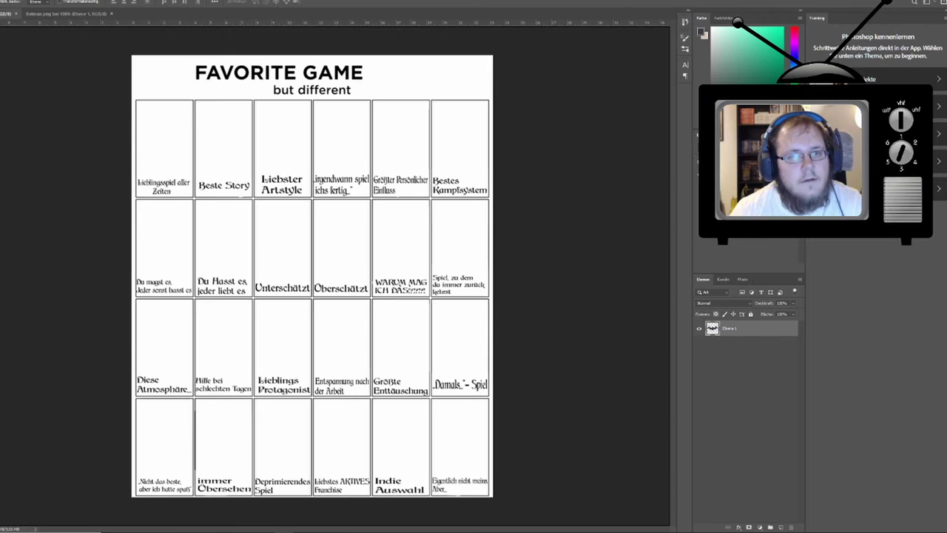
mouse_move(22, 13)
mouse_down()
mouse_move(184, 142)
mouse_move(287, 159)
mouse_up()
click(22, 2)
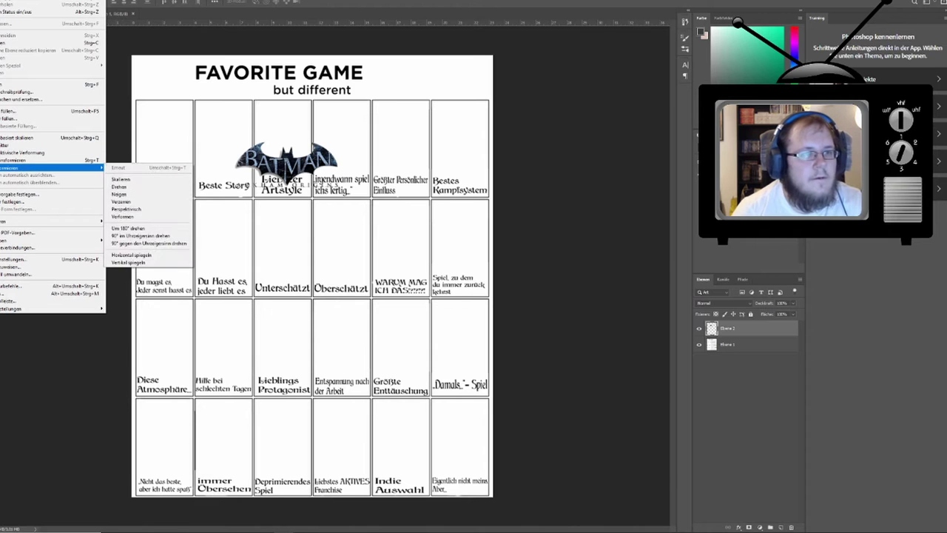
Shrink the Batman logo and centre it in the 'Irgendwann spiel ichs fertig..' top-row cell.
click(129, 184)
mouse_move(340, 173)
mouse_down()
mouse_move(280, 162)
mouse_move(303, 136)
mouse_up()
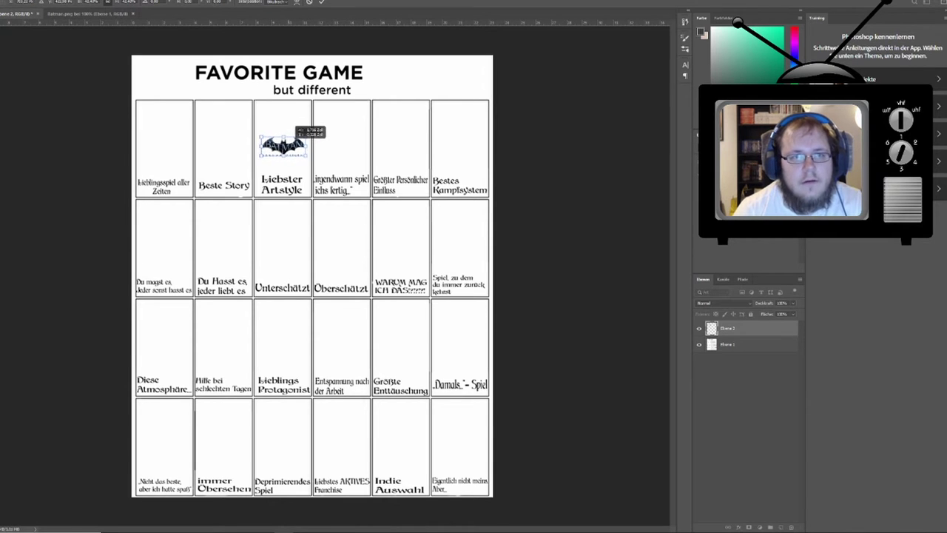
drag(305, 136, 308, 136)
key(Return)
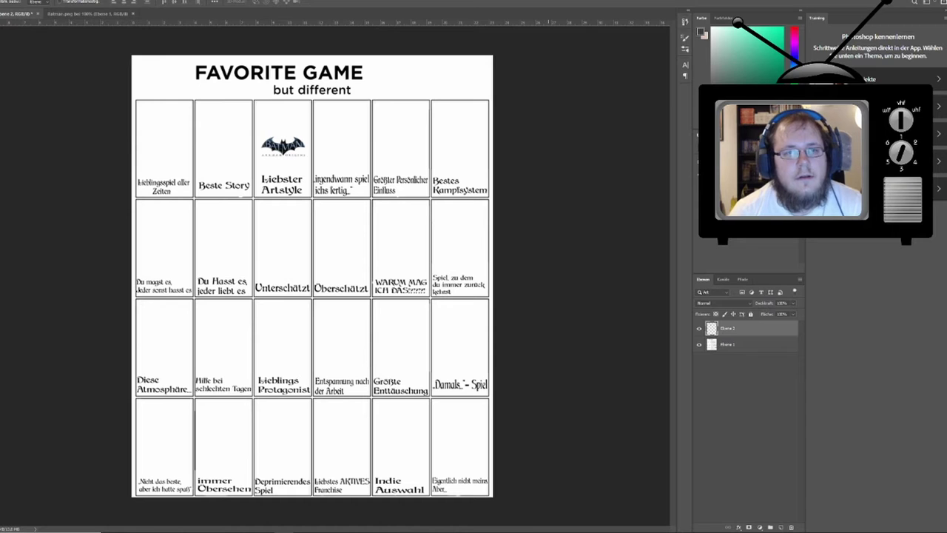
drag(290, 134, 352, 132)
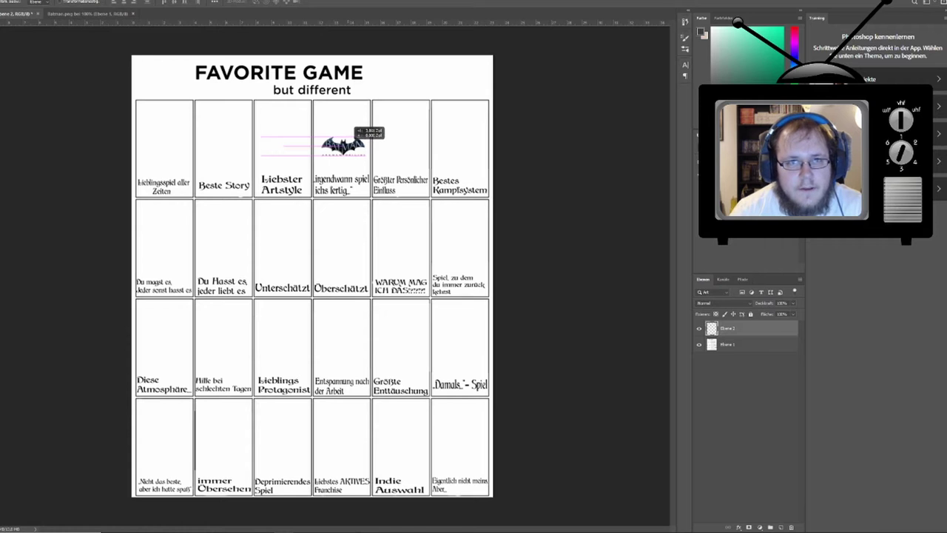
drag(352, 132, 350, 133)
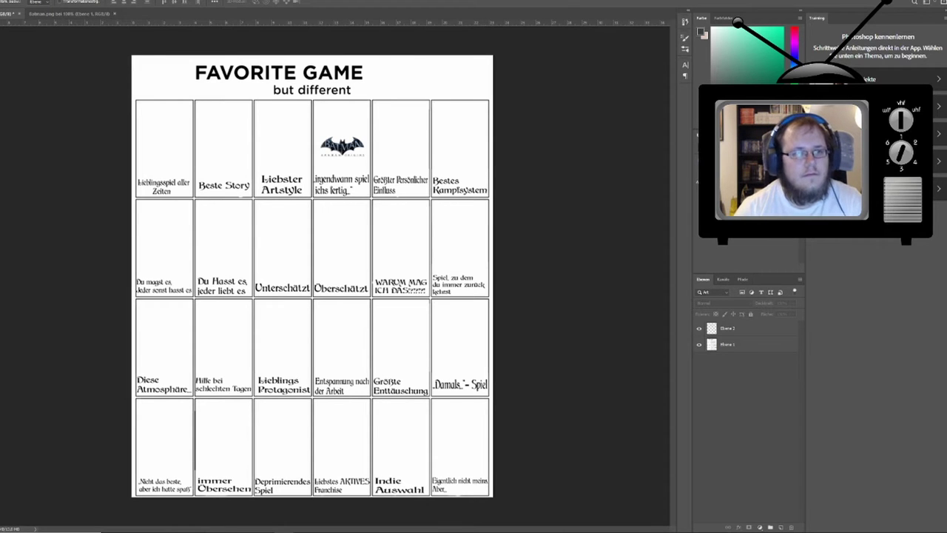
Add a text box reading TIER LIST to the right of the FAVORITE GAME title.
key(t)
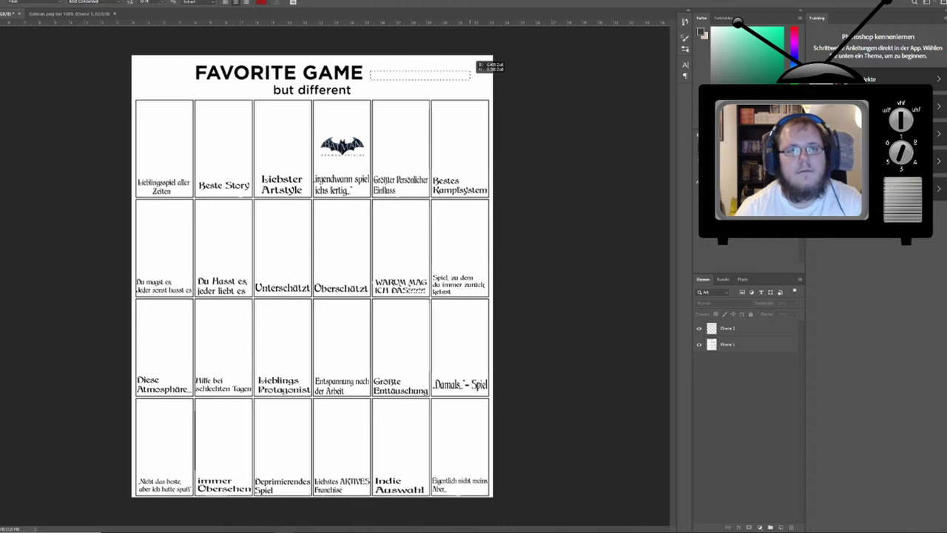
drag(370, 70, 470, 79)
key(BackSpace)
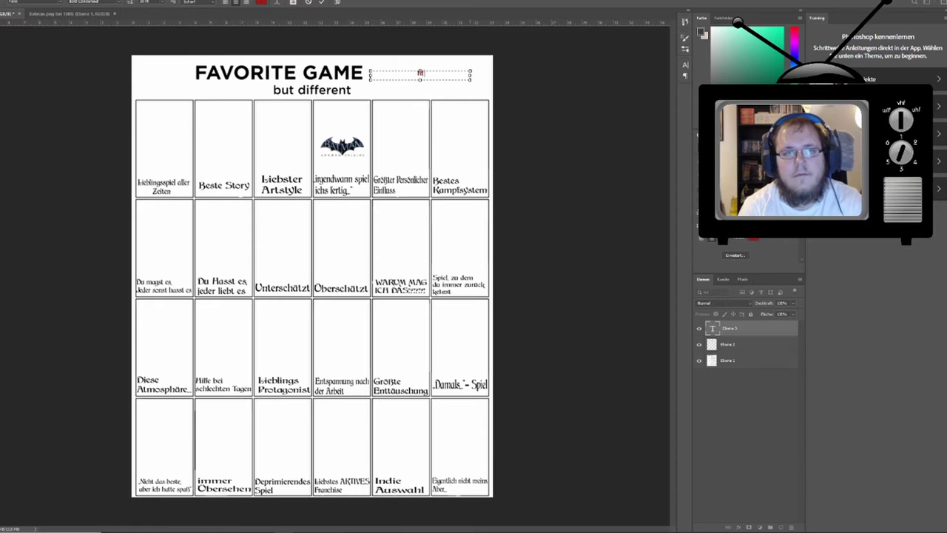
text(ERLIST)
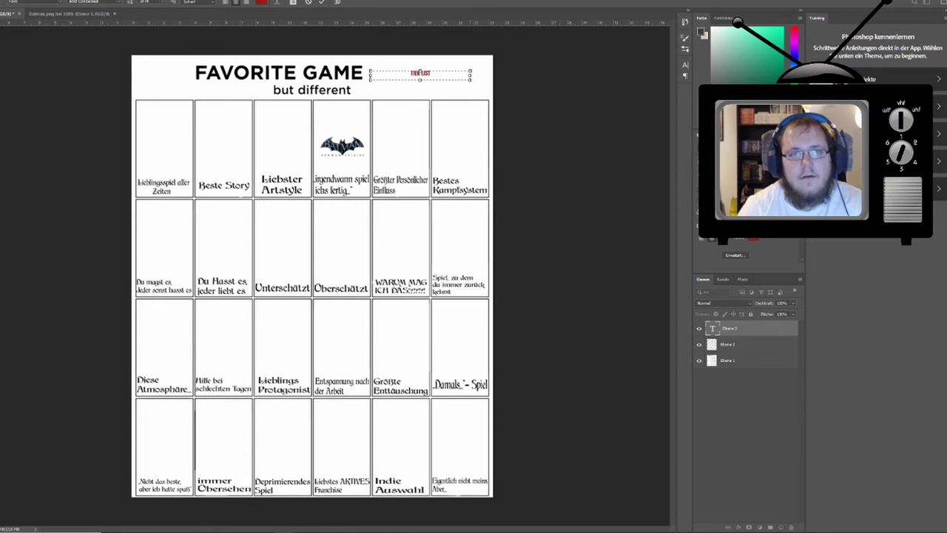
Change the TIER LIST text colour from red to black (000000).
key(ctrl+a)
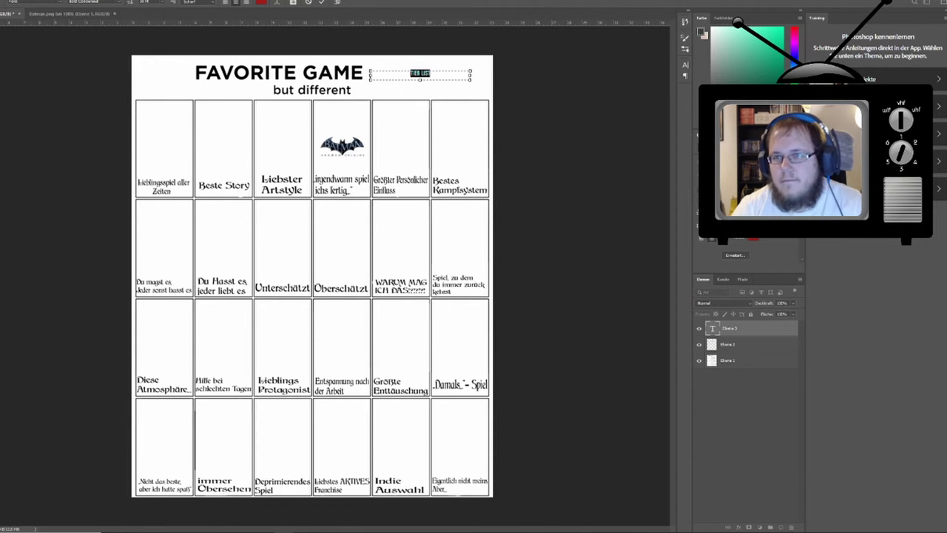
click(260, 2)
text(000000)
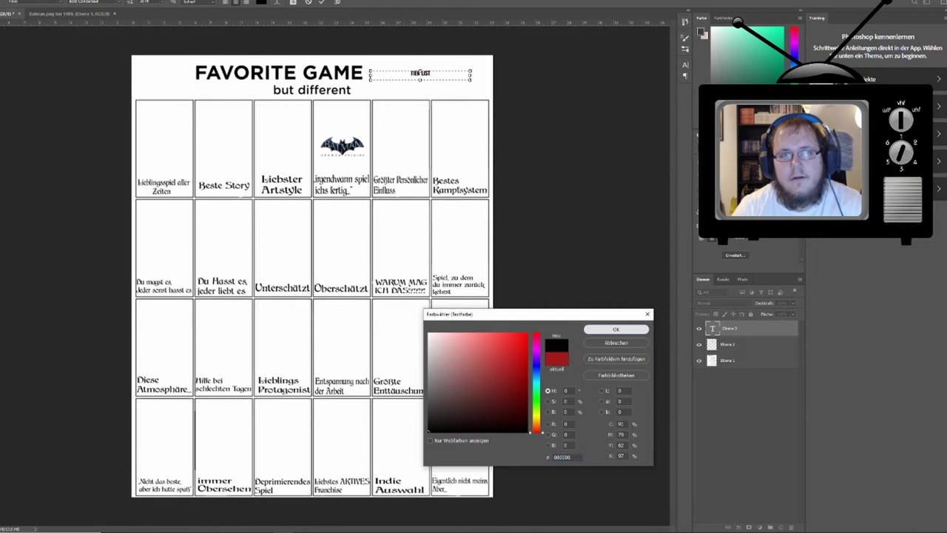
key(Return)
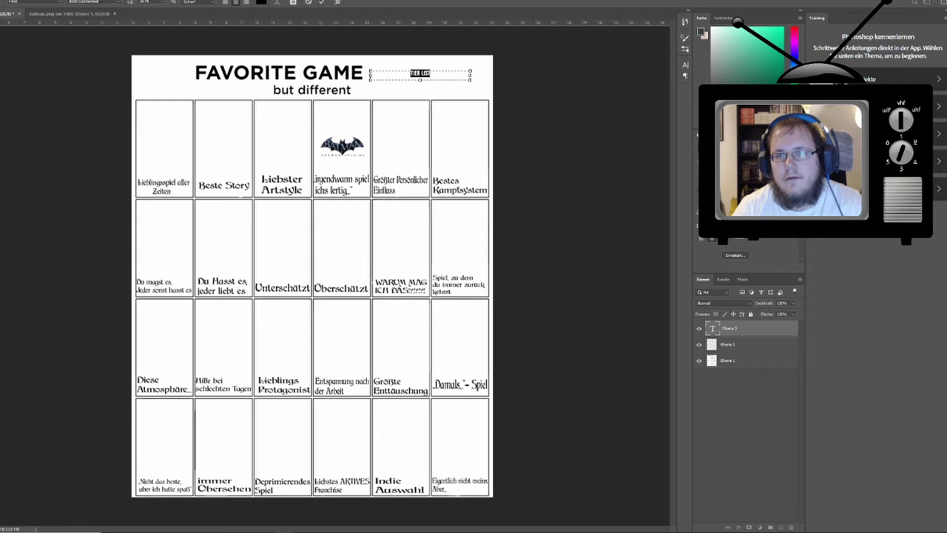
click(747, 230)
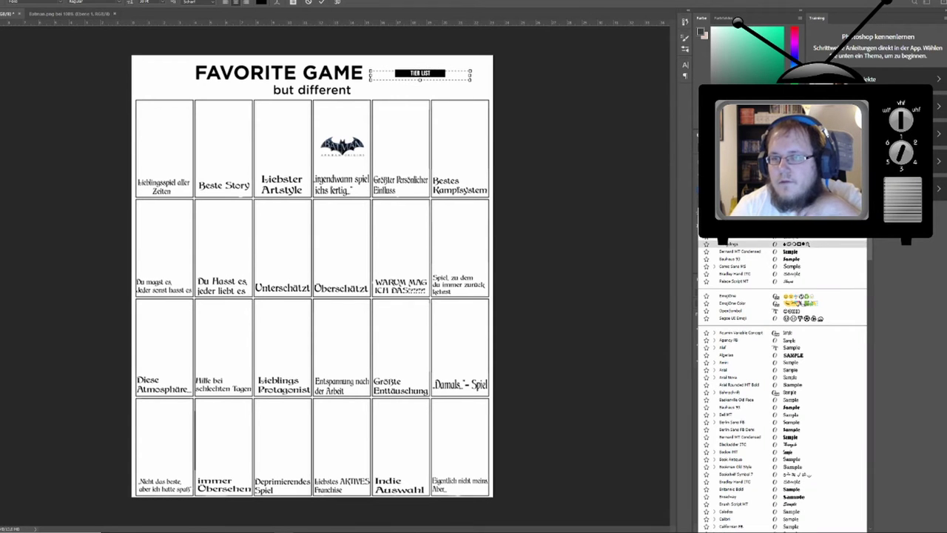
Set the TIER LIST text's font family to Arial.
key(Down)
key(Down)
key(Down)
key(Down)
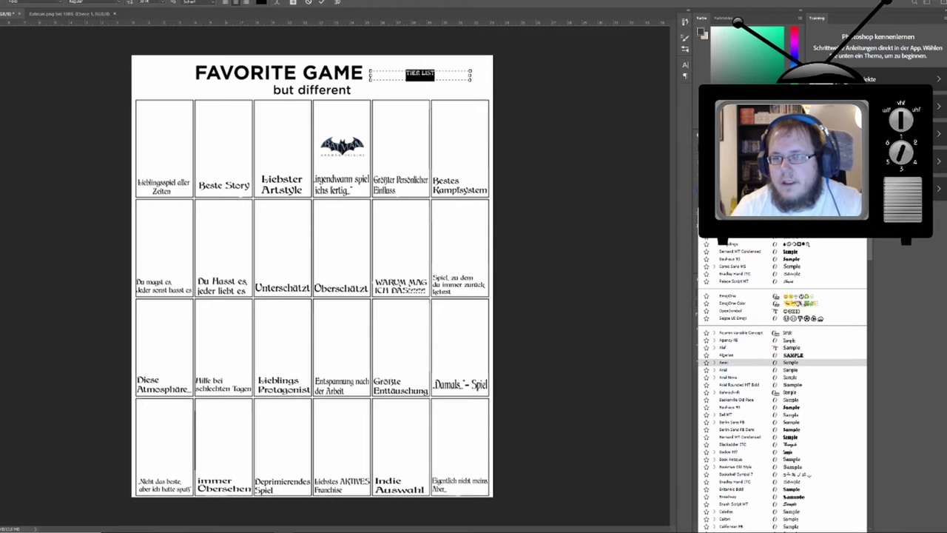
key(Down)
key(Down)
key(Return)
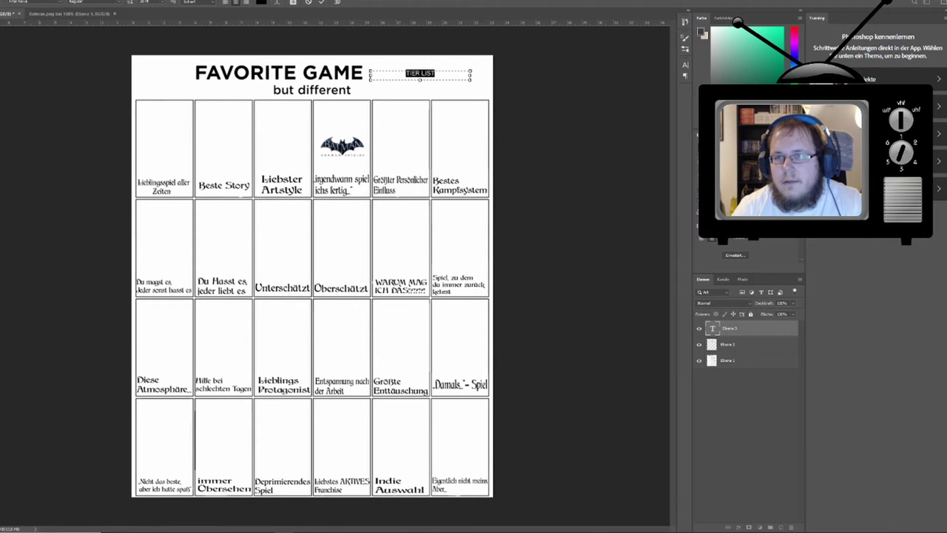
click(747, 200)
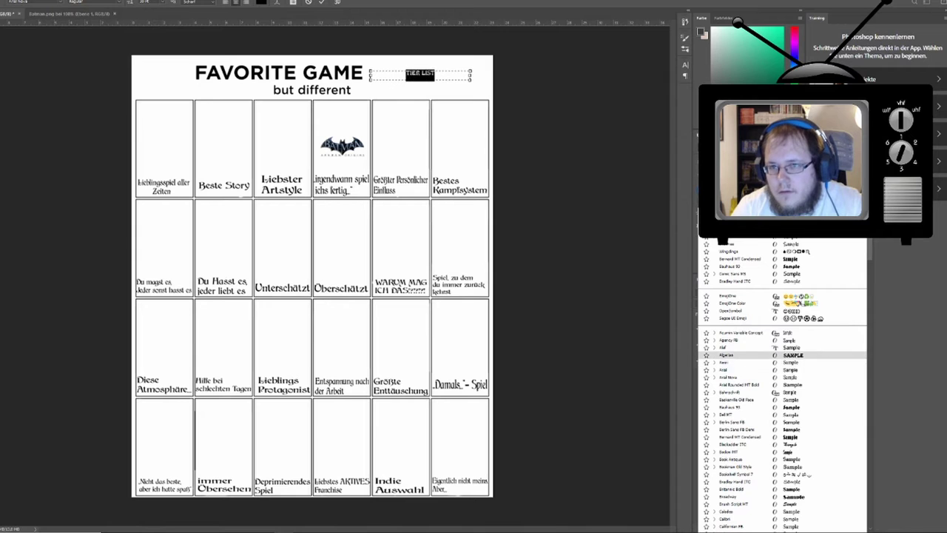
key(Down)
key(Down)
key(Return)
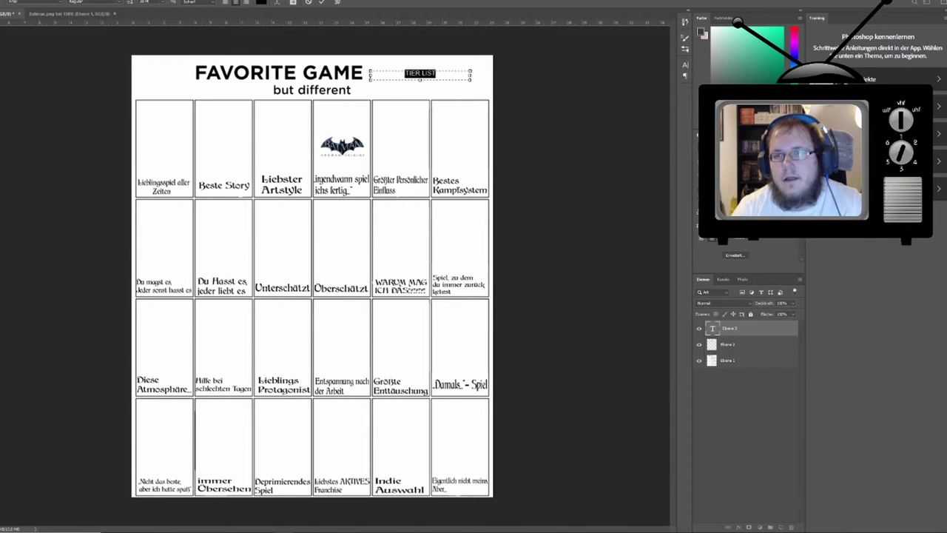
Apply the Bold font style to TIER LIST, leaving the font size unchanged.
click(733, 211)
key(Down)
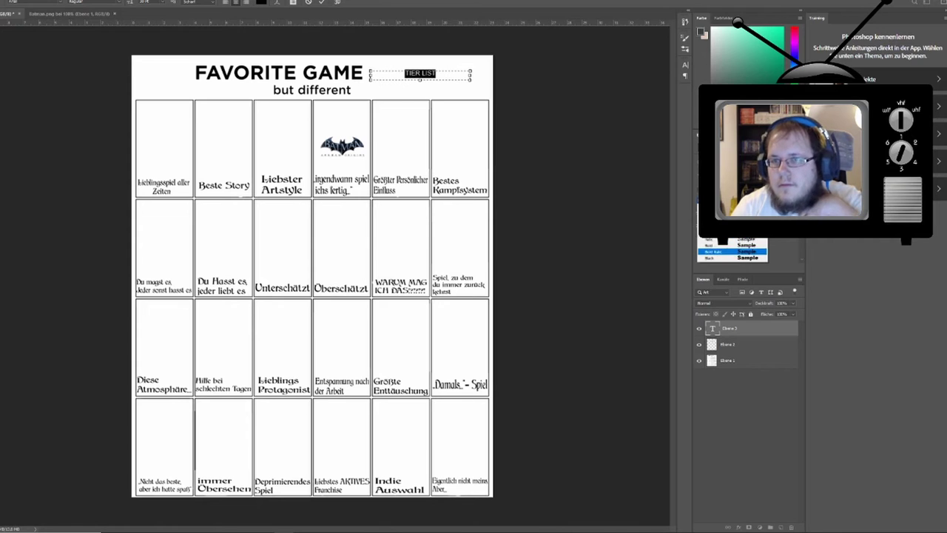
key(Up)
key(Return)
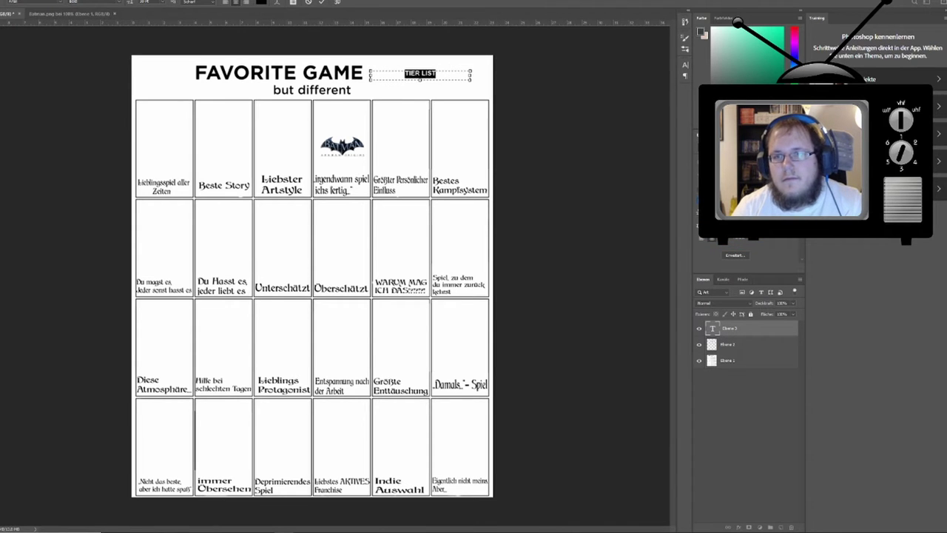
click(735, 231)
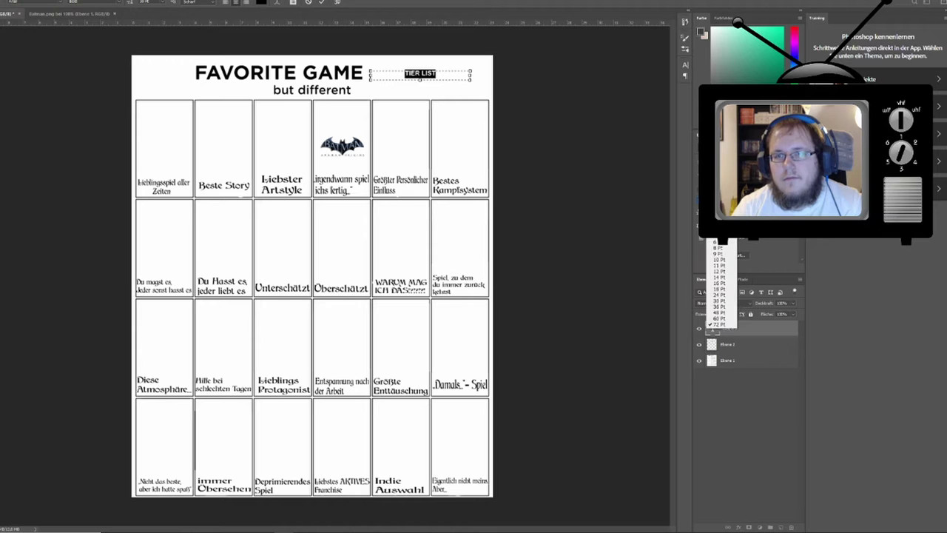
key(Escape)
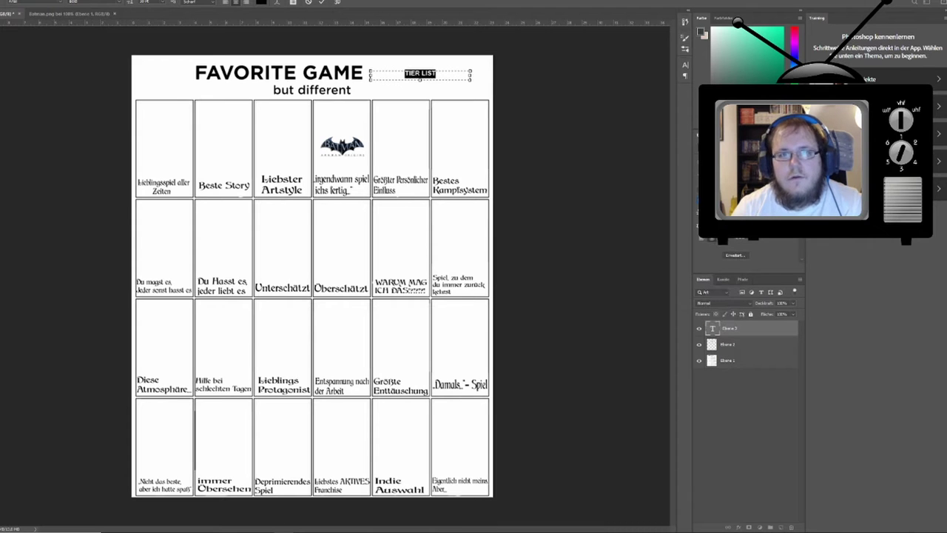
Enlarge the TIER LIST text box and font size to roughly match the heading.
drag(472, 71, 504, 54)
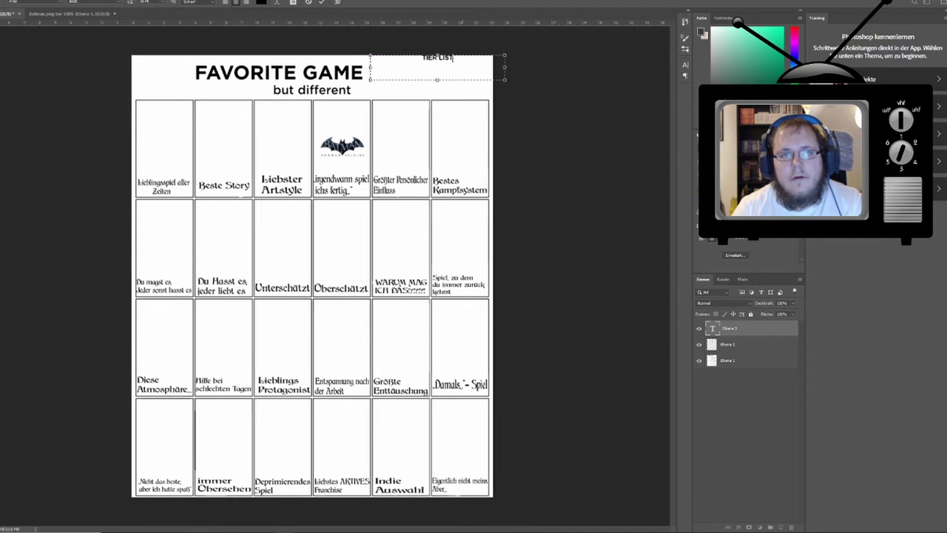
key(ctrl+a)
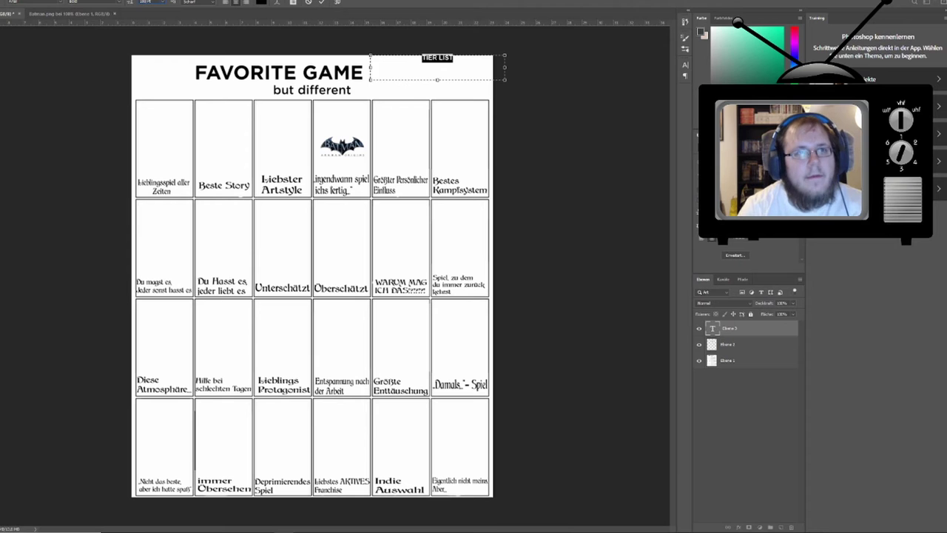
key(Return)
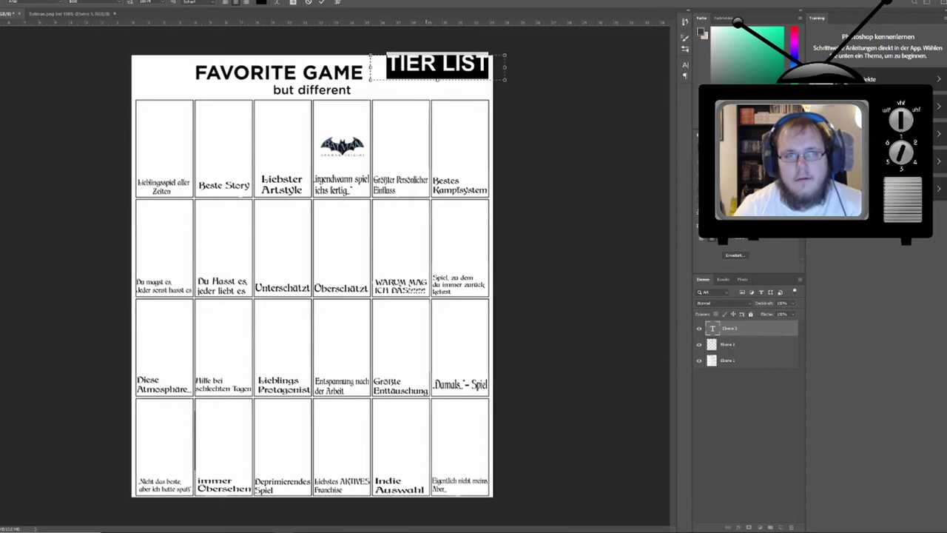
click(321, 3)
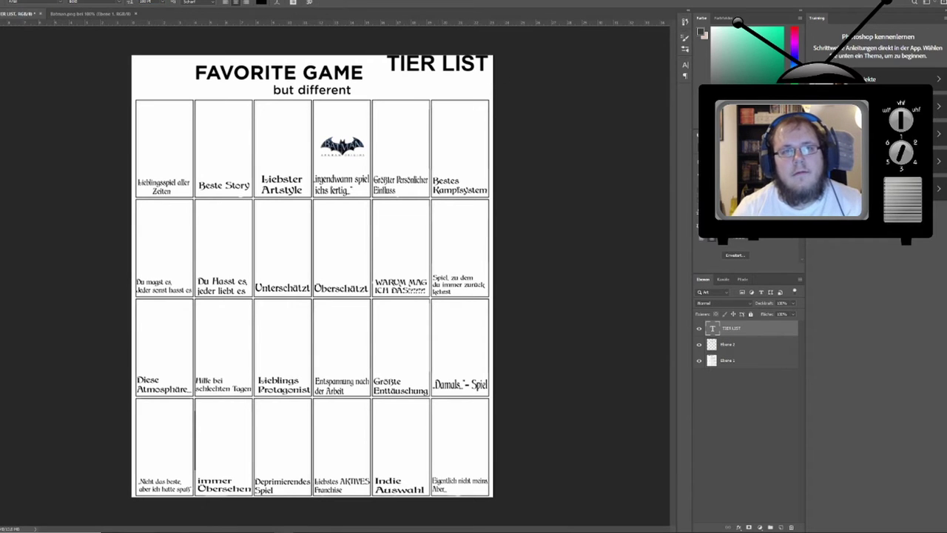
Move the TIER LIST text next to FAVORITE GAME on the same line.
key(v)
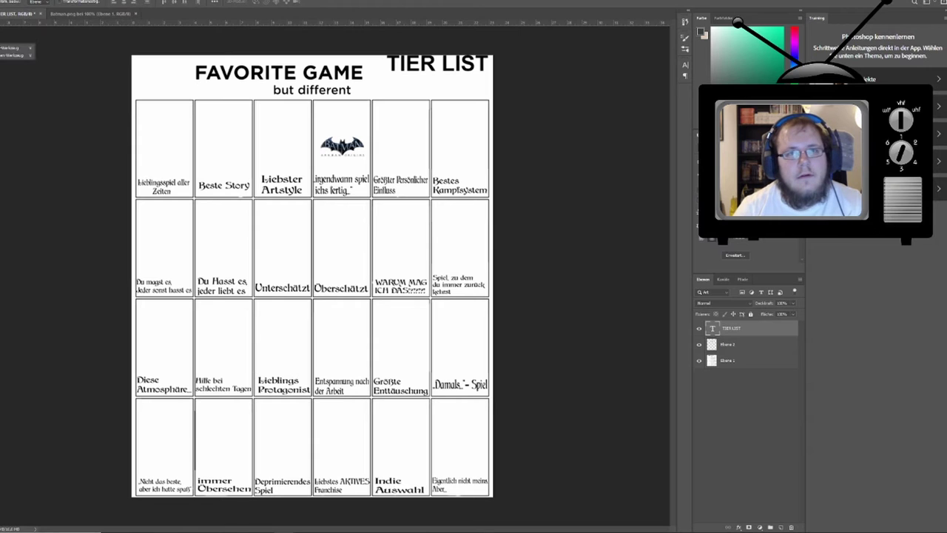
drag(415, 51, 398, 58)
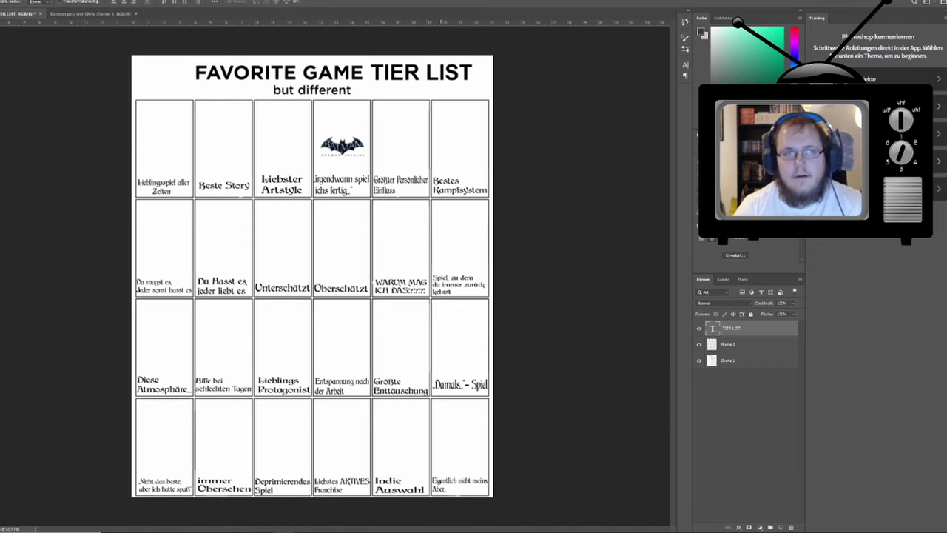
key(Left)
key(Left)
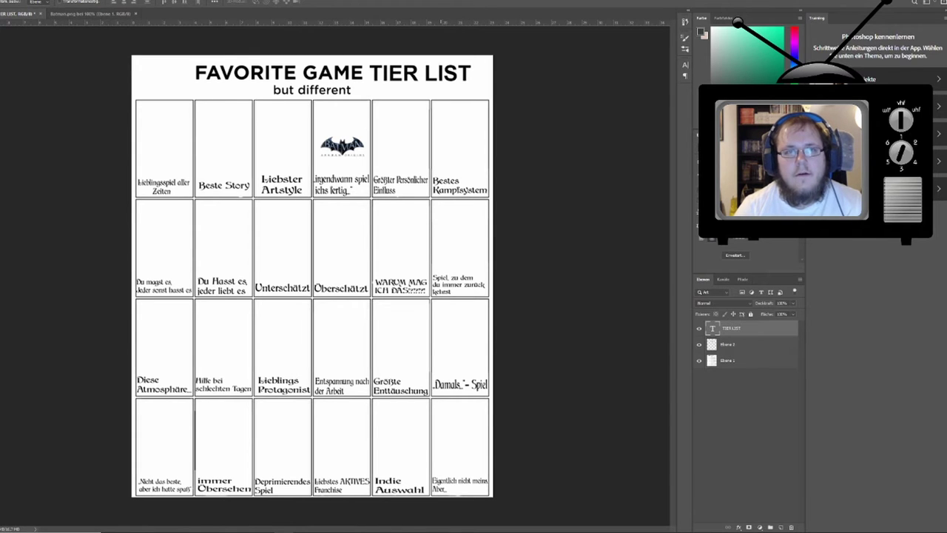
key(Left)
key(Left)
Tighten the letter spacing (tracking) of the TIER LIST text.
key(alt+comma)
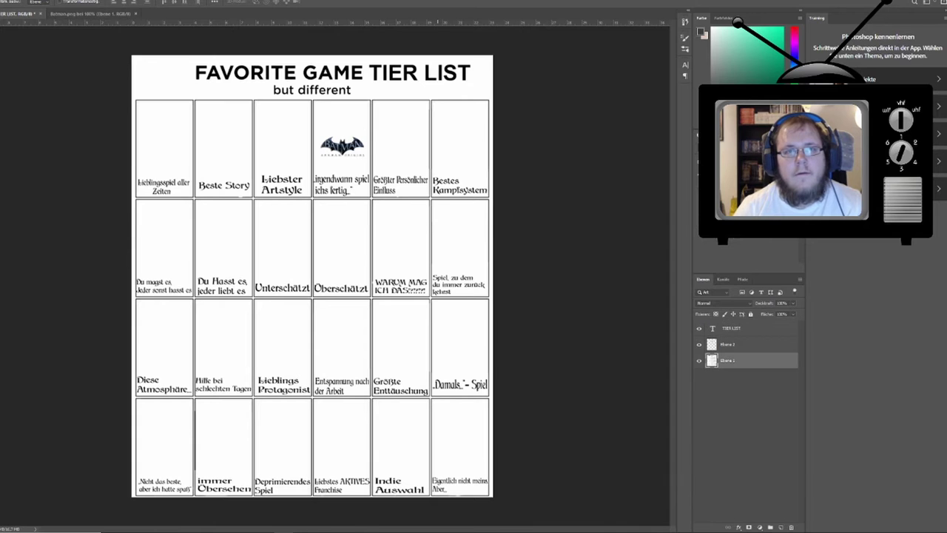
key(alt+period)
key(t)
key(Return)
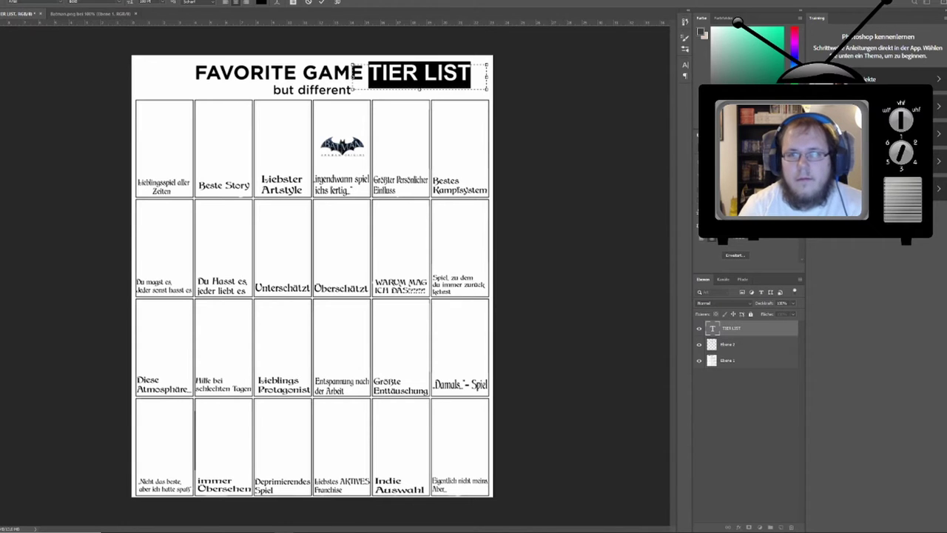
key(alt+Left)
key(alt+Left)
key(Escape)
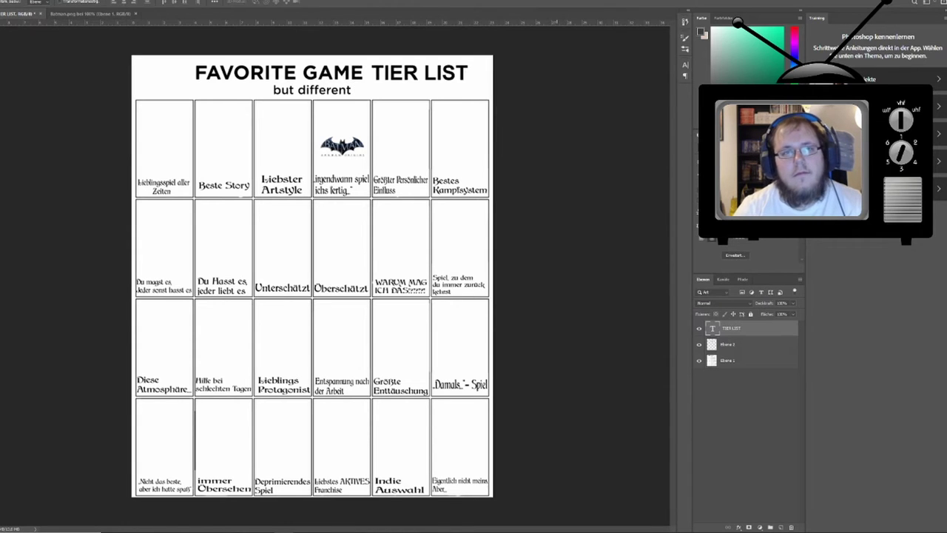
Fine-tune TIER LIST's position so it sits just after GAME with a small gap.
drag(419, 72, 411, 73)
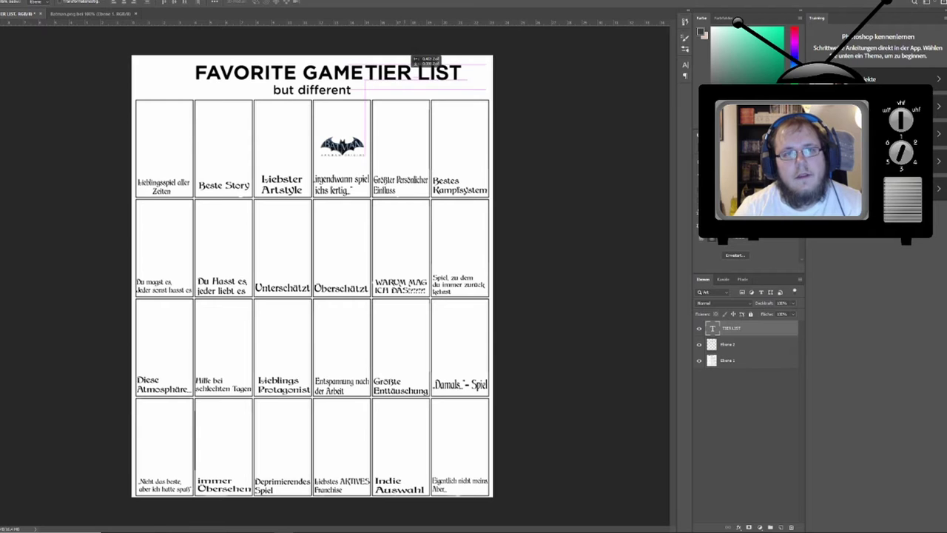
key(Right)
key(Right)
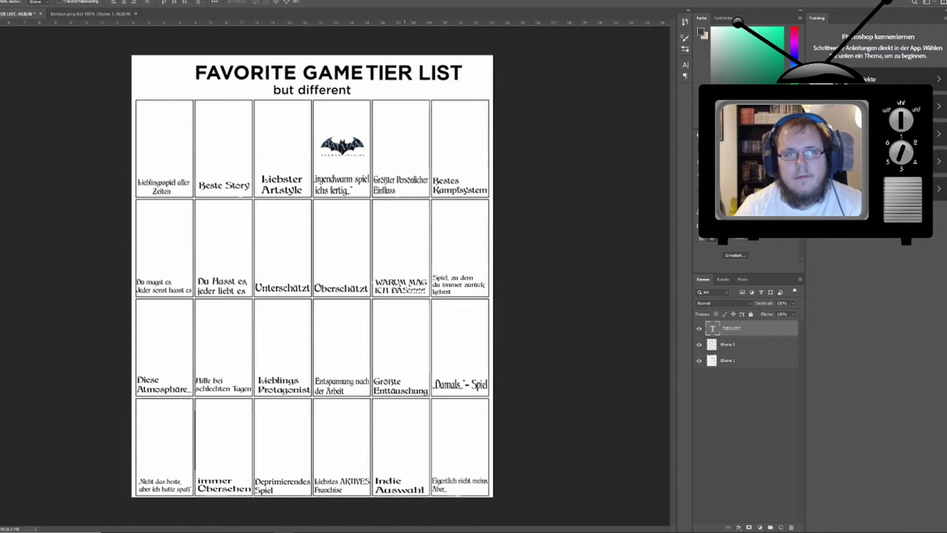
key(Right)
key(Right)
key(Left)
key(Right)
key(Left)
key(Right)
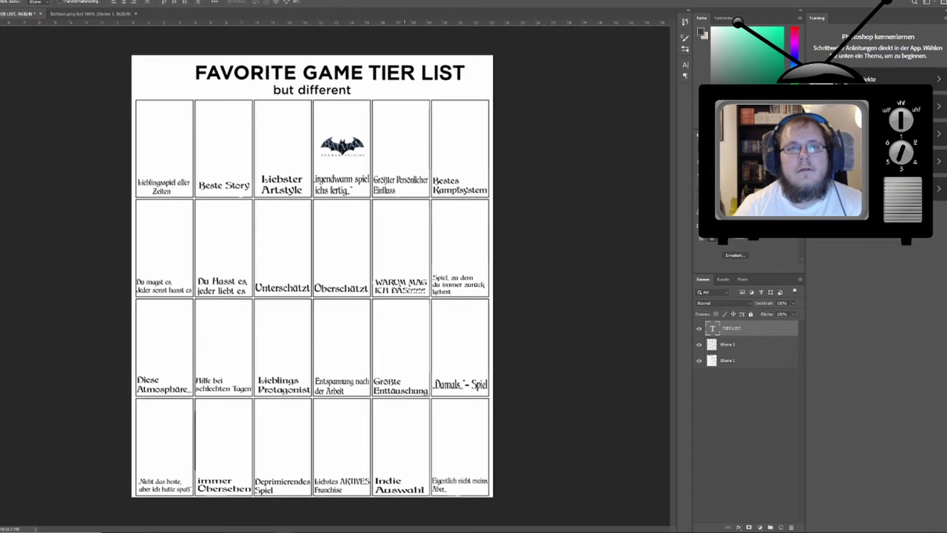
key(Left)
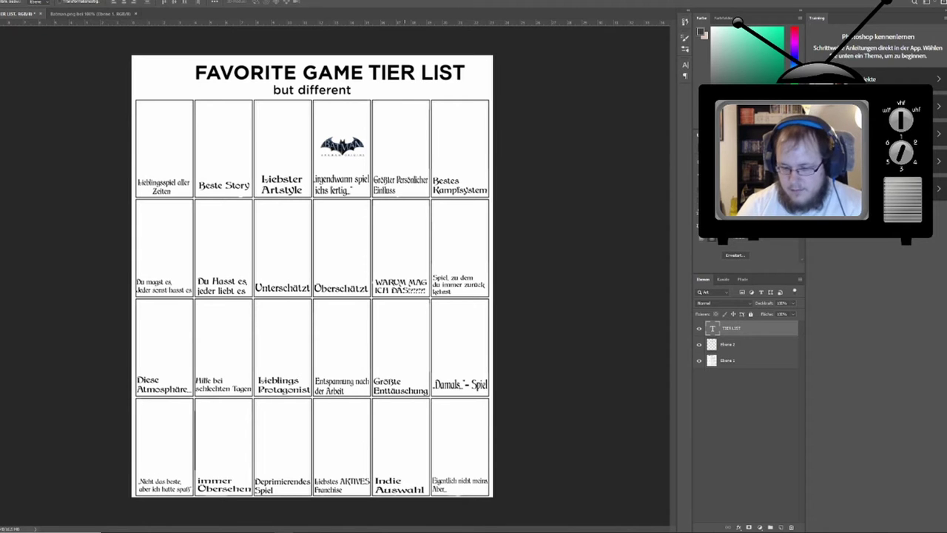
key(Right)
key(Left)
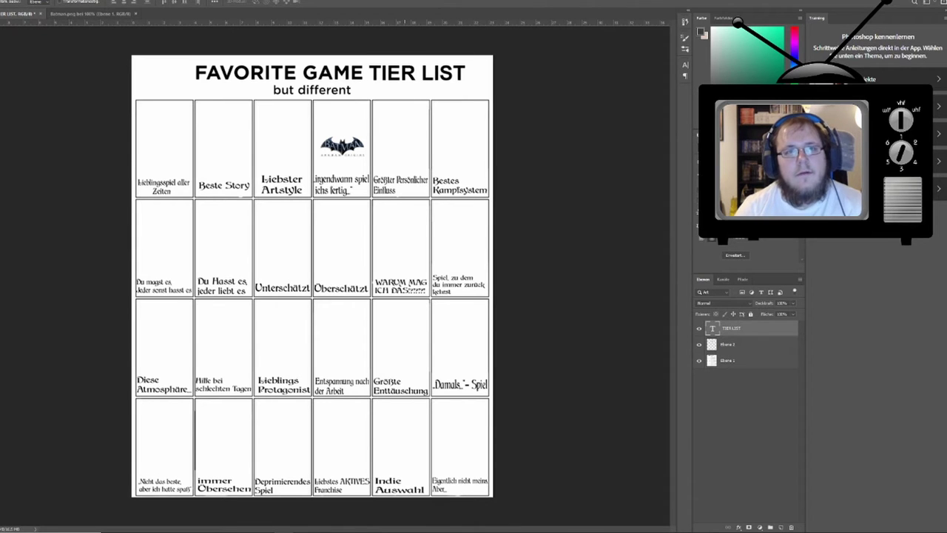
key(alt+comma)
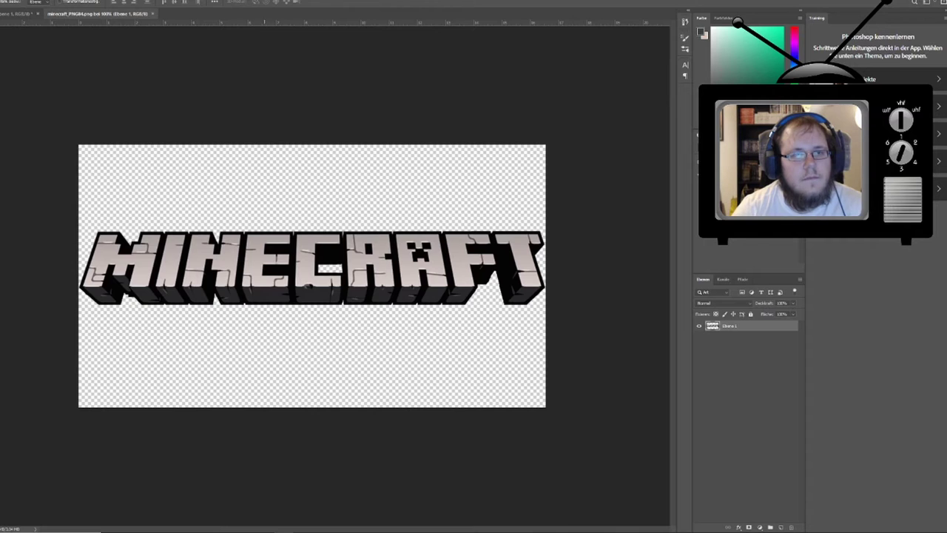
Cut the Minecraft logo from its document and paste it into the tier list.
key(ctrl+x)
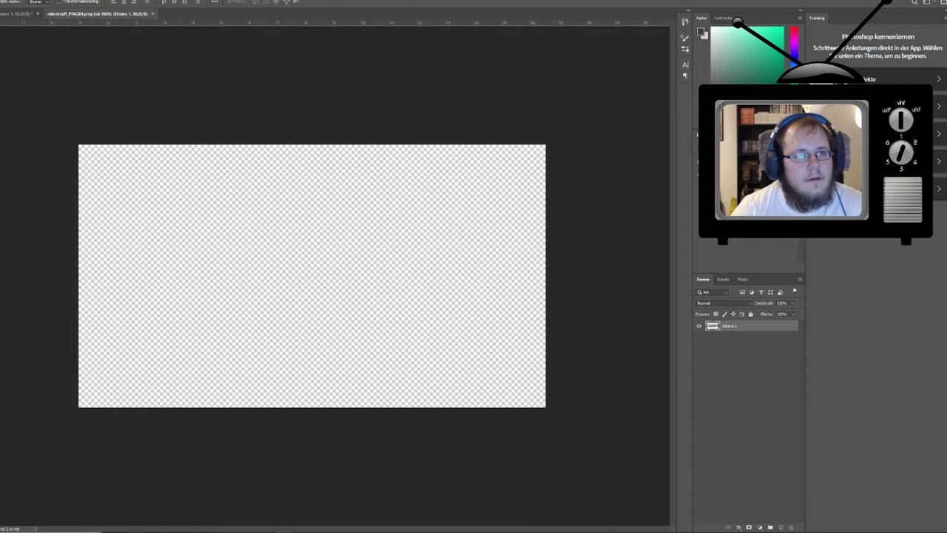
click(19, 12)
key(ctrl+v)
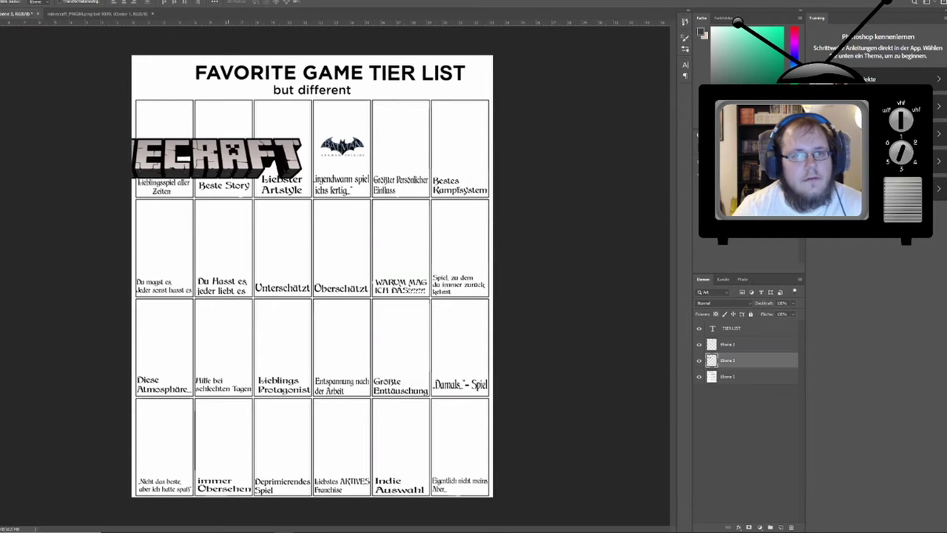
Scale the Minecraft logo down into the 'Lieblingsspiel aller Zeiten' top-left cell.
click(30, 0)
mouse_move(29, 168)
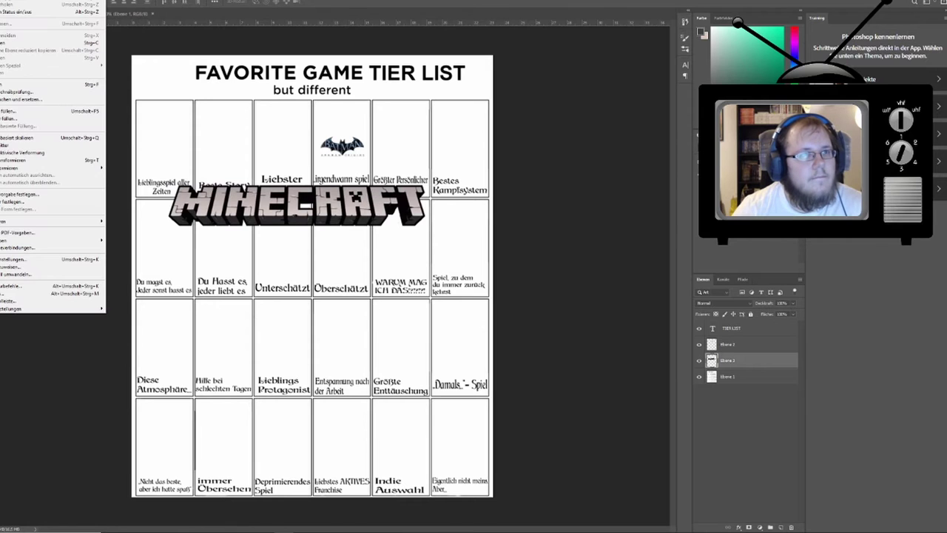
click(121, 179)
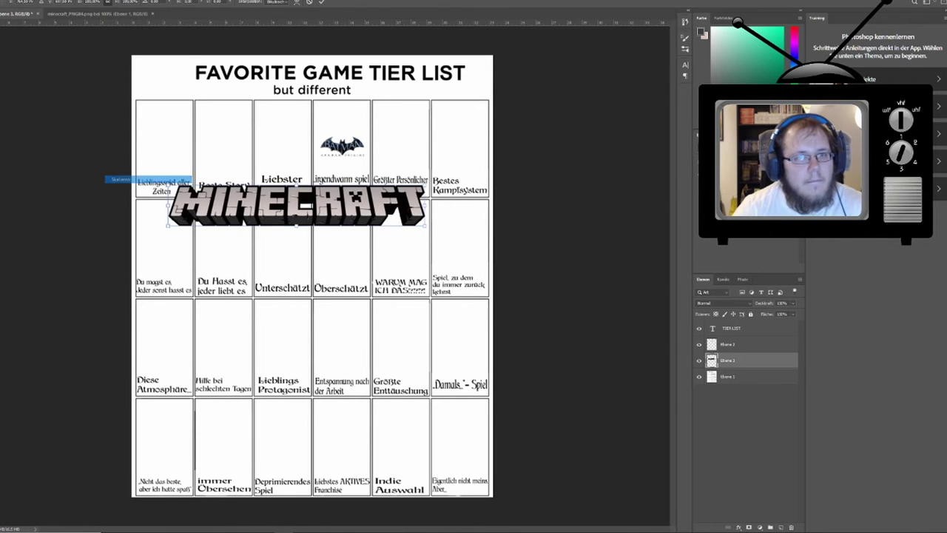
mouse_move(423, 225)
mouse_down()
mouse_move(232, 191)
mouse_move(186, 157)
mouse_move(185, 137)
mouse_up()
click(321, 2)
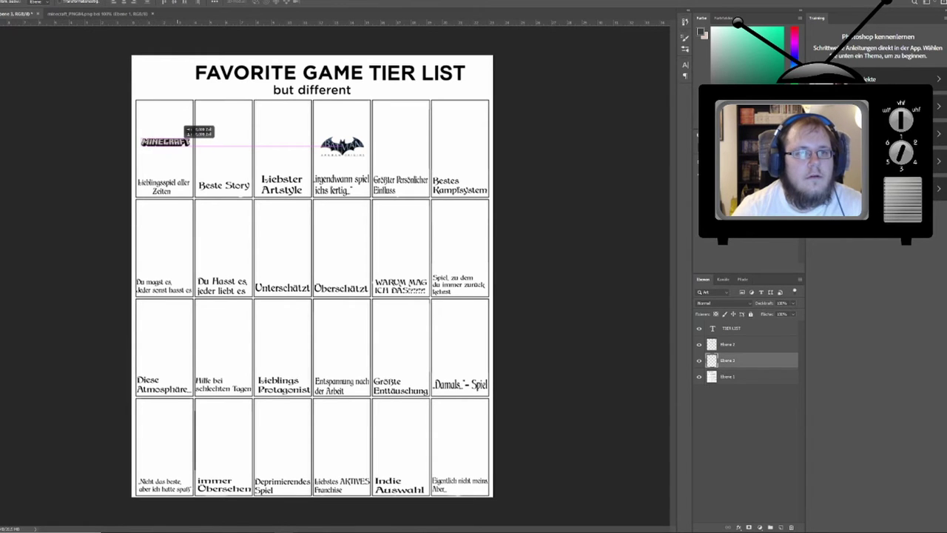
drag(185, 138, 184, 138)
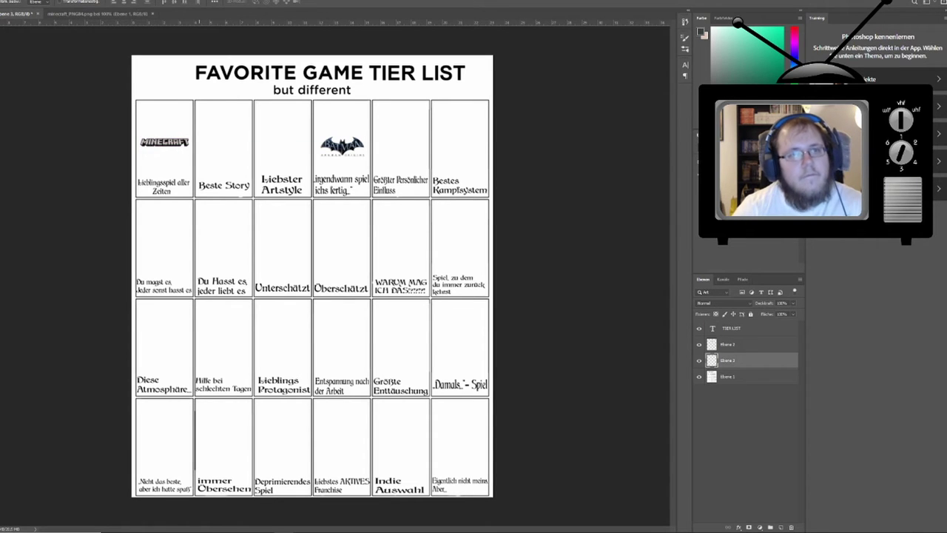
key(alt+bracketleft)
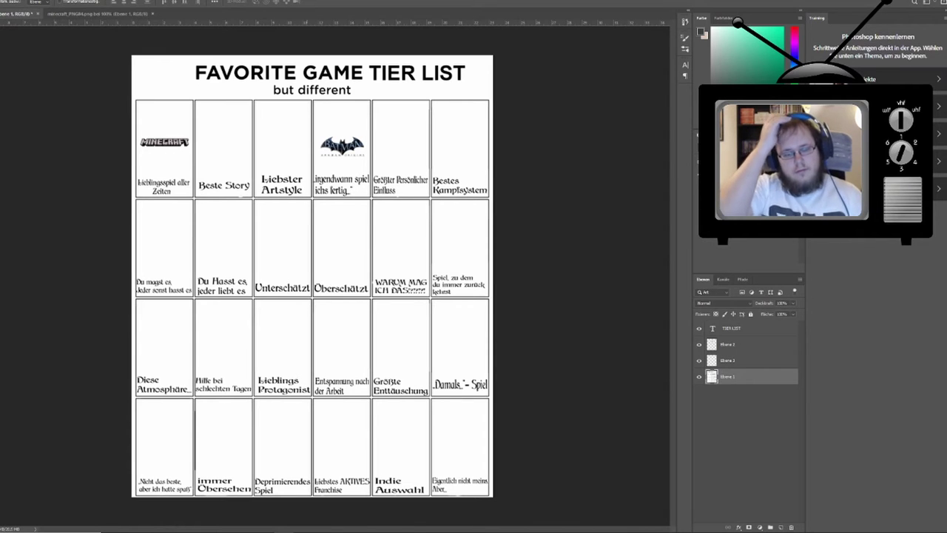
Save the tier list template with its placed logos.
key(ctrl+s)
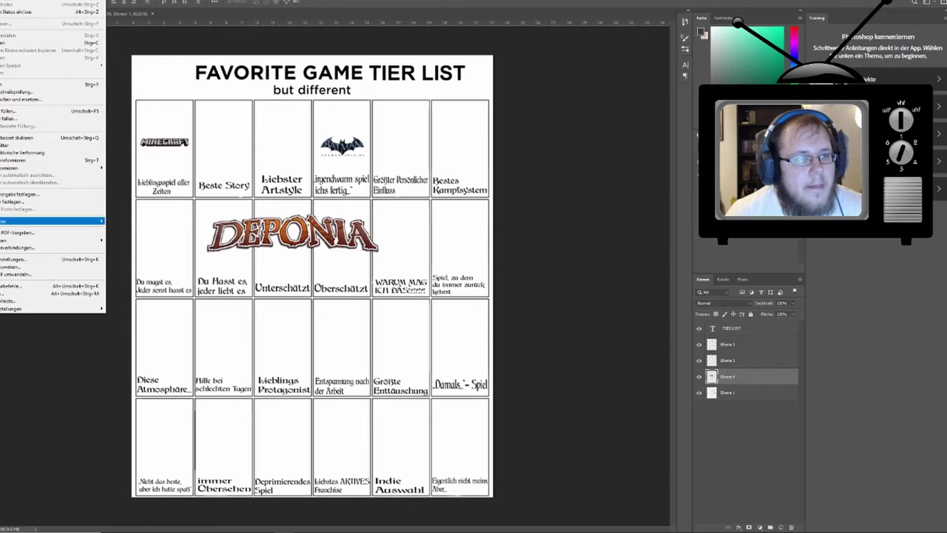
mouse_move(52, 167)
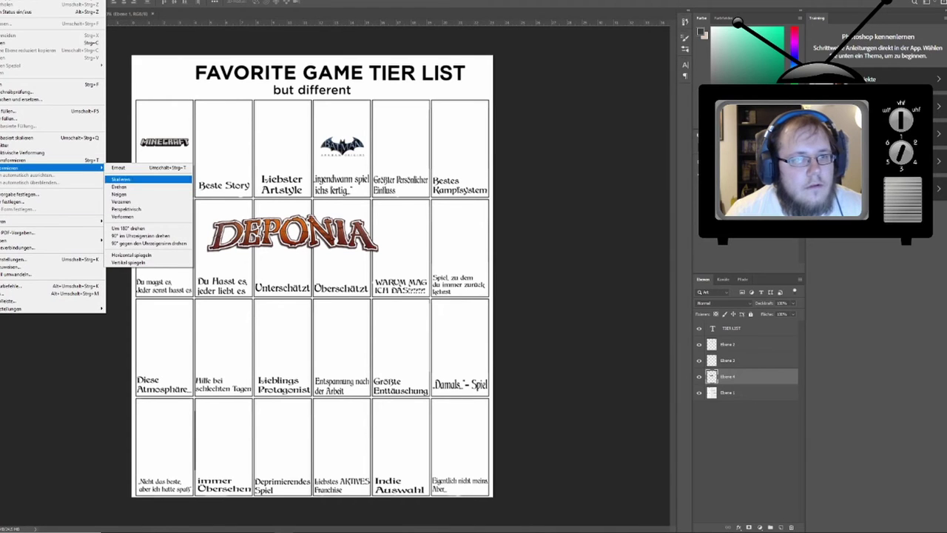
Scale the Deponia logo down into the Überschätzt cell and commit it.
click(120, 186)
mouse_move(378, 251)
mouse_down()
mouse_move(269, 229)
mouse_move(313, 243)
mouse_move(299, 272)
mouse_move(330, 274)
mouse_move(344, 306)
mouse_move(300, 332)
mouse_up()
key(Return)
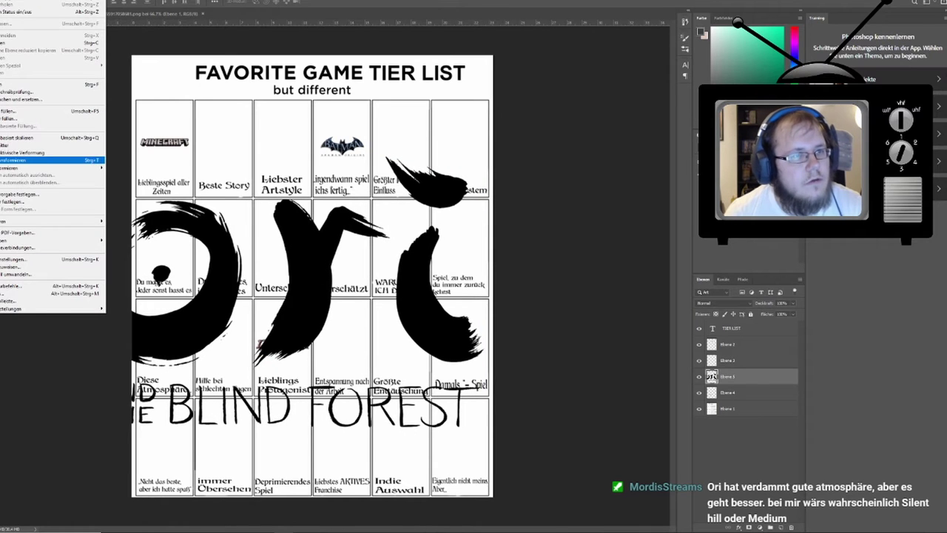
Shrink the Ori logo into the third row's first cell, 'Diese Atmosphäre...'.
click(120, 179)
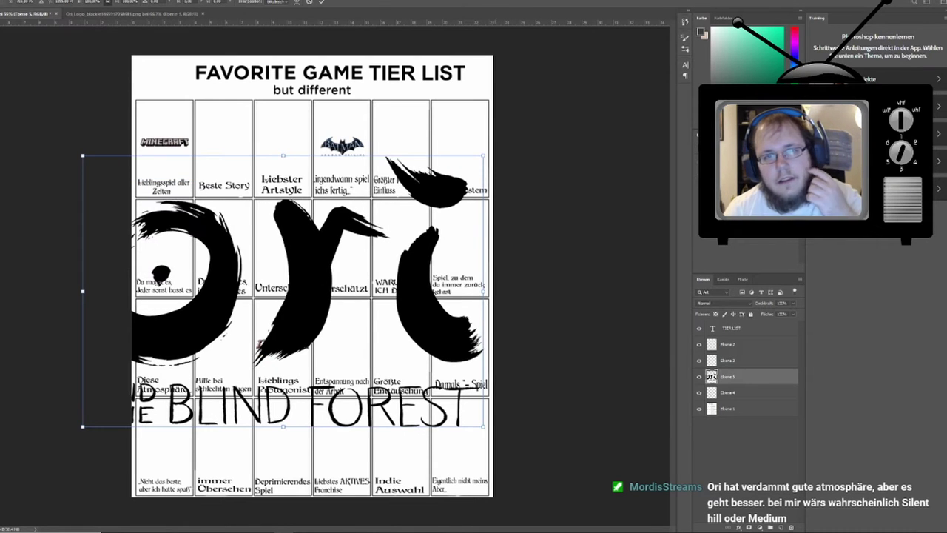
mouse_move(475, 156)
mouse_down()
mouse_move(318, 293)
mouse_move(387, 276)
mouse_move(243, 342)
mouse_move(188, 322)
mouse_move(195, 329)
mouse_move(179, 340)
mouse_move(189, 333)
mouse_up()
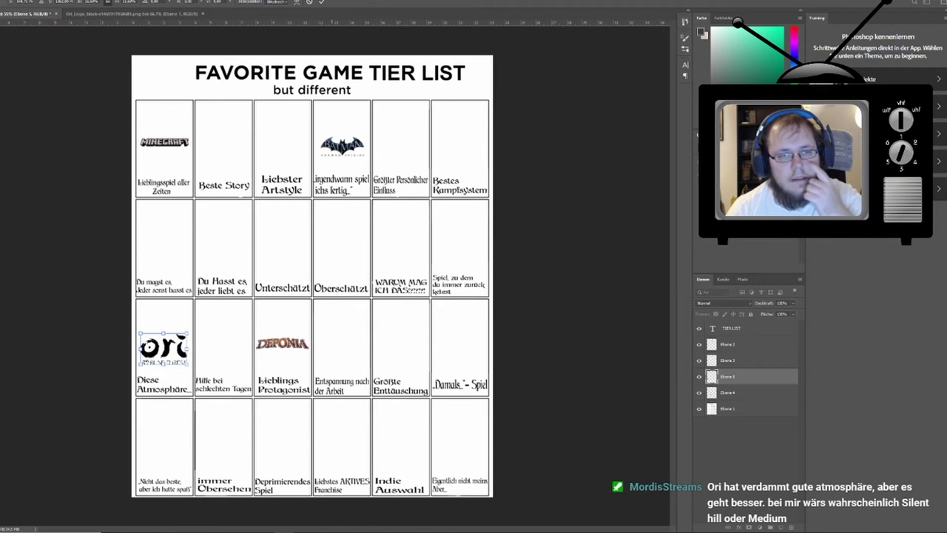
click(321, 1)
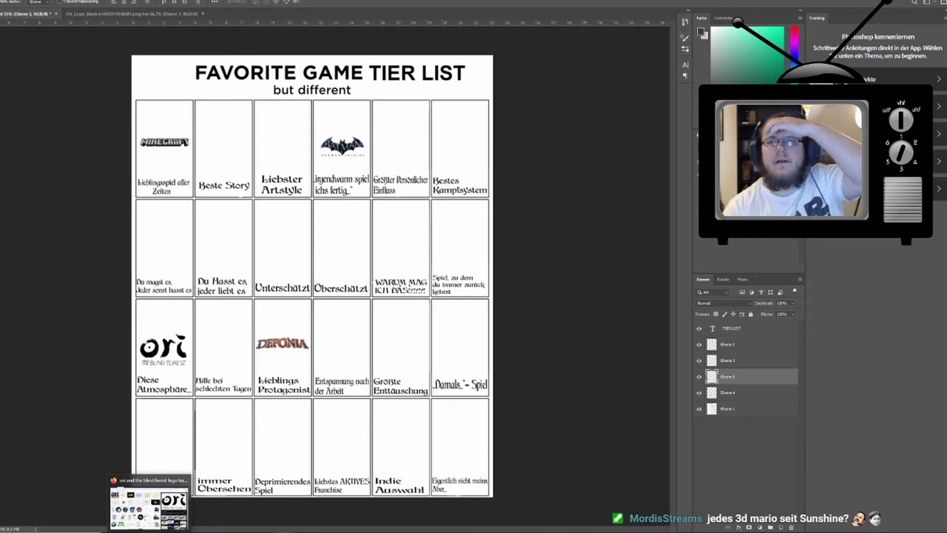
Replace the game name in the Google Images search with 'willko', then return to Photoshop.
click(149, 509)
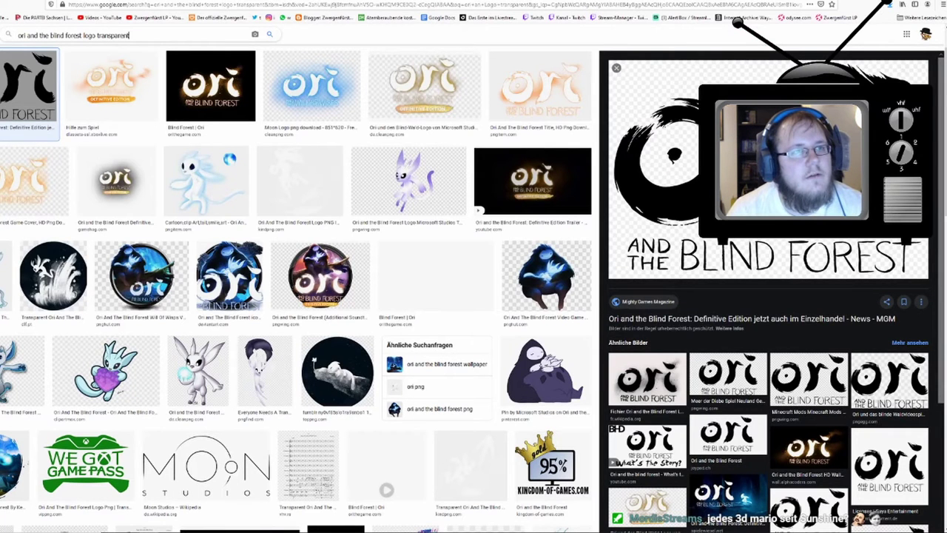
key(ctrl+Left)
key(ctrl+Left)
key(shift+Home)
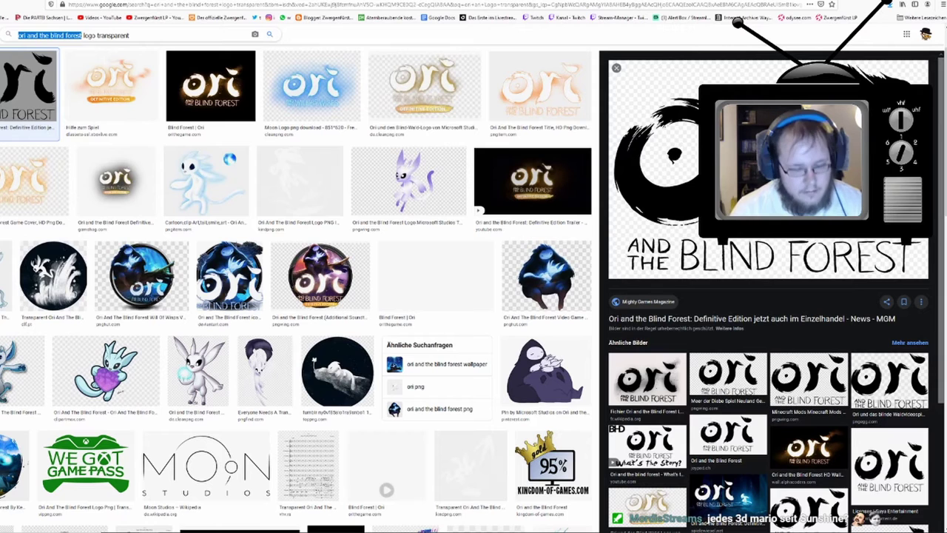
text(willko)
key(Escape)
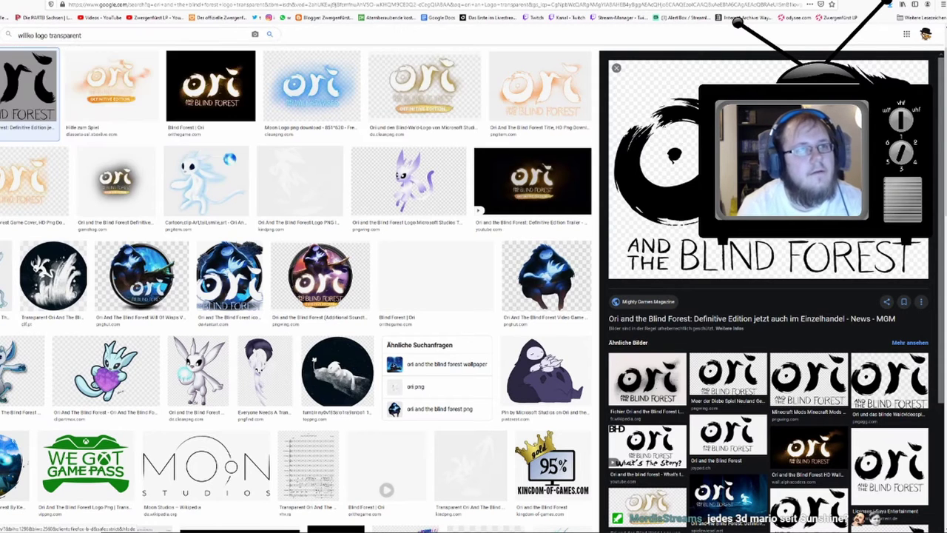
key(alt+Tab)
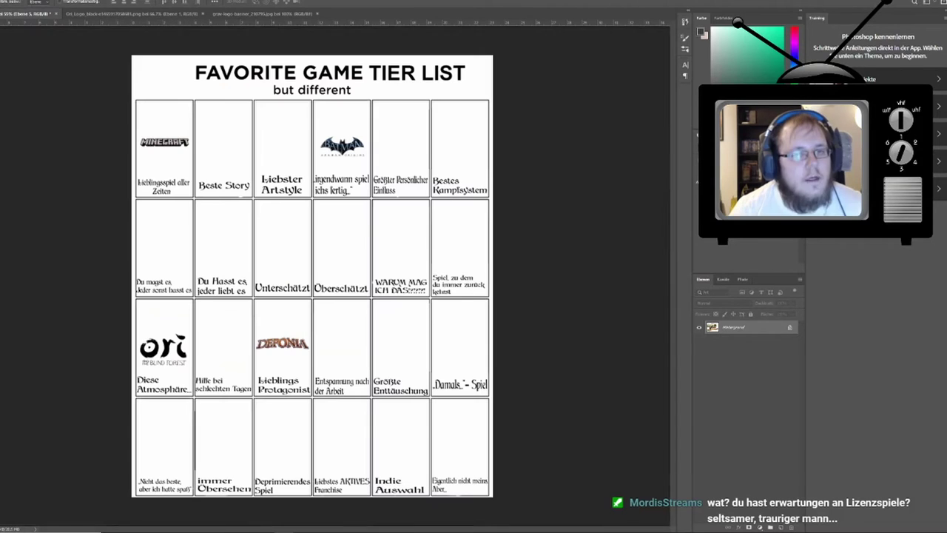
Add the Gravity Falls logo to the tier list, scaled into the Entspannung nach der Arbeit cell under Batman.
mouse_move(32, 9)
mouse_down()
mouse_move(245, 181)
mouse_move(318, 289)
mouse_move(347, 290)
mouse_up()
click(15, 2)
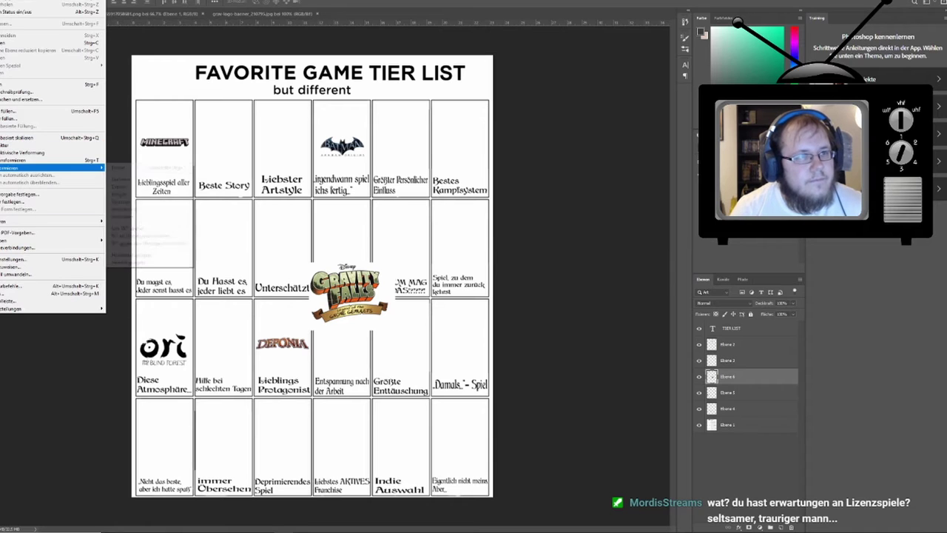
click(140, 179)
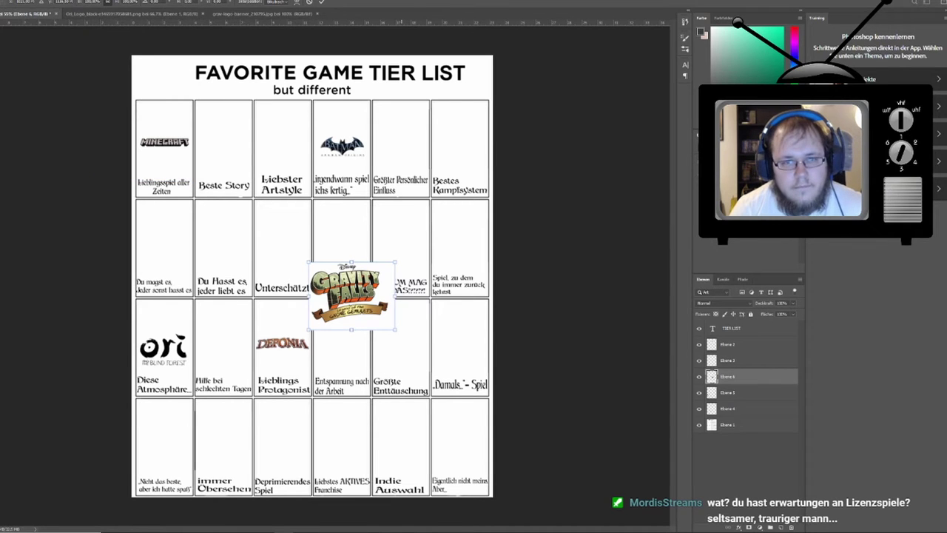
mouse_move(395, 328)
mouse_down()
mouse_move(352, 296)
mouse_move(356, 333)
mouse_up()
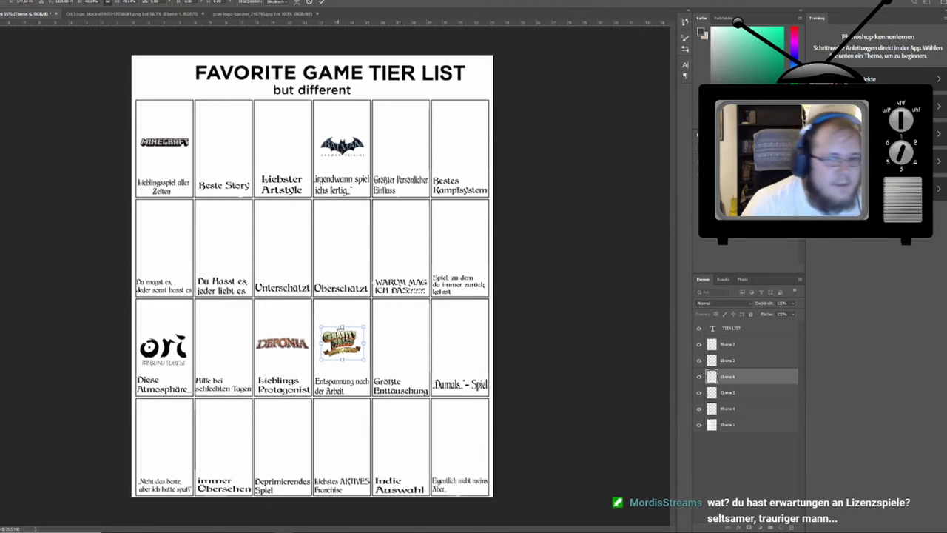
drag(365, 361, 340, 347)
right_click(368, 365)
key(Escape)
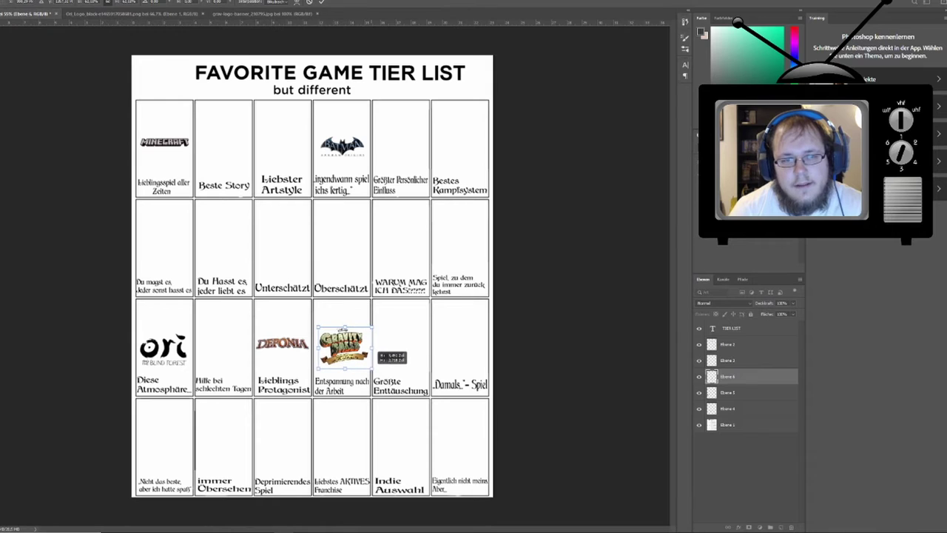
drag(342, 343, 342, 340)
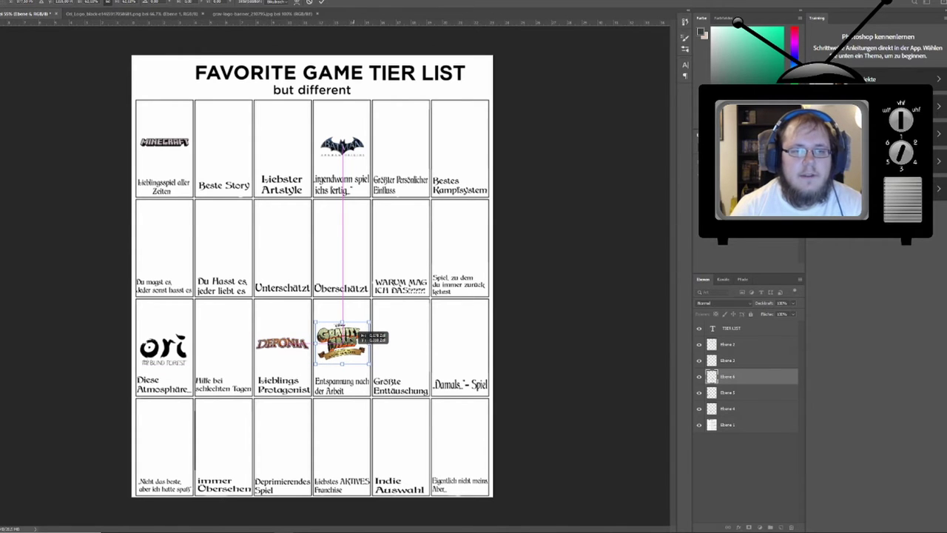
drag(342, 340, 342, 341)
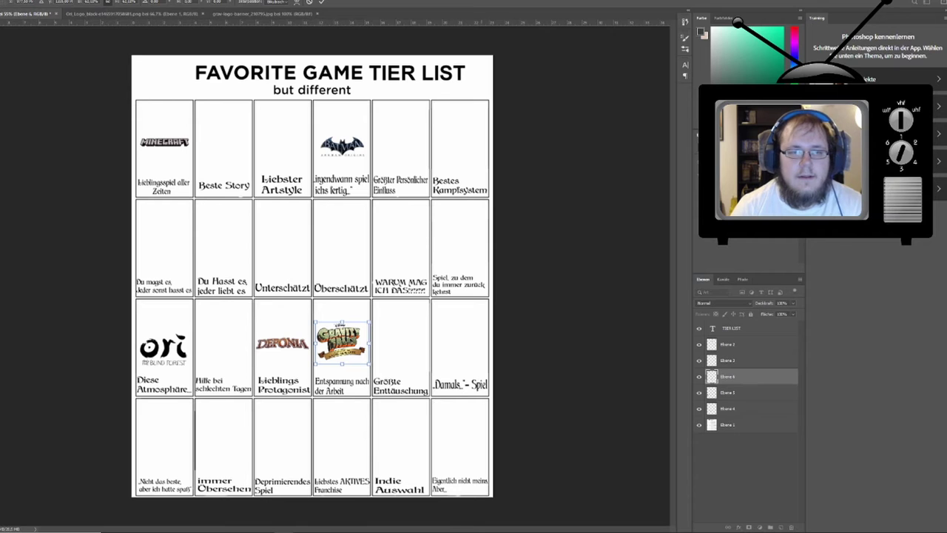
key(Return)
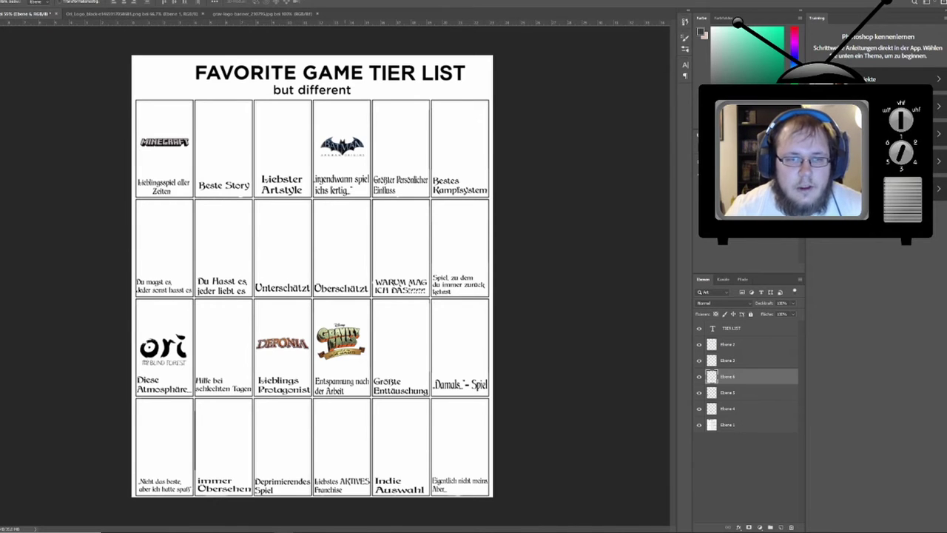
Shift the Gravity Falls logo into the Größte Enttäuschung cell and shrink it slightly.
drag(350, 336, 410, 334)
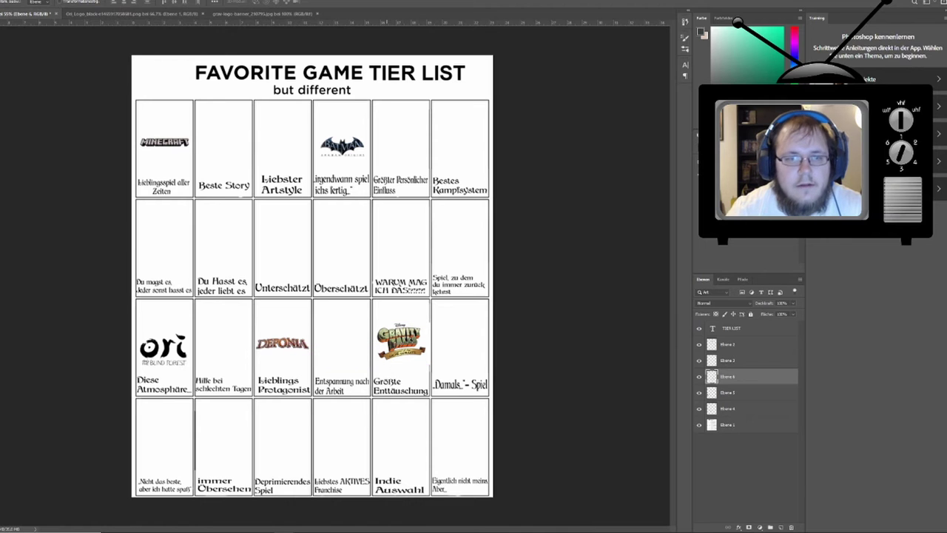
click(8, 0)
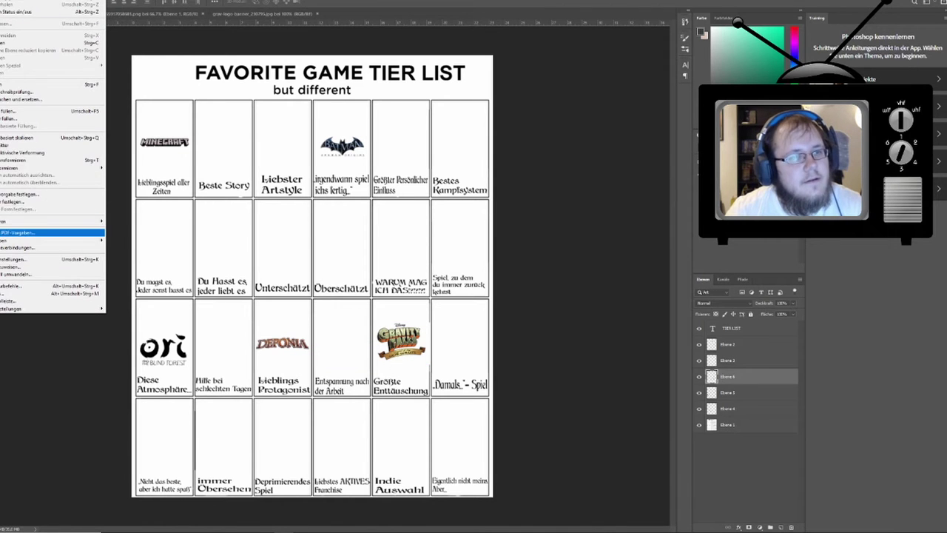
click(121, 179)
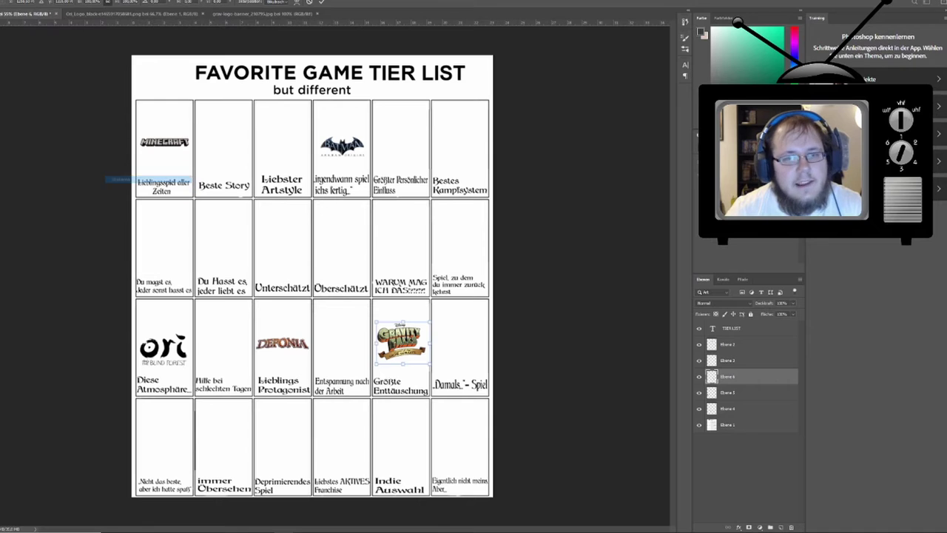
drag(430, 366, 424, 358)
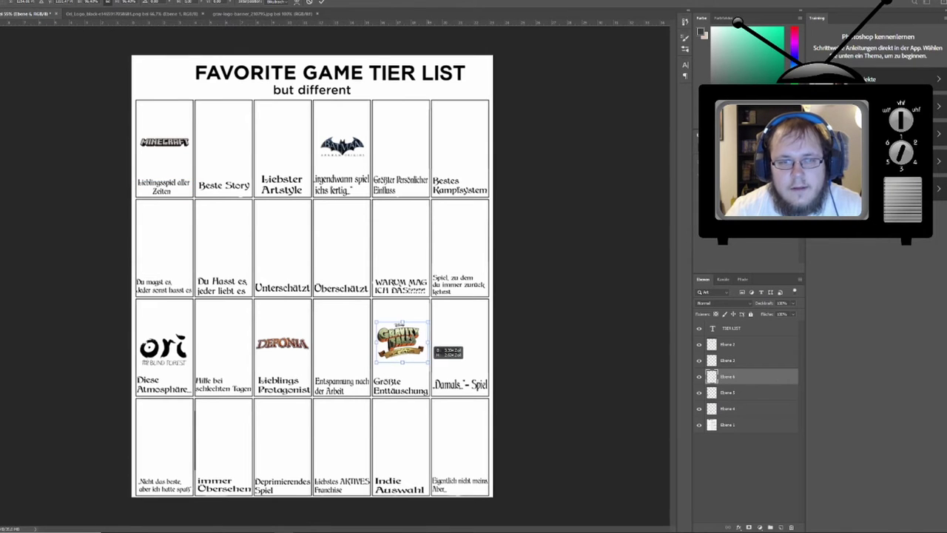
key(Return)
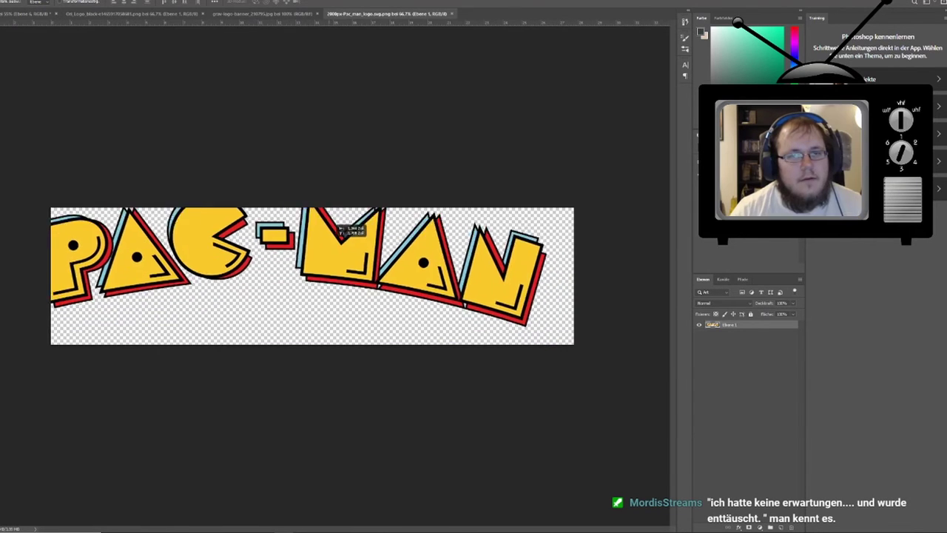
Bring the Pac-Man artwork onto the tier list and close the used Ori and gow logo documents.
mouse_move(296, 273)
mouse_down()
mouse_move(87, 11)
mouse_move(33, 13)
mouse_move(325, 329)
mouse_up()
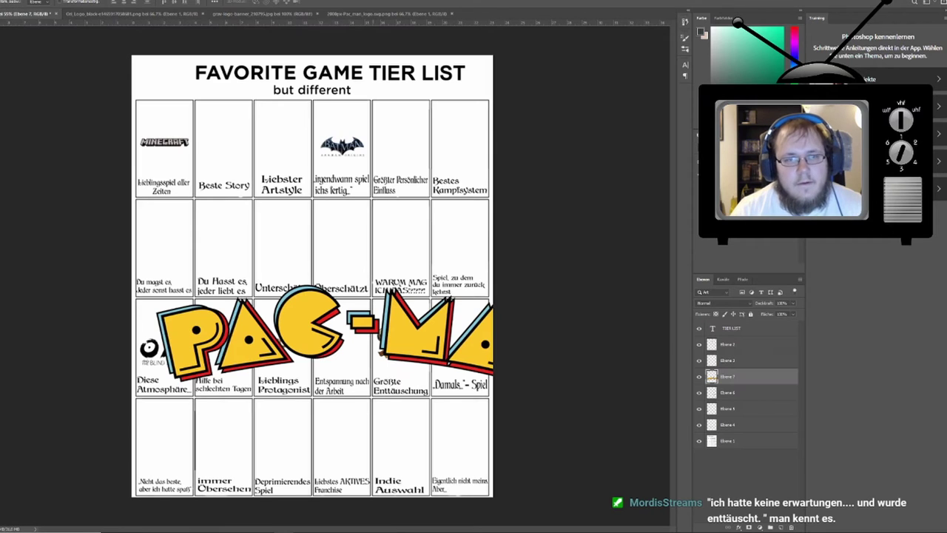
click(319, 13)
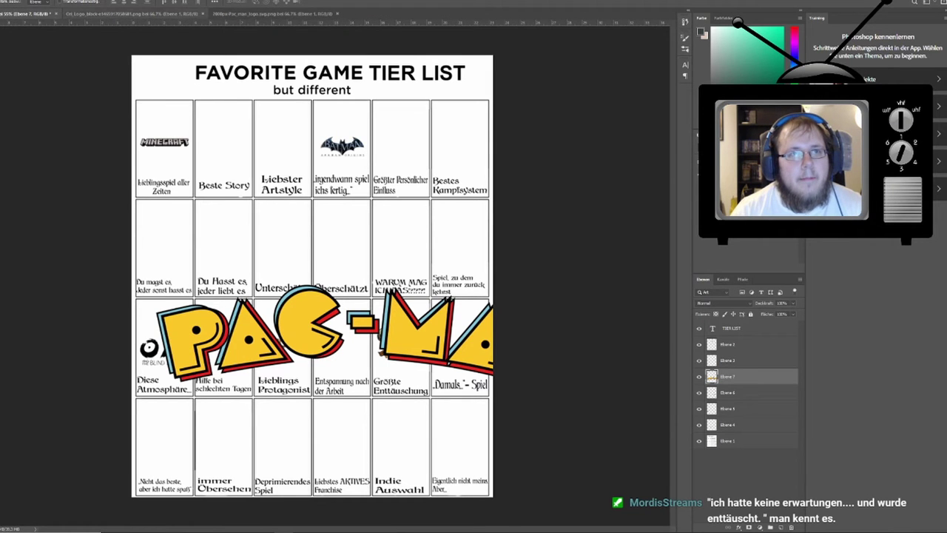
click(208, 13)
Shrink the Pac-Man logo and fit it inside the Damals-Spiel cell.
drag(326, 337, 270, 317)
click(15, 3)
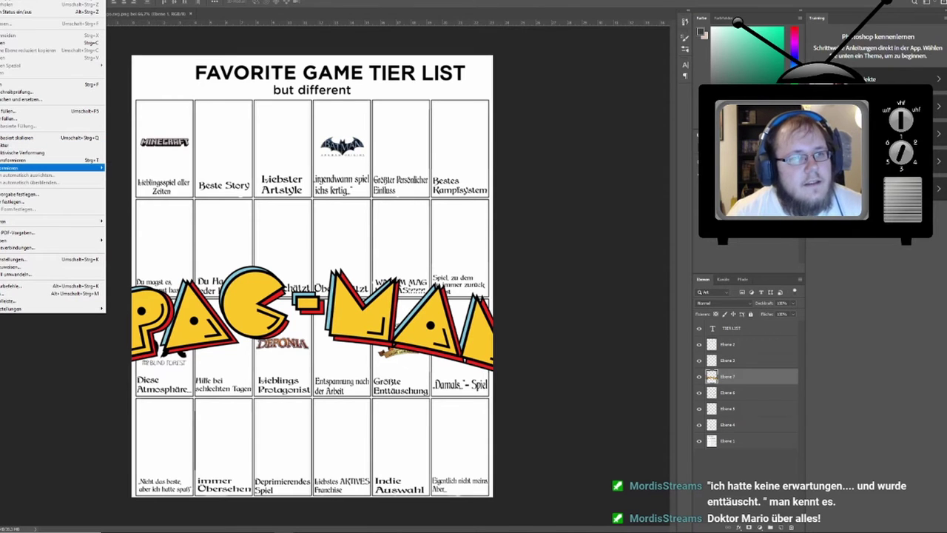
click(134, 179)
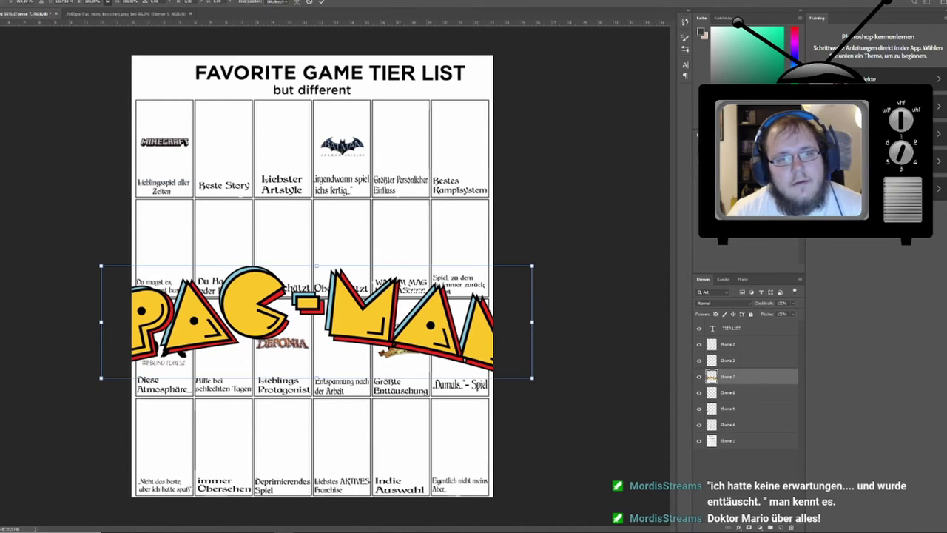
mouse_move(514, 265)
mouse_down()
mouse_move(247, 343)
mouse_move(444, 342)
mouse_up()
drag(516, 328, 494, 331)
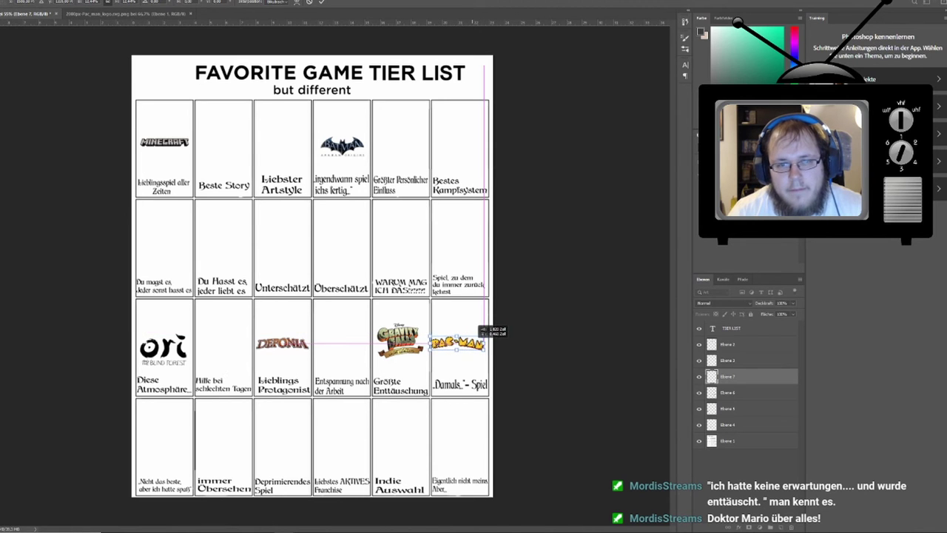
drag(494, 331, 487, 338)
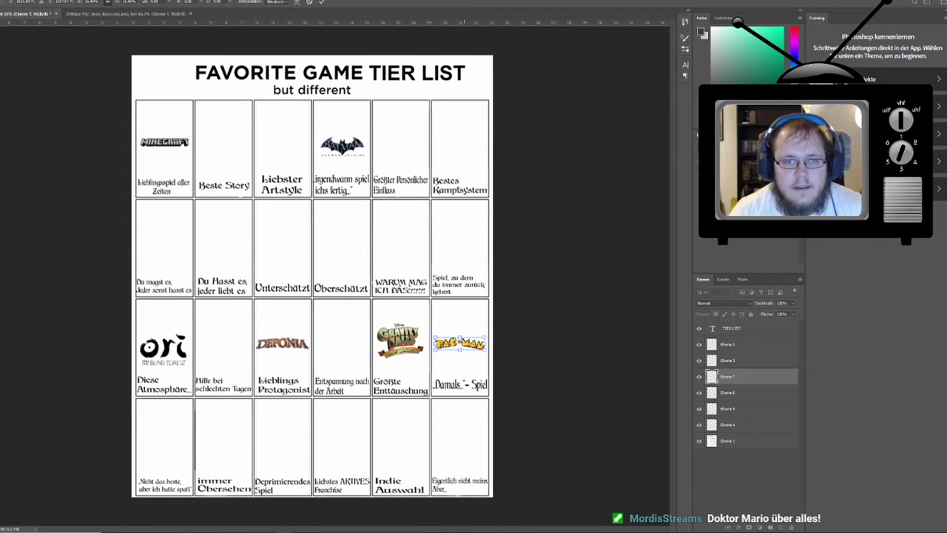
Confirm the Pac-Man logo's new size in the Damals-Spiel cell.
key(Return)
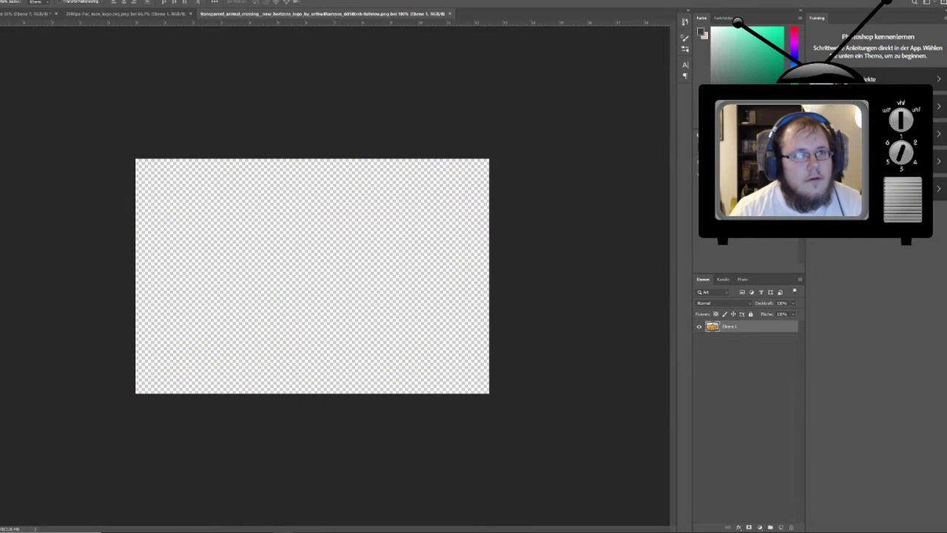
Paste the Animal Crossing logo into the tier list, scaled down into the Entspannung nach der Arbeit cell.
key(ctrl+Tab)
key(ctrl+v)
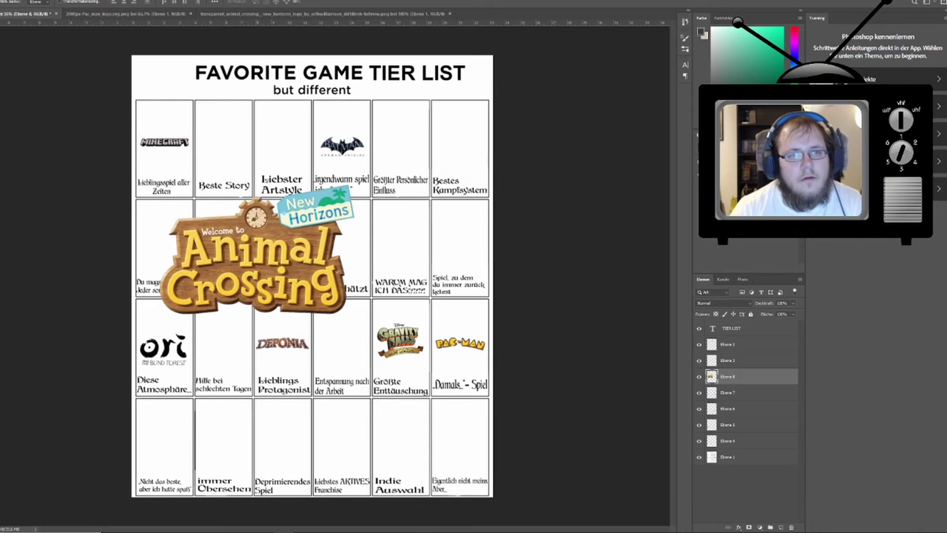
click(7, 1)
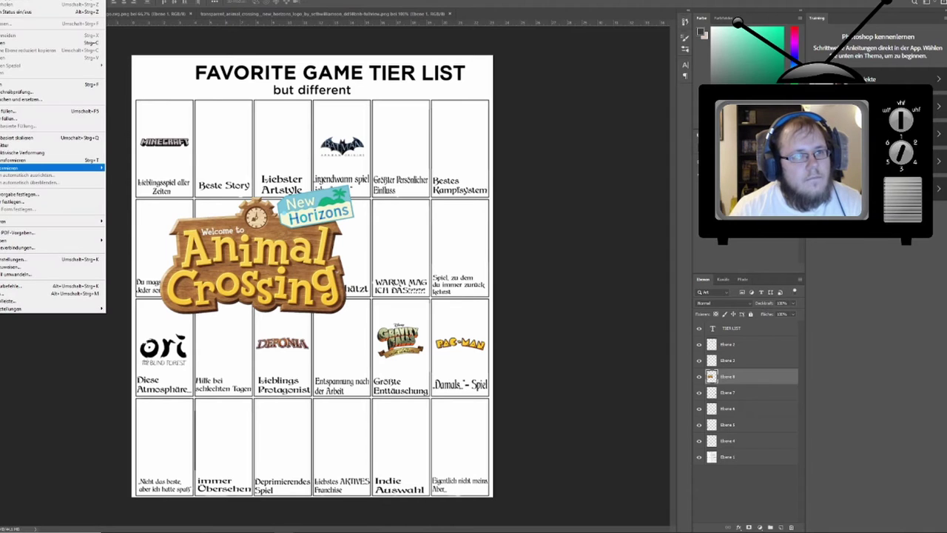
click(120, 180)
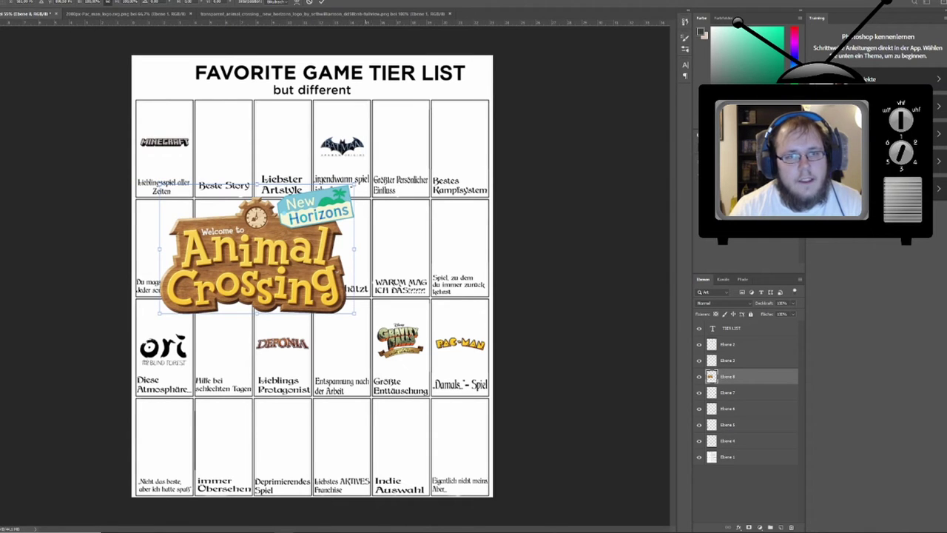
mouse_move(353, 314)
mouse_down()
mouse_move(238, 234)
mouse_move(366, 327)
mouse_up()
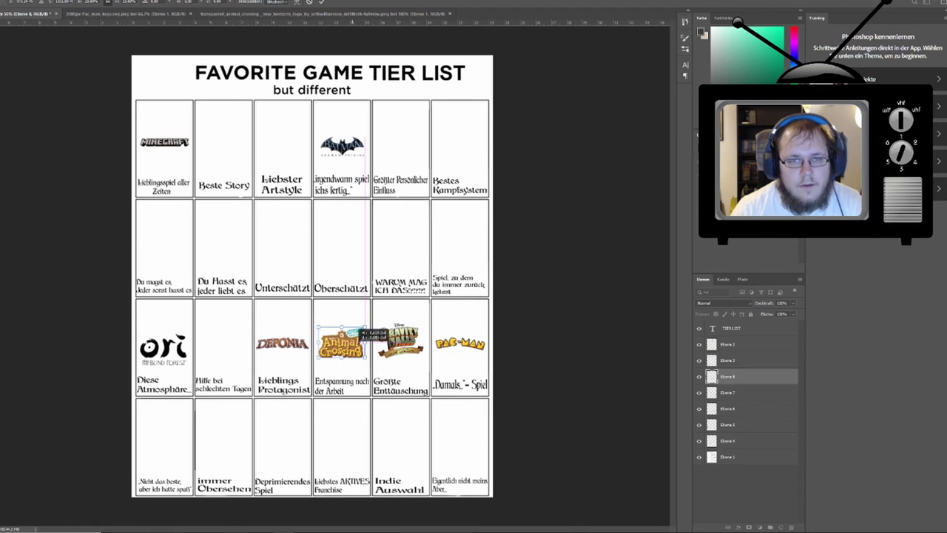
drag(364, 330, 365, 329)
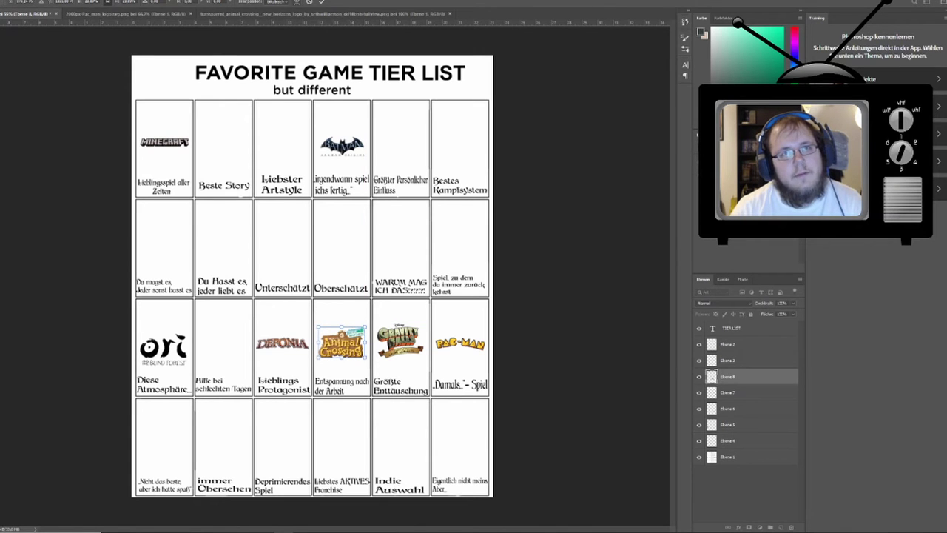
key(Return)
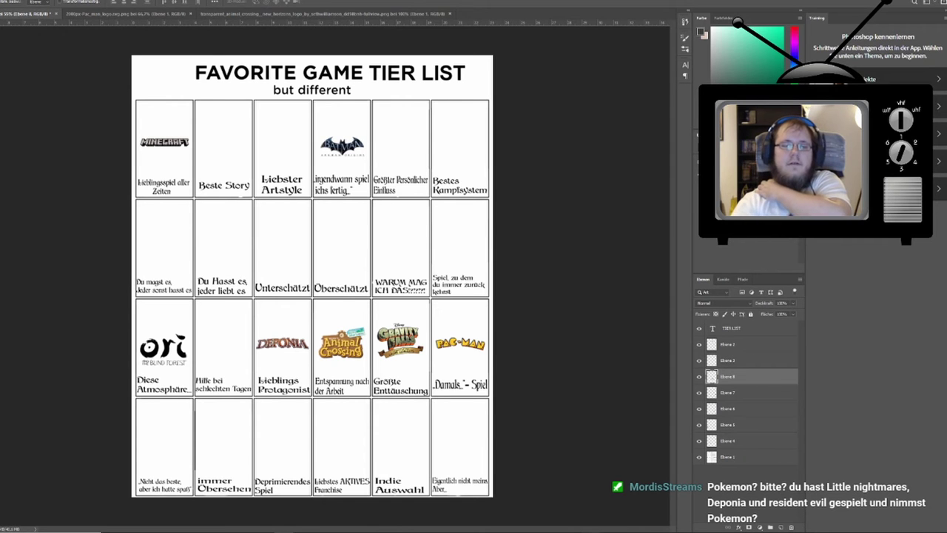
key(alt+Tab)
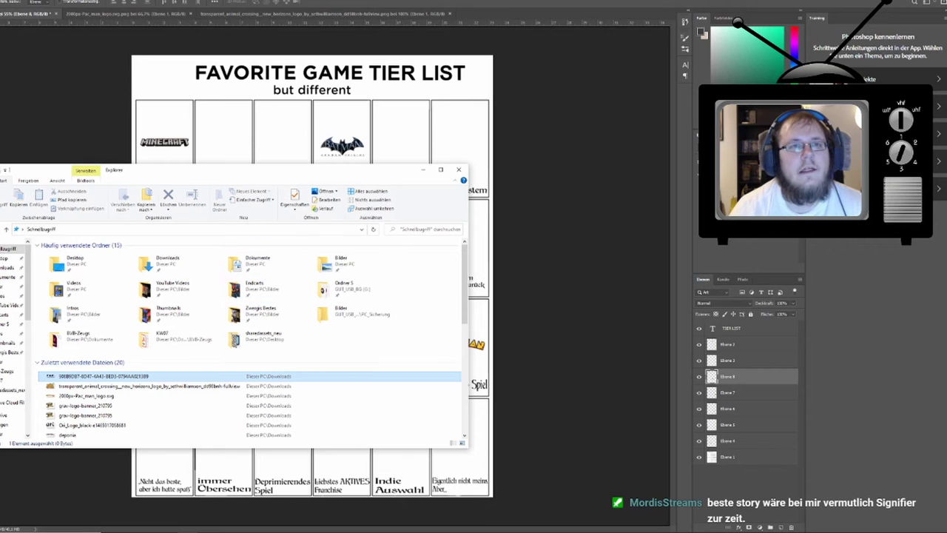
Open the FAR: Lone Sails logo, close the Pac-Man document, and paste the logo into the tier list.
key(Return)
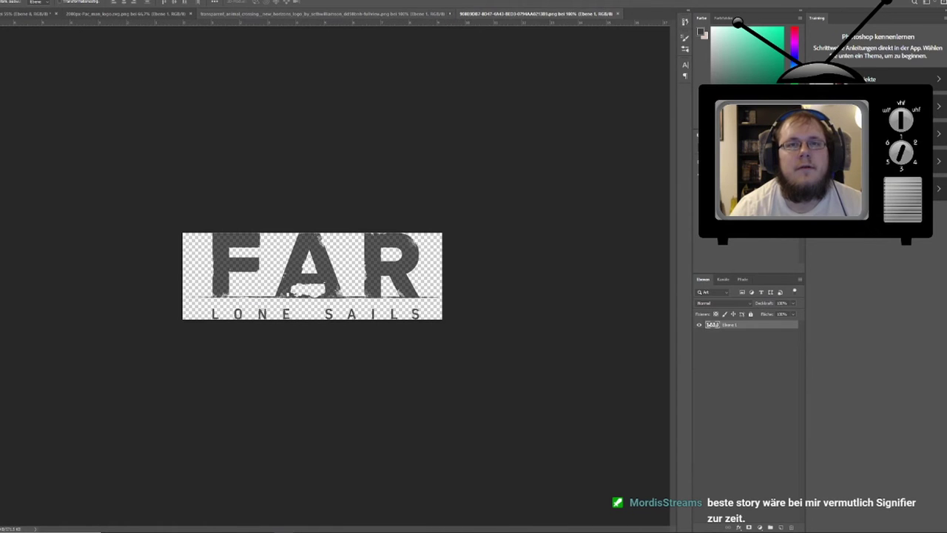
click(190, 13)
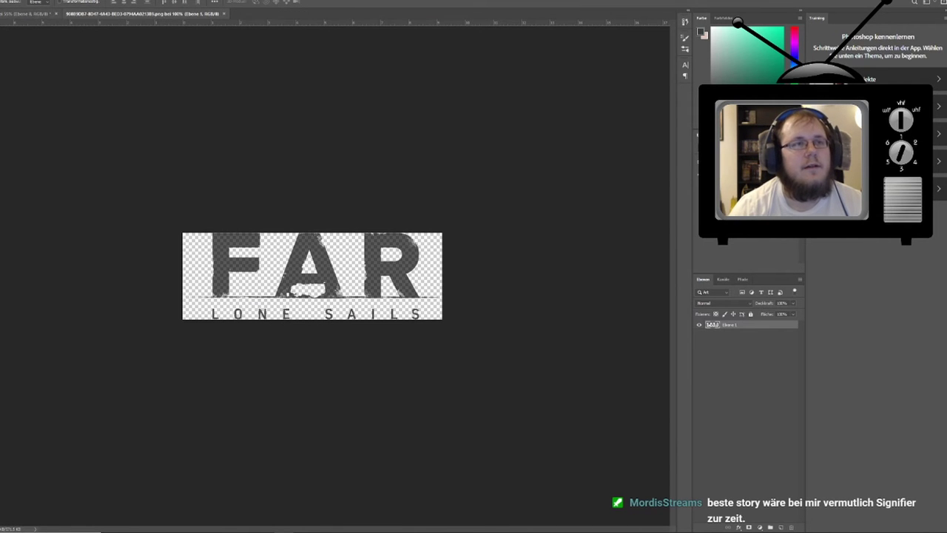
click(29, 13)
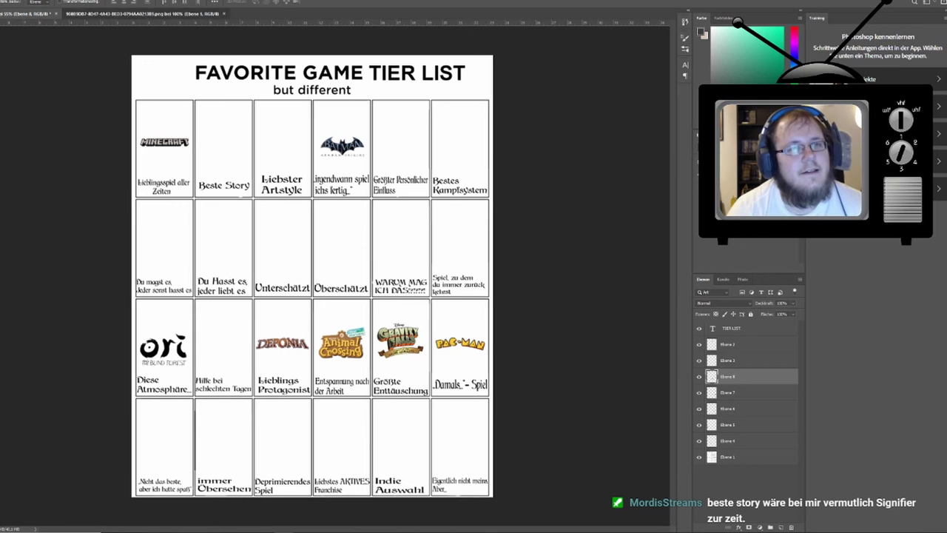
key(ctrl+Tab)
key(ctrl+a)
key(Delete)
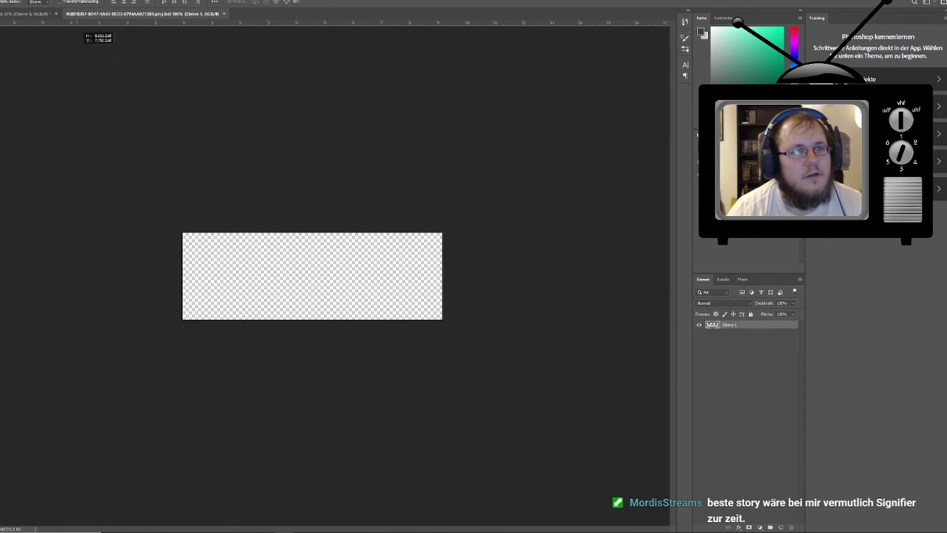
key(ctrl+Tab)
key(ctrl+v)
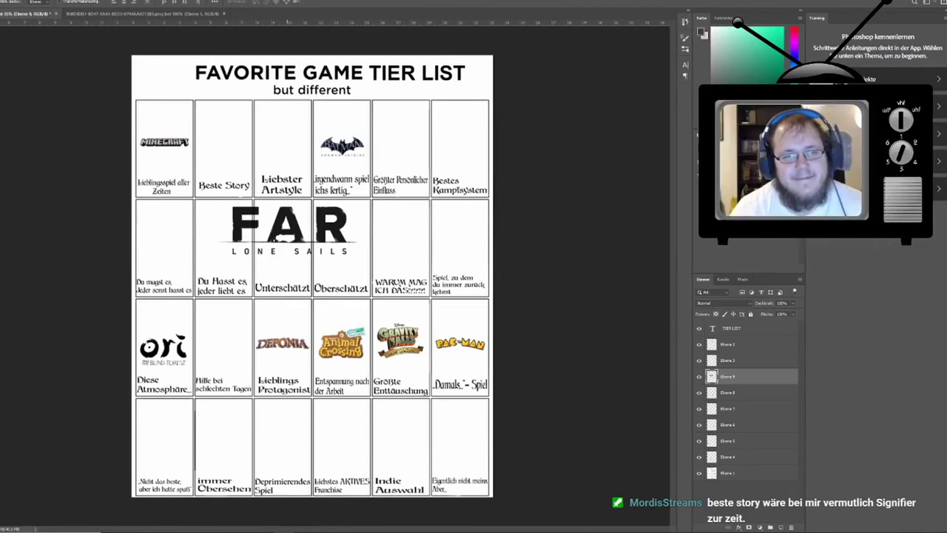
Shrink the FAR logo and place it at the top of the Liebster Artstyle cell.
key(alt+comma)
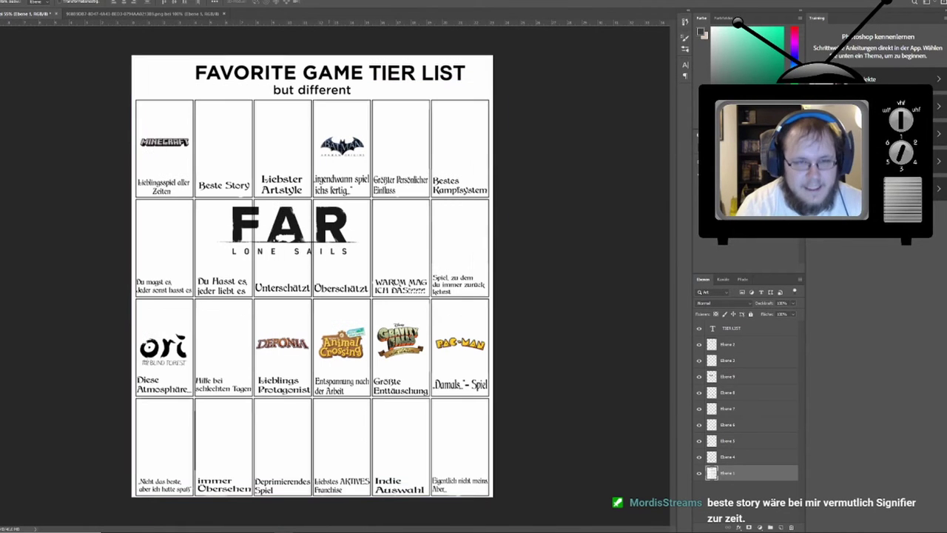
mouse_move(336, 213)
mouse_down()
mouse_move(392, 258)
mouse_move(375, 249)
mouse_up()
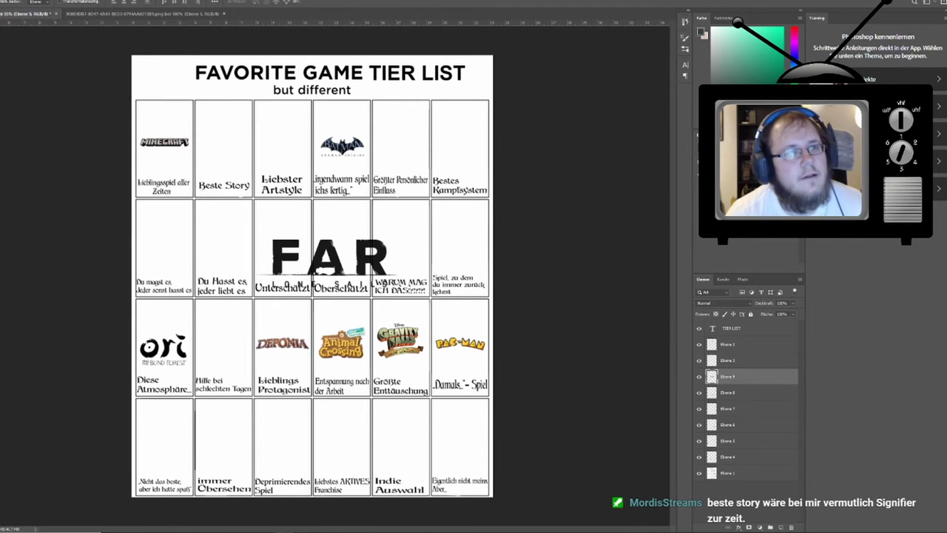
click(22, 1)
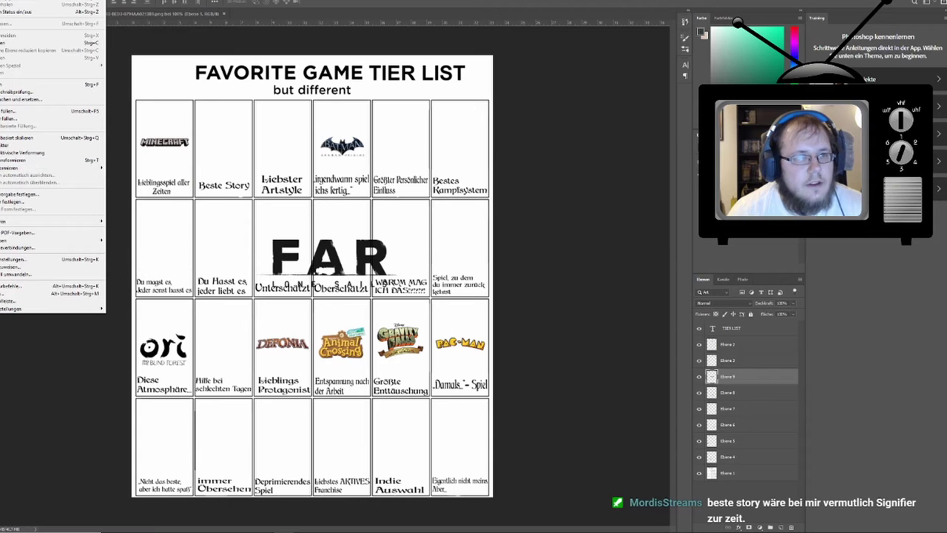
mouse_move(44, 167)
click(122, 179)
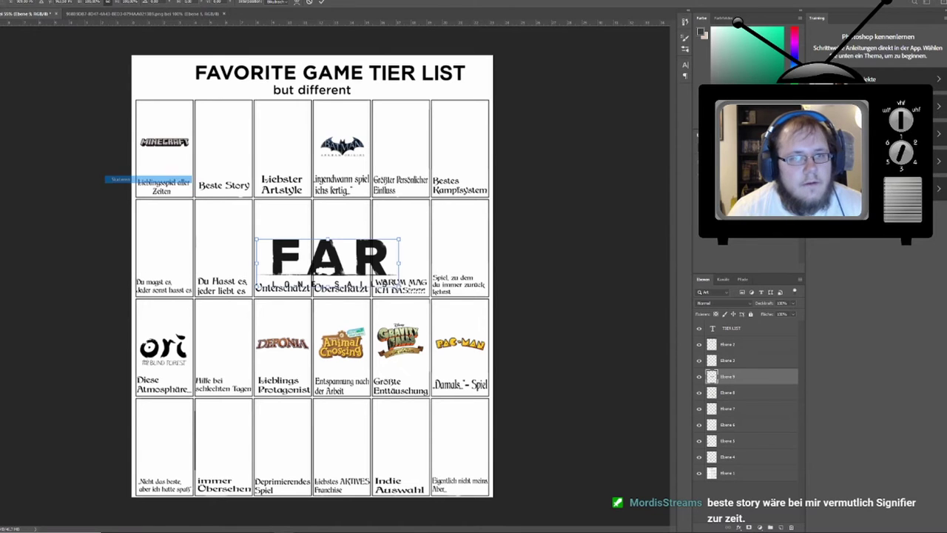
mouse_move(400, 285)
mouse_down()
mouse_move(315, 263)
mouse_move(299, 181)
mouse_move(303, 138)
mouse_move(290, 145)
mouse_up()
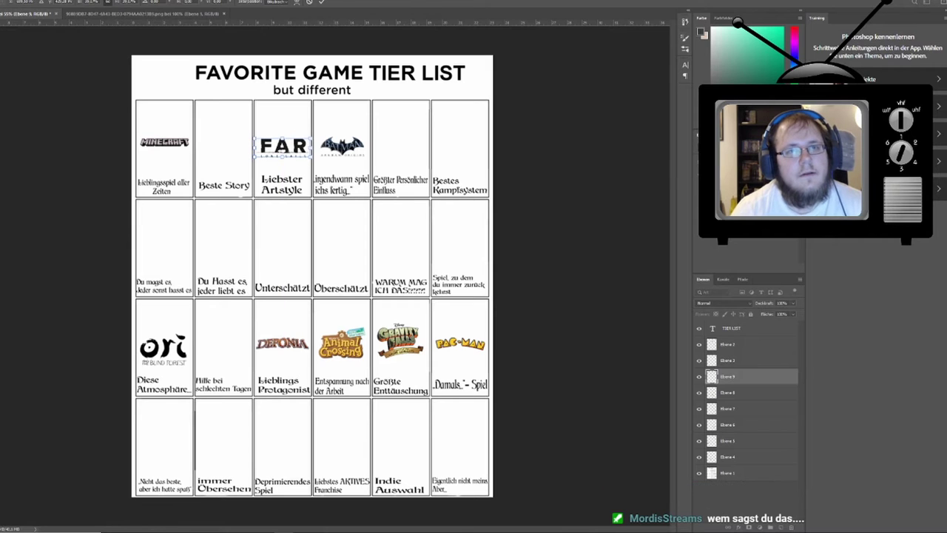
key(Return)
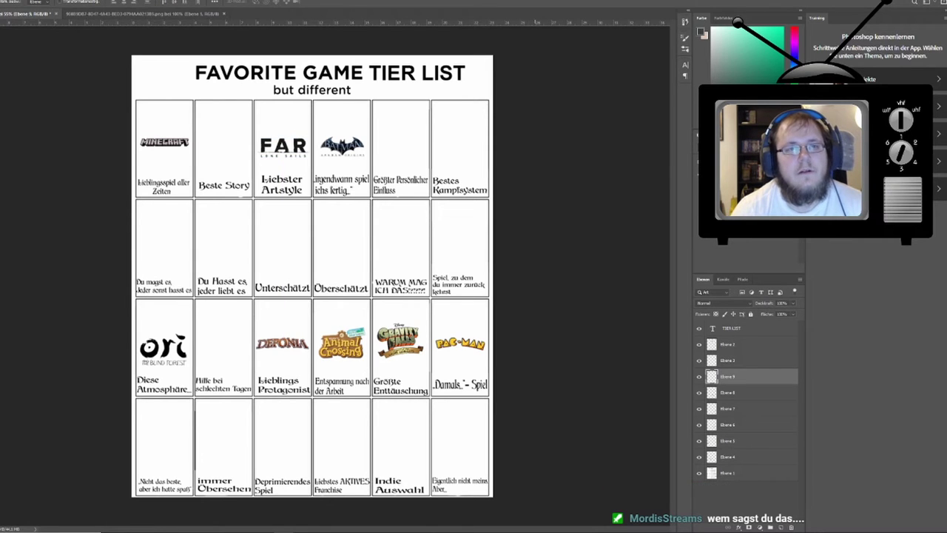
Deselect the FAR logo layer and switch to the FAR: Lone Sails page in Steam.
key(ctrl+d)
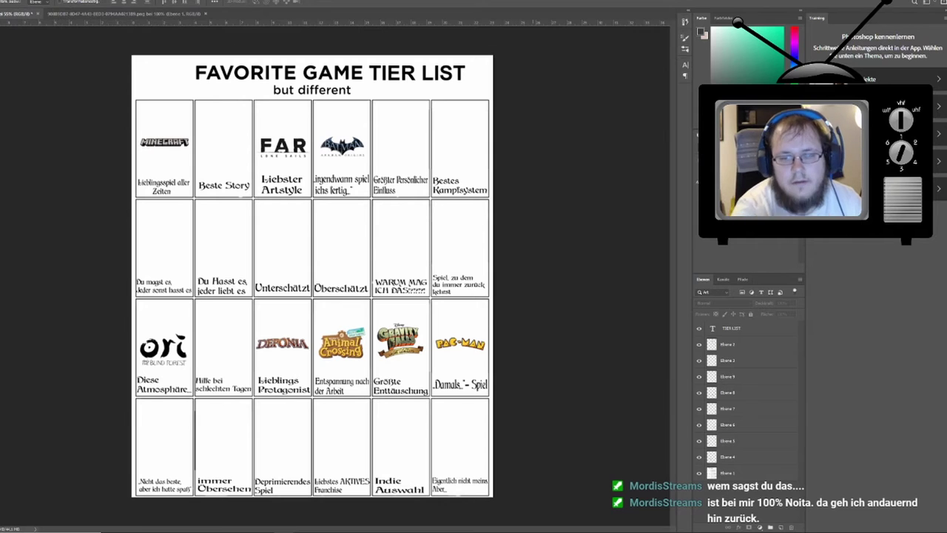
key(alt+Tab)
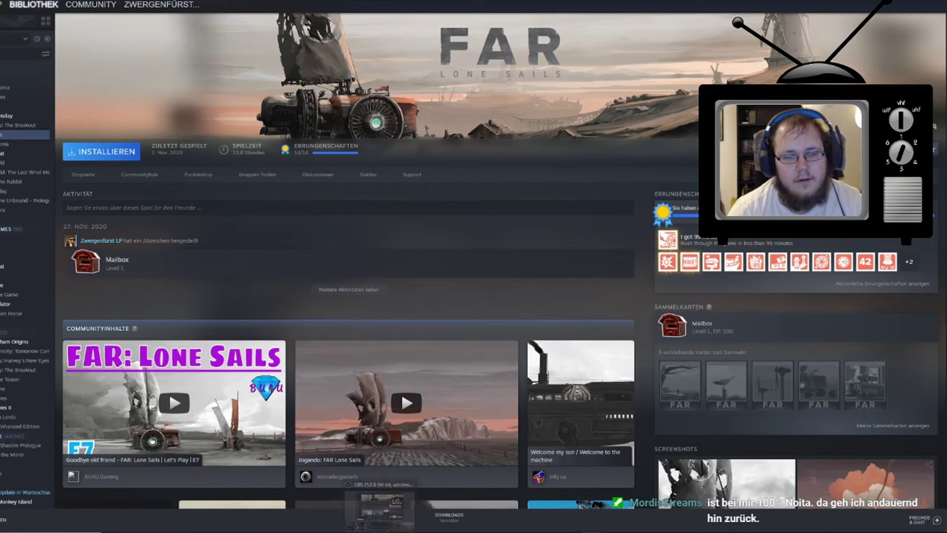
Return from Steam to the Photoshop tier-list document.
key(alt+Tab)
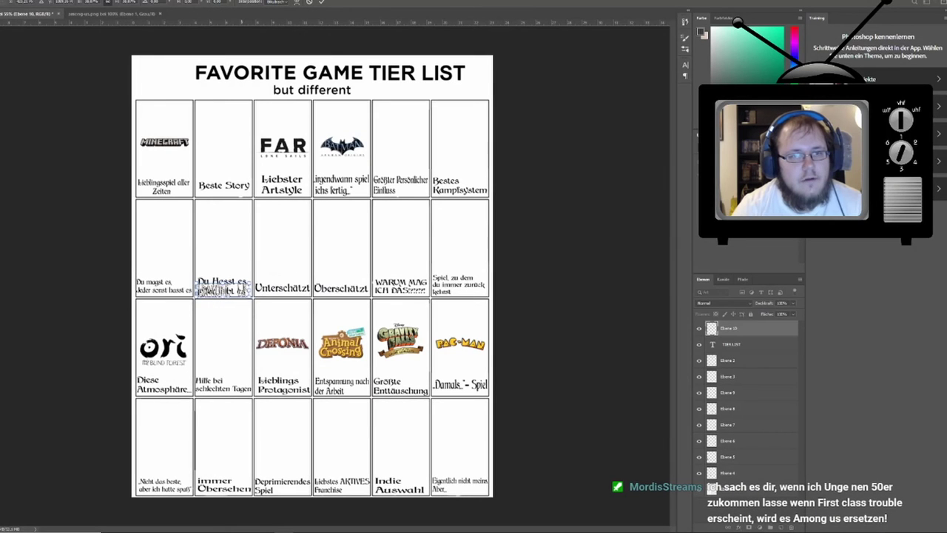
Move the Among Us image into the bottom-left cell and apply the placement.
mouse_move(211, 354)
mouse_down()
mouse_move(194, 433)
mouse_move(183, 438)
mouse_up()
key(Return)
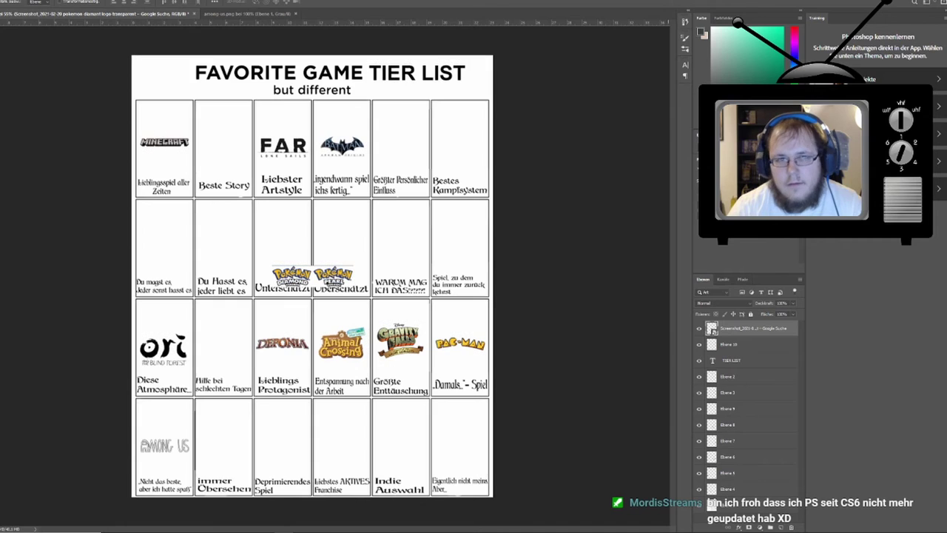
Mask the Pokémon logos layer so only the Diamond logo remains.
drag(320, 262, 322, 238)
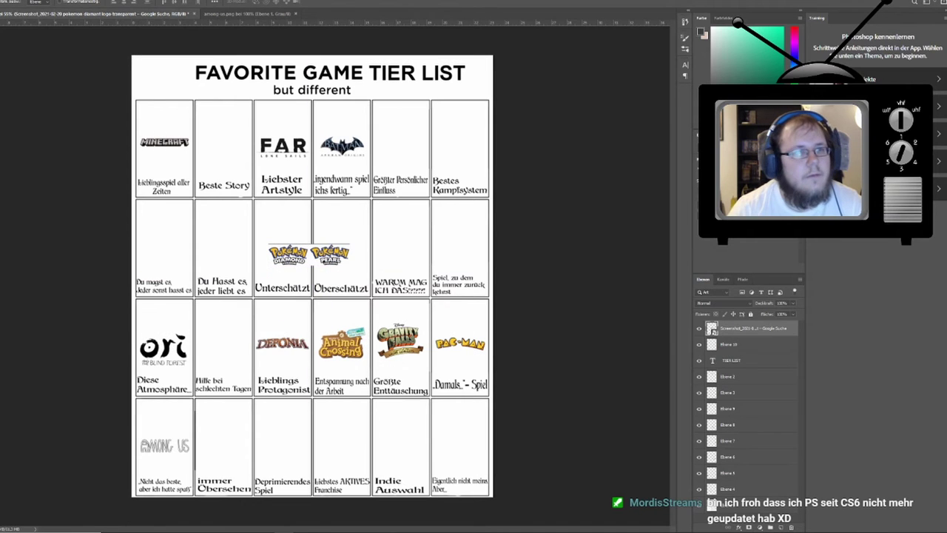
click(308, 254)
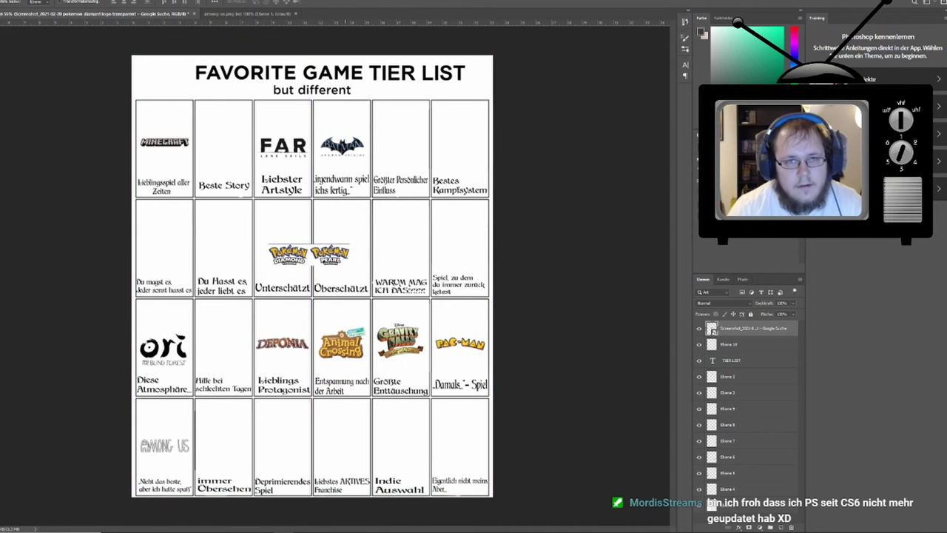
scroll(287, 262, up, 1)
scroll(288, 262, up, 1)
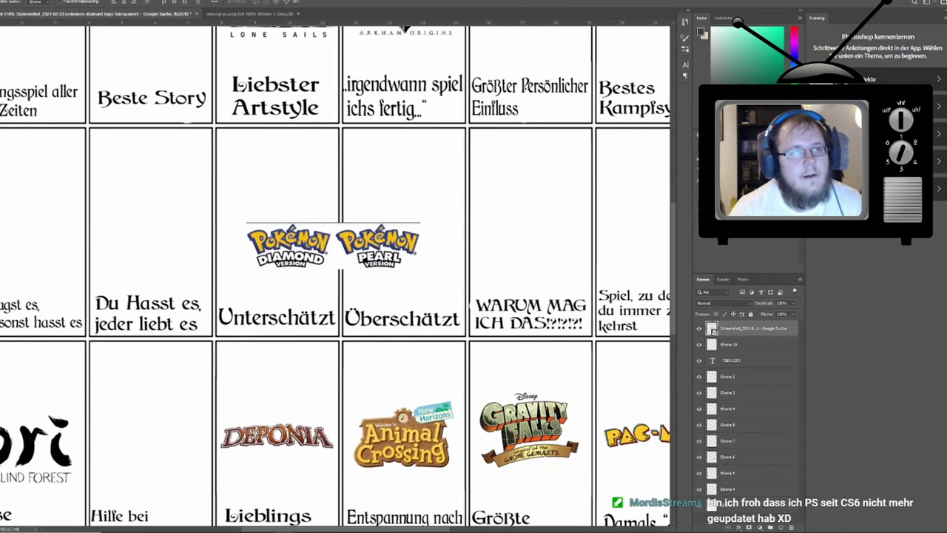
key(l)
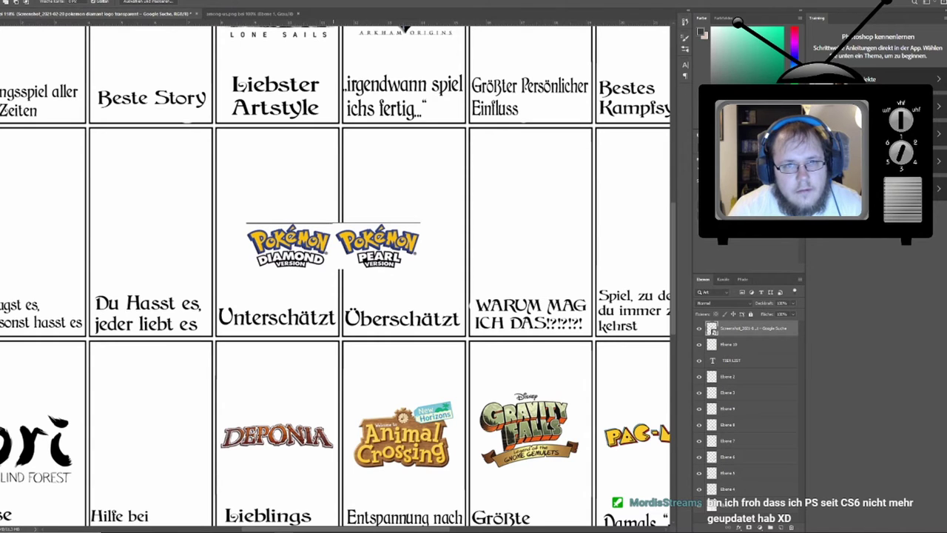
mouse_move(333, 223)
mouse_down()
mouse_move(333, 271)
mouse_move(240, 275)
mouse_move(238, 222)
mouse_up()
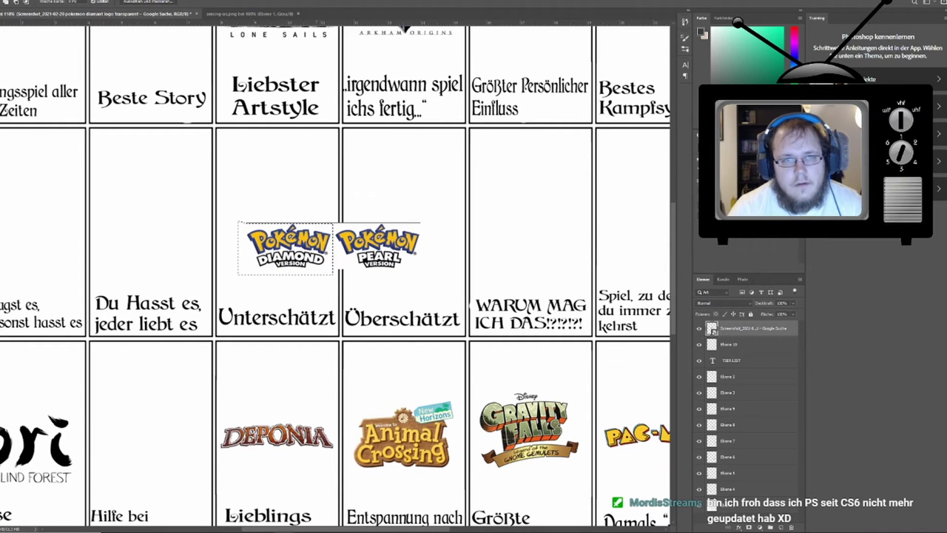
click(749, 528)
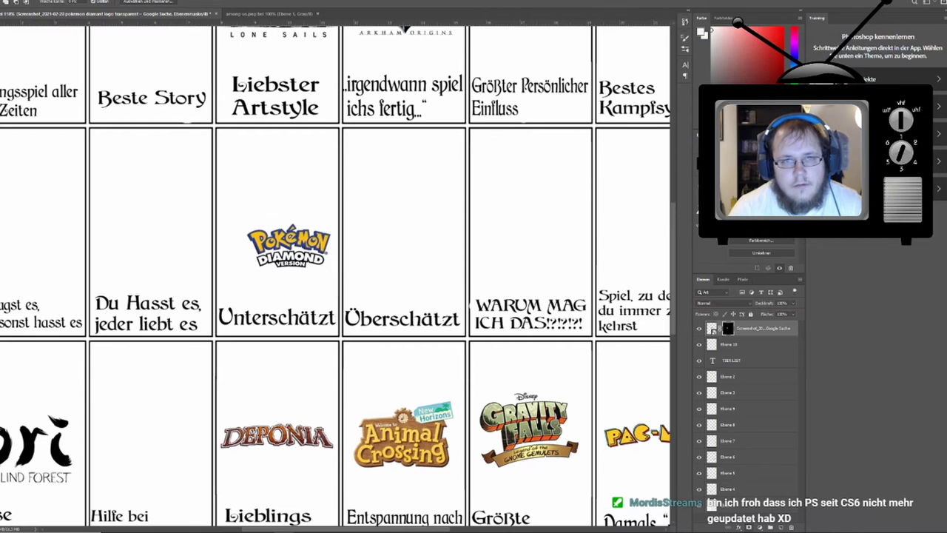
Move the Diamond logo to the top of the Größter Persönlicher Einfluss cell.
key(v)
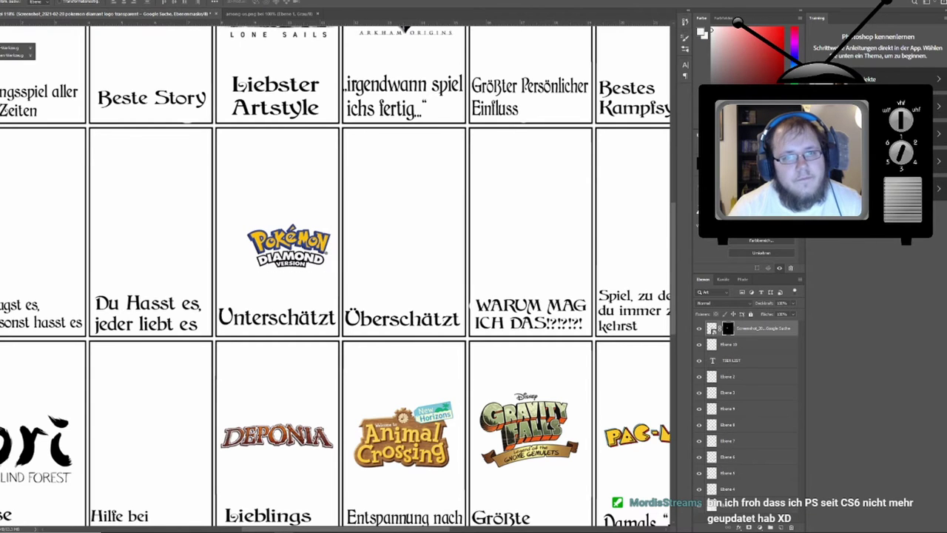
mouse_move(297, 227)
mouse_down()
mouse_move(282, 220)
mouse_move(407, 150)
mouse_up()
scroll(288, 262, down, 5)
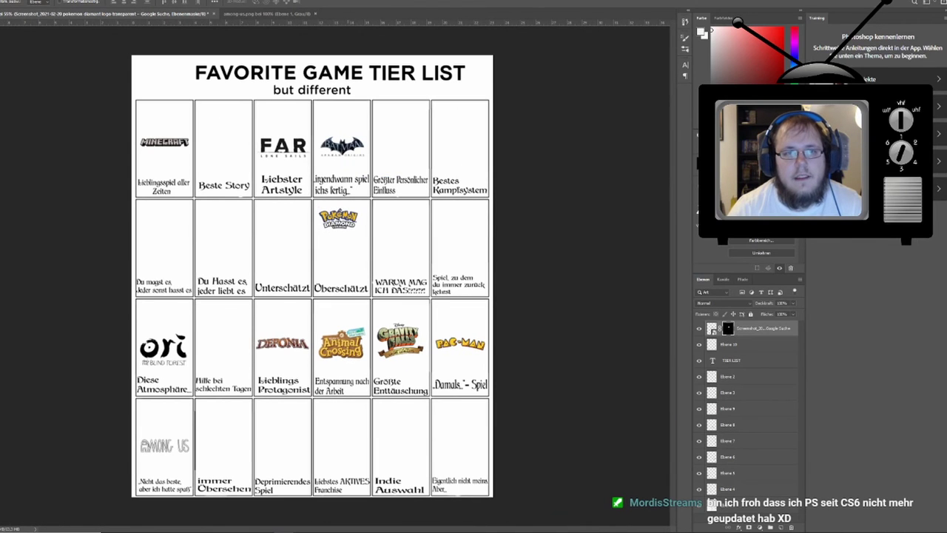
mouse_move(358, 203)
mouse_down()
mouse_move(409, 153)
mouse_move(414, 133)
mouse_up()
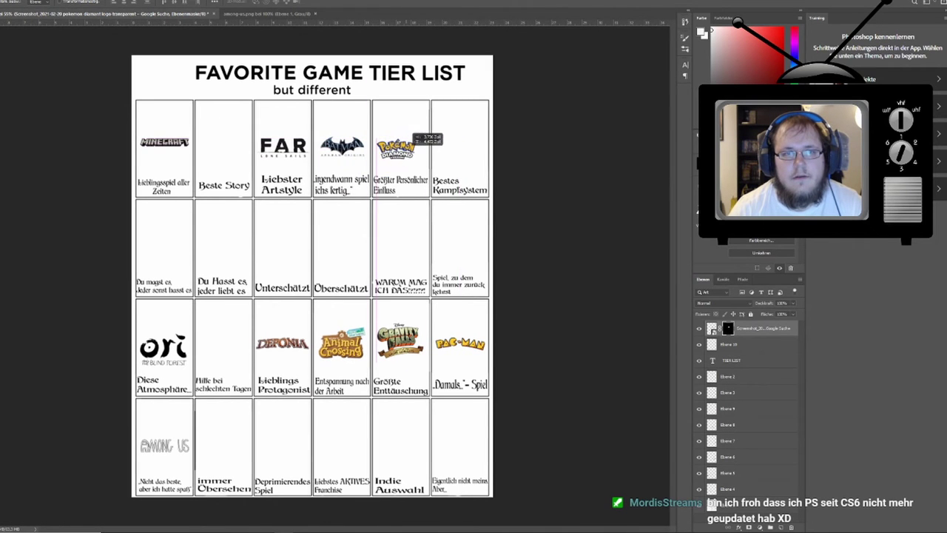
drag(414, 133, 415, 133)
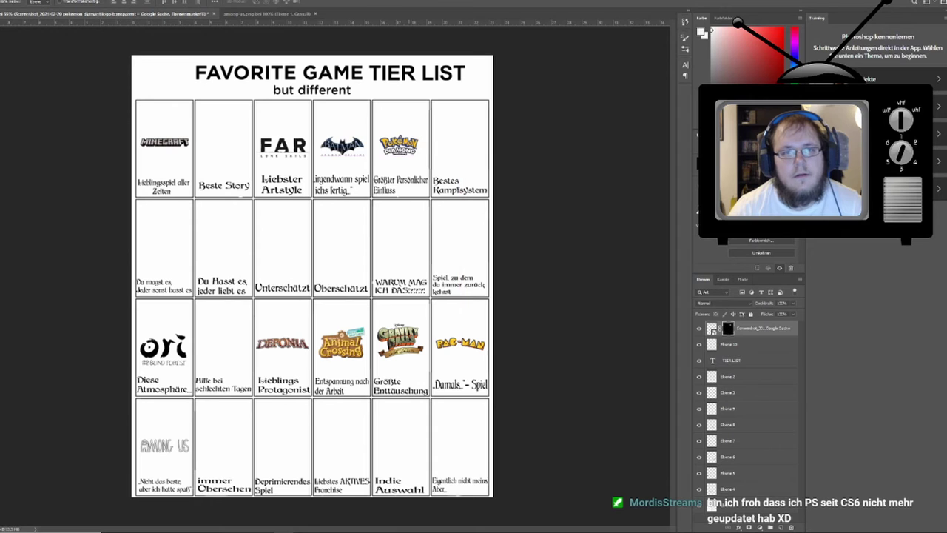
scroll(352, 299, up, 1)
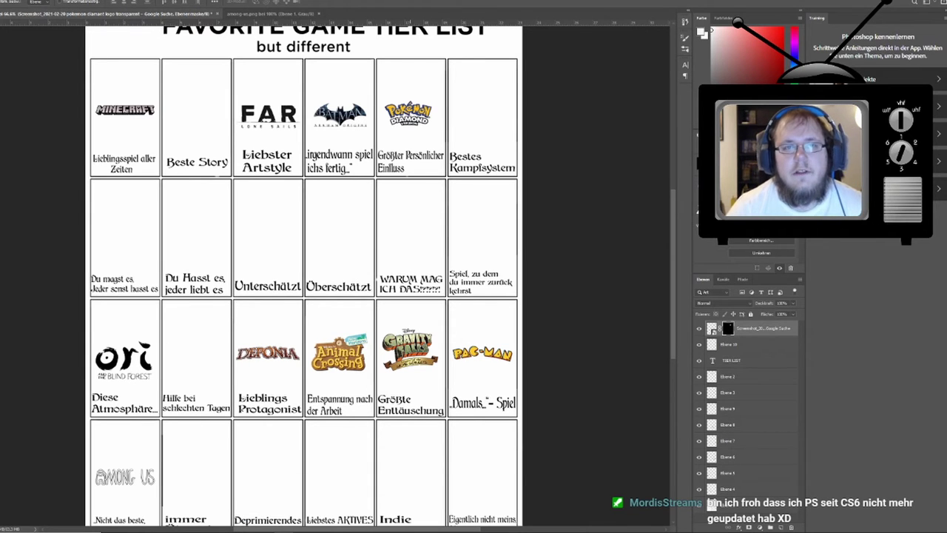
Enlarge the Diamond logo with Edit > Transform to fill its cell.
key(alt+b)
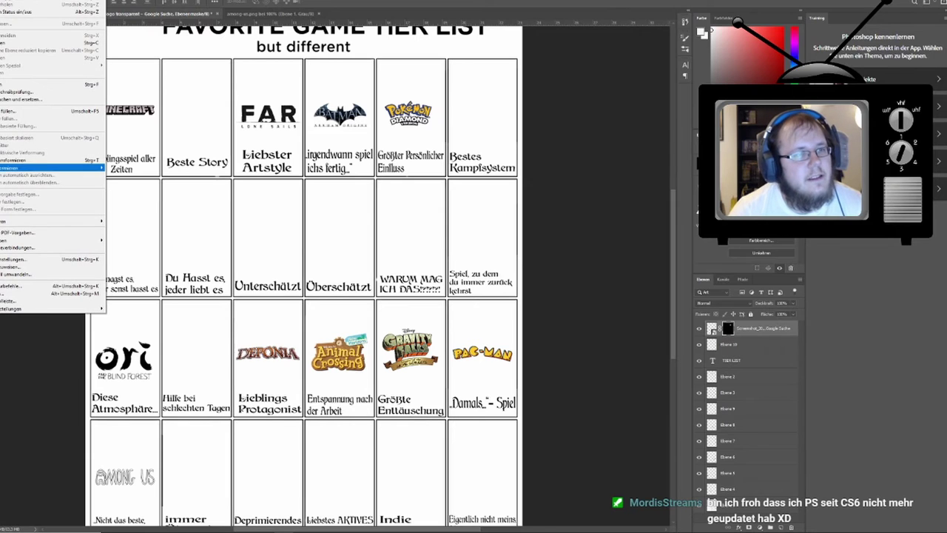
key(Right)
key(Down)
key(Down)
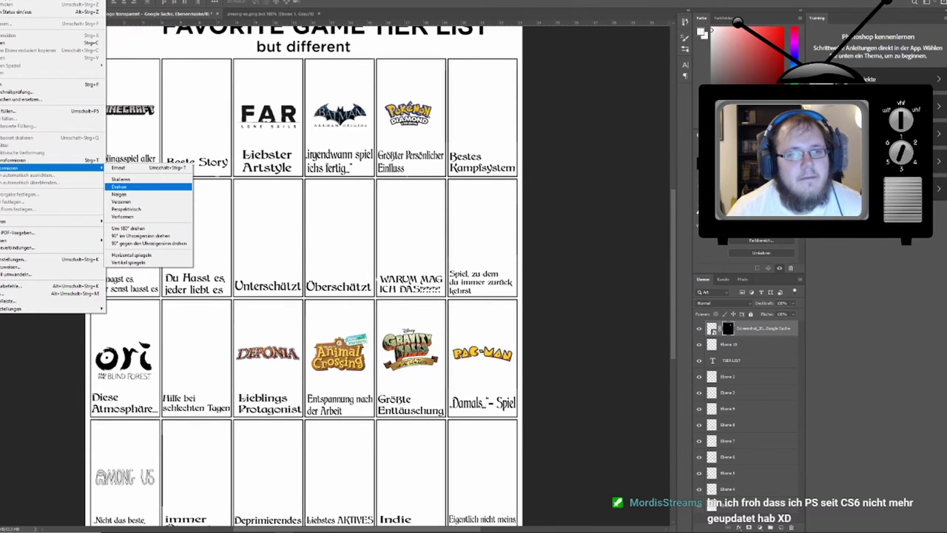
key(Return)
drag(483, 99, 508, 97)
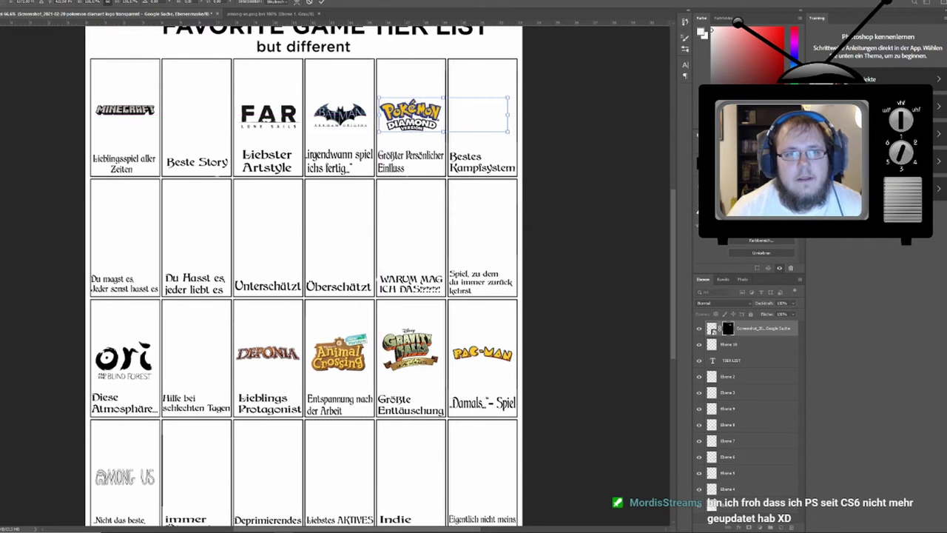
key(Return)
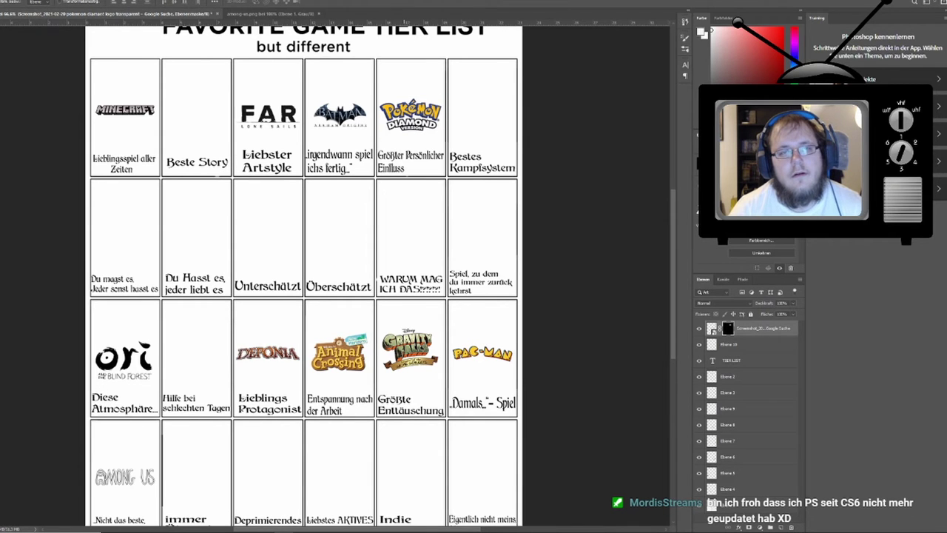
key(ctrl+minus)
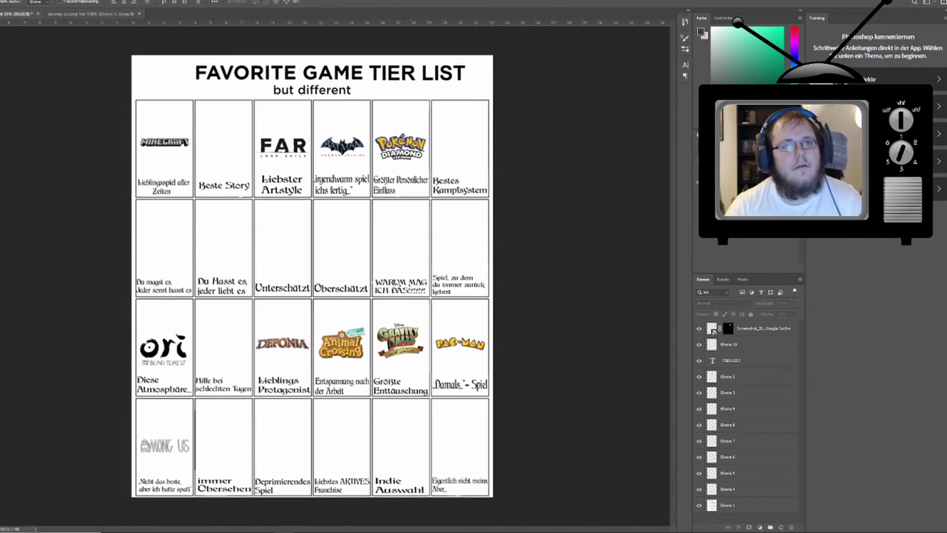
Close the Among Us image and drag the Mario Kart 8 Deluxe logo into the tier list.
click(139, 14)
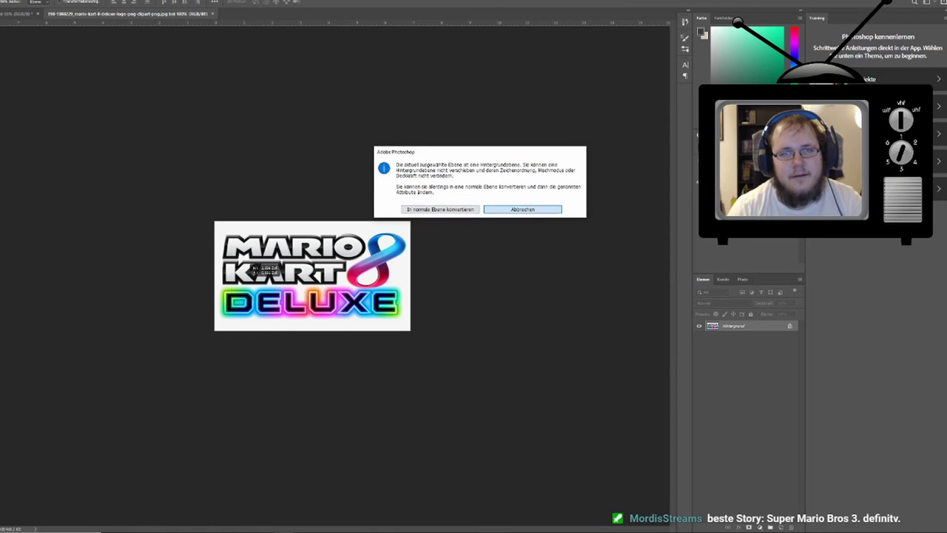
key(Return)
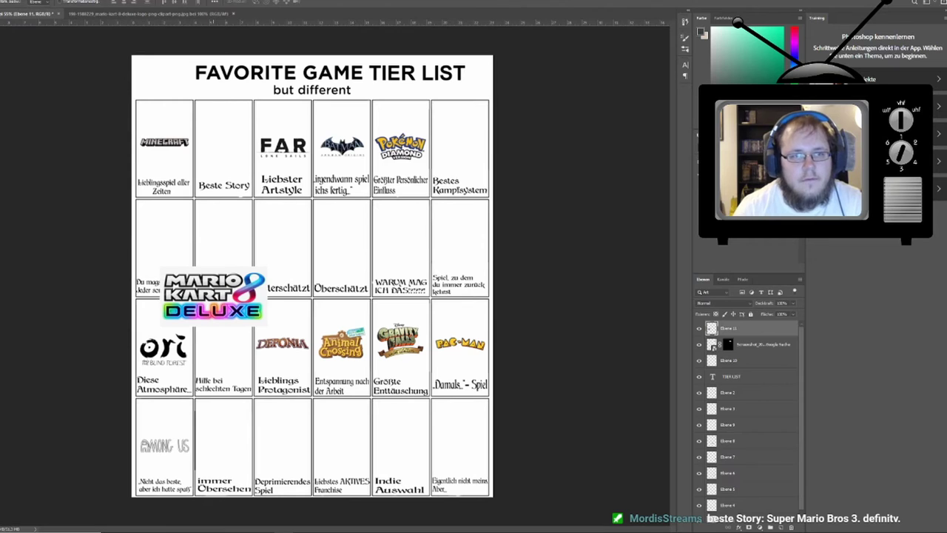
mouse_move(23, 13)
mouse_down()
mouse_move(261, 279)
mouse_move(279, 263)
mouse_up()
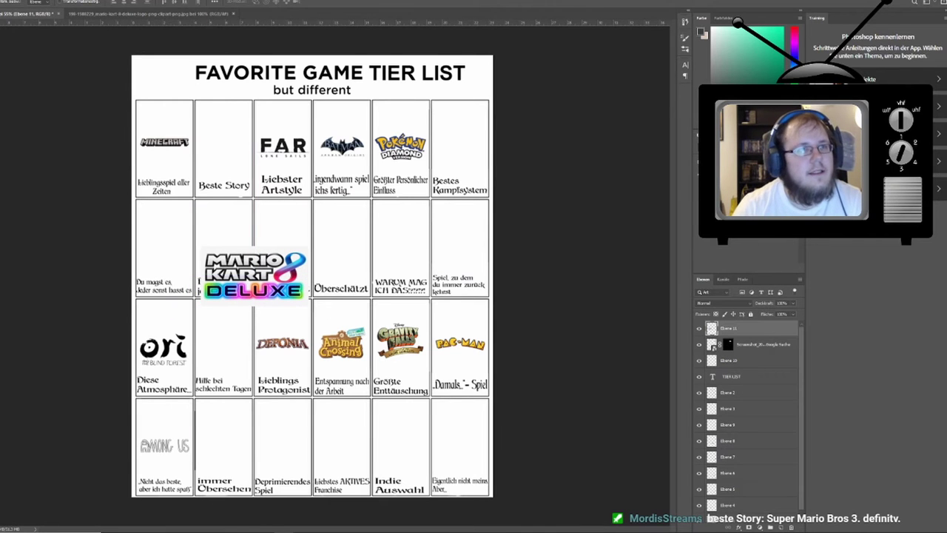
Scale the Mario Kart logo down to fit the second row's right-most cell.
click(15, 2)
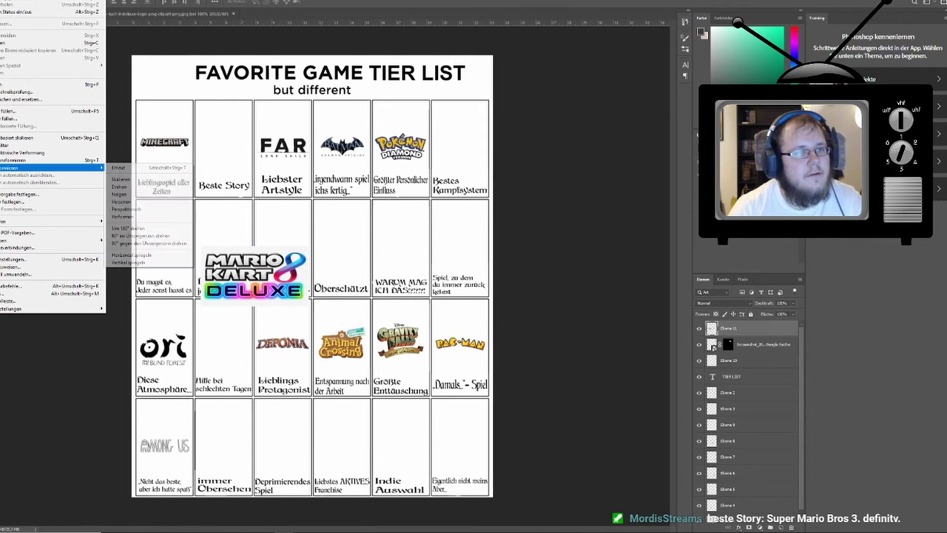
click(119, 179)
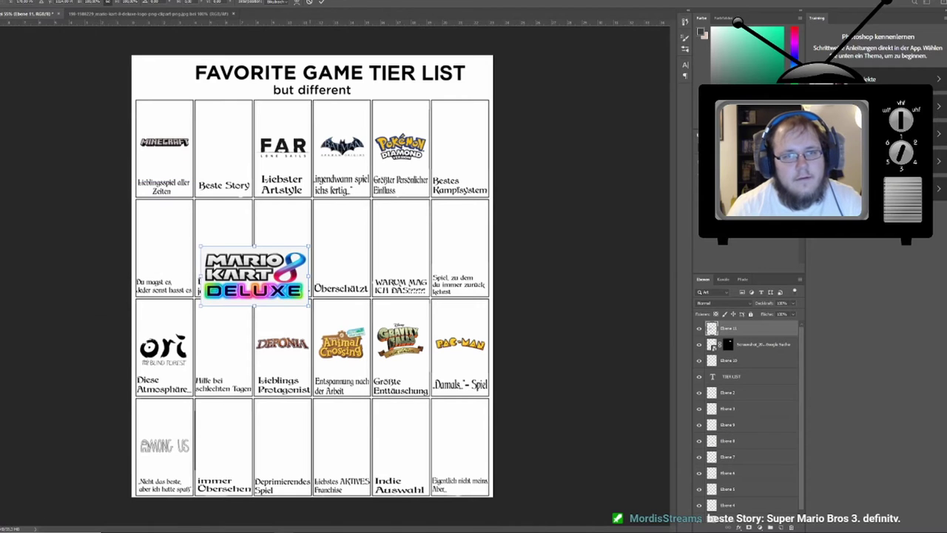
mouse_move(309, 246)
mouse_down()
mouse_move(271, 272)
mouse_move(487, 228)
mouse_move(471, 235)
mouse_up()
Commit Mario Kart's new size, then shrink the EDNA logo into the Beste Story cell.
key(Return)
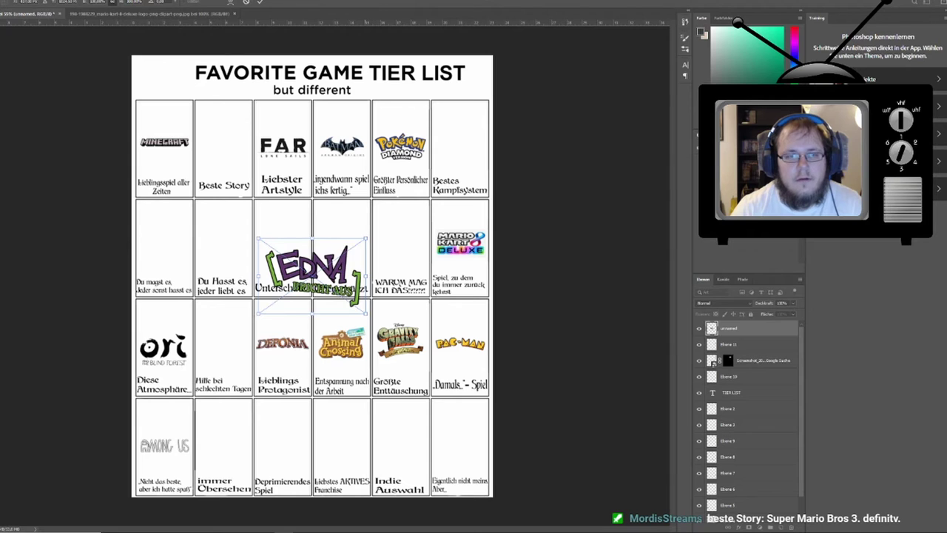
mouse_move(366, 311)
mouse_down()
mouse_move(286, 205)
mouse_move(247, 126)
mouse_up()
key(Return)
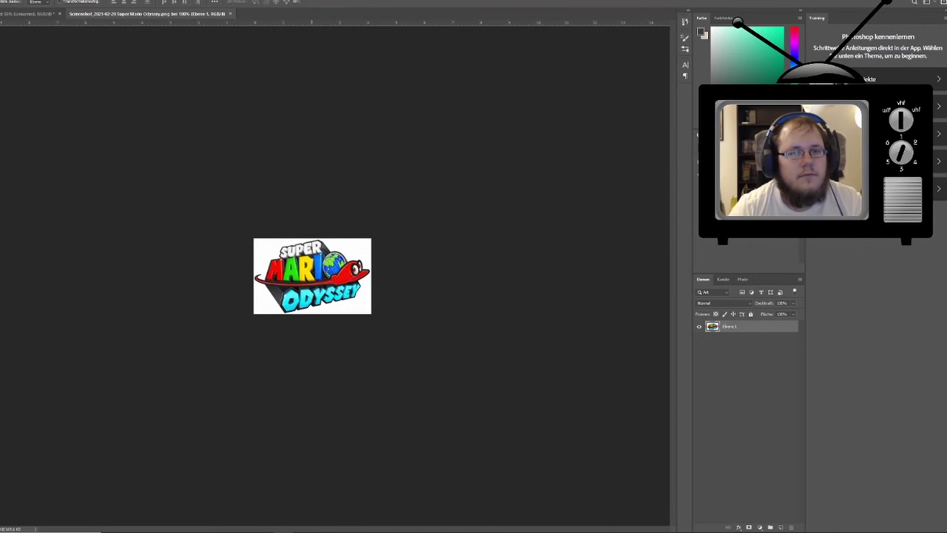
Place the Super Mario Odyssey logo, scaled down and nudged up, in the Bestes Kampfsystem cell.
mouse_move(318, 274)
mouse_down()
mouse_move(62, 8)
mouse_move(392, 236)
mouse_move(433, 181)
mouse_up()
click(7, 2)
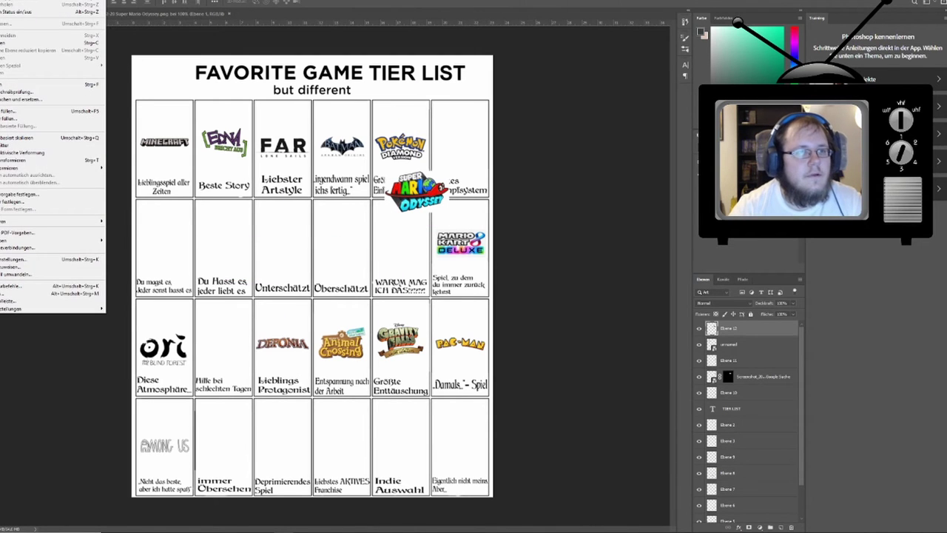
click(148, 179)
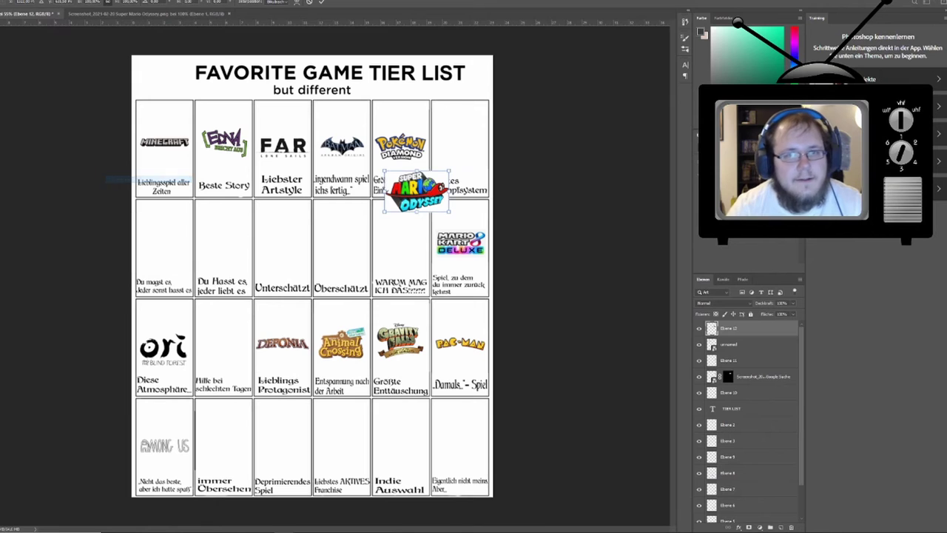
mouse_move(449, 212)
mouse_down()
mouse_move(433, 196)
mouse_move(481, 131)
mouse_move(507, 154)
mouse_move(482, 133)
mouse_up()
key(Return)
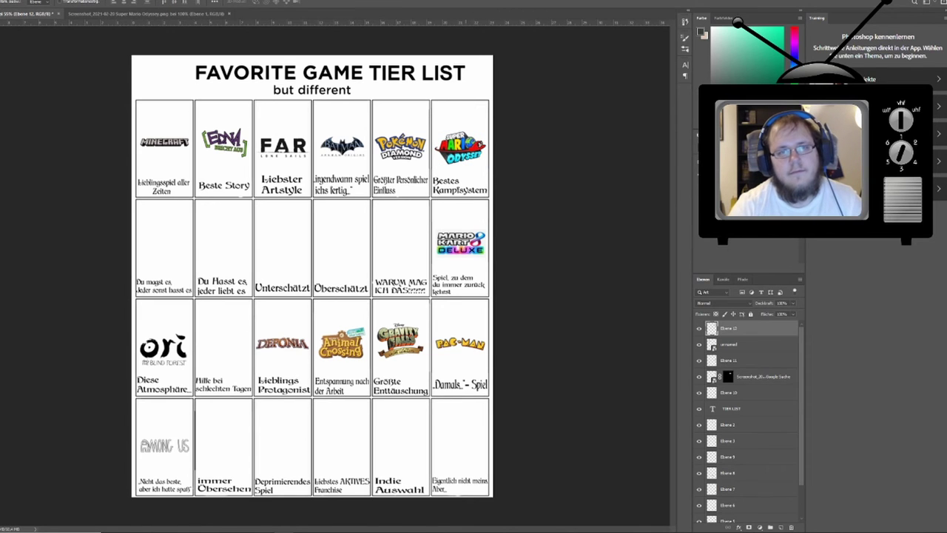
drag(460, 148, 461, 140)
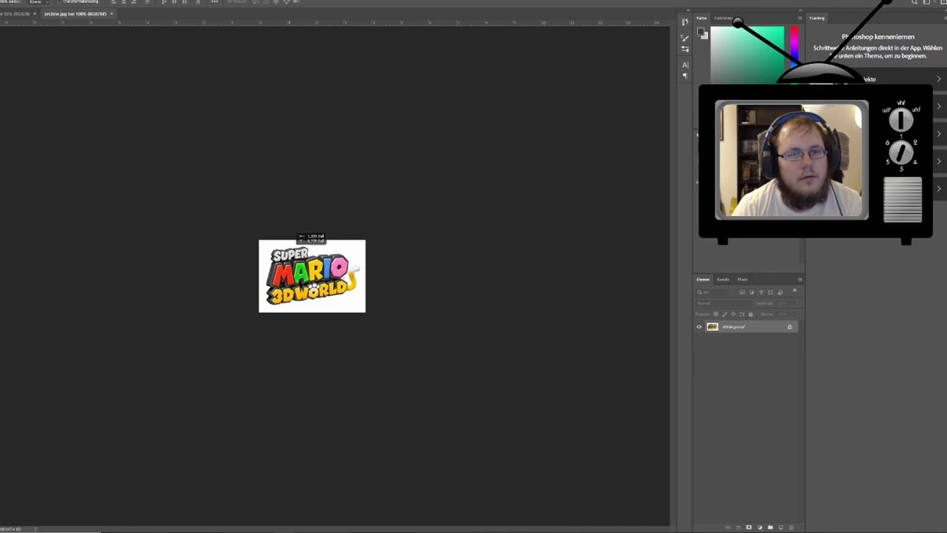
Bring in the Super Mario 3D World logo and shrink it into Hilfe bei schlechten Tagen.
mouse_move(300, 233)
mouse_down()
mouse_move(249, 276)
mouse_move(226, 344)
mouse_up()
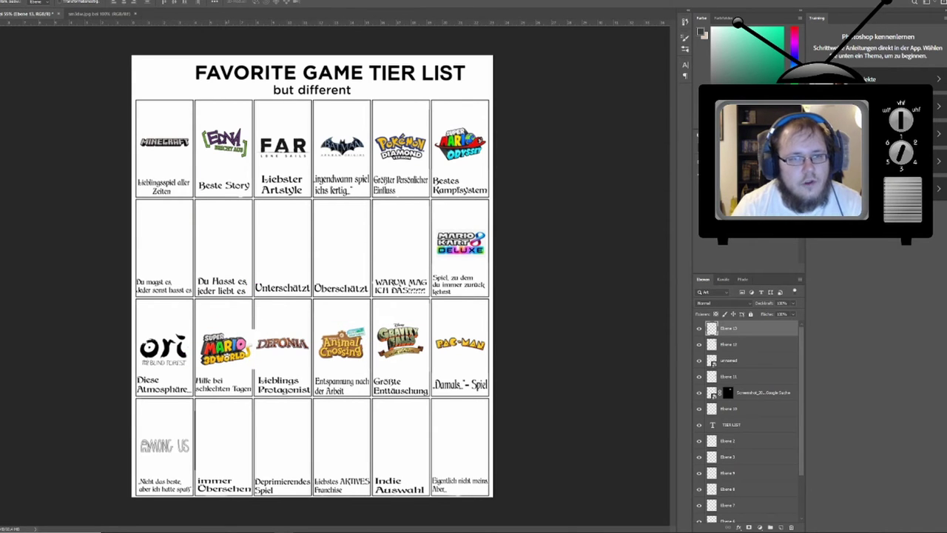
click(11, 2)
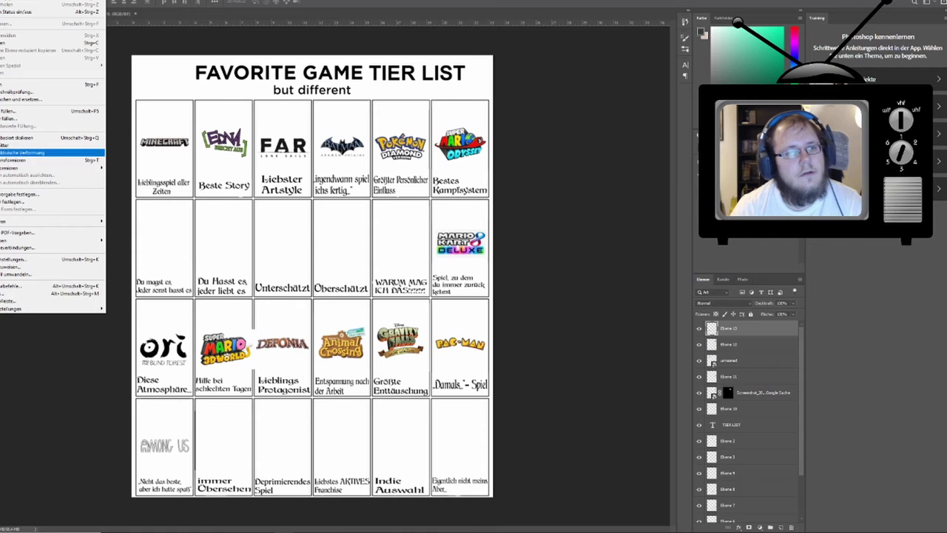
mouse_move(44, 168)
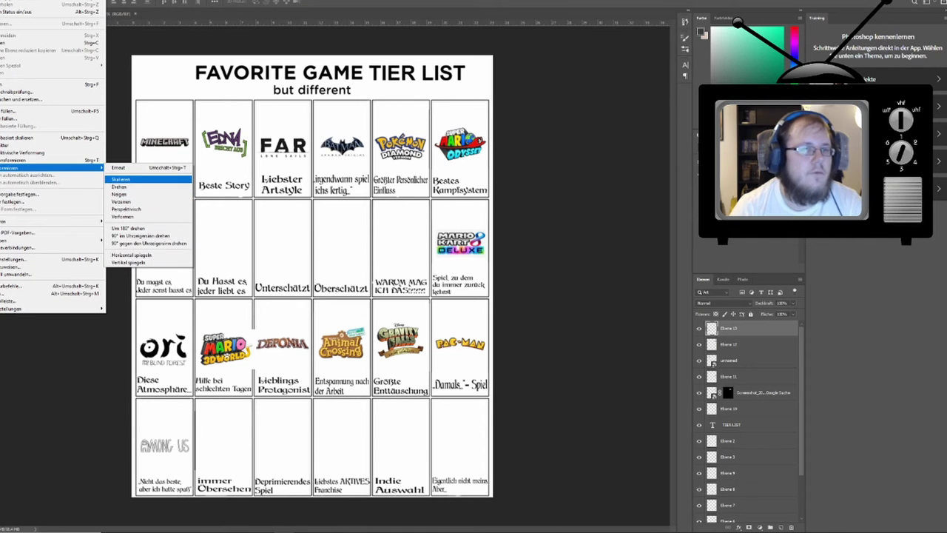
click(121, 180)
drag(255, 330, 235, 342)
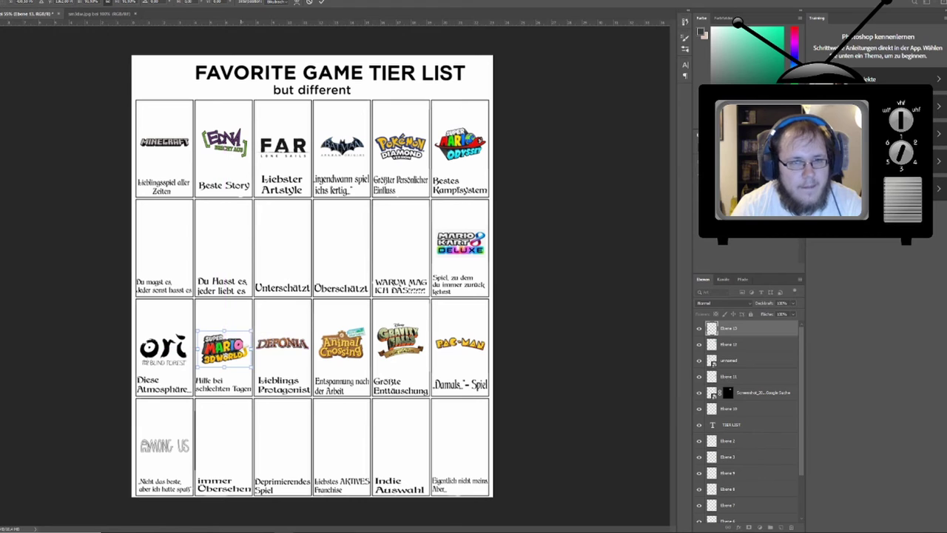
key(ctrl+t)
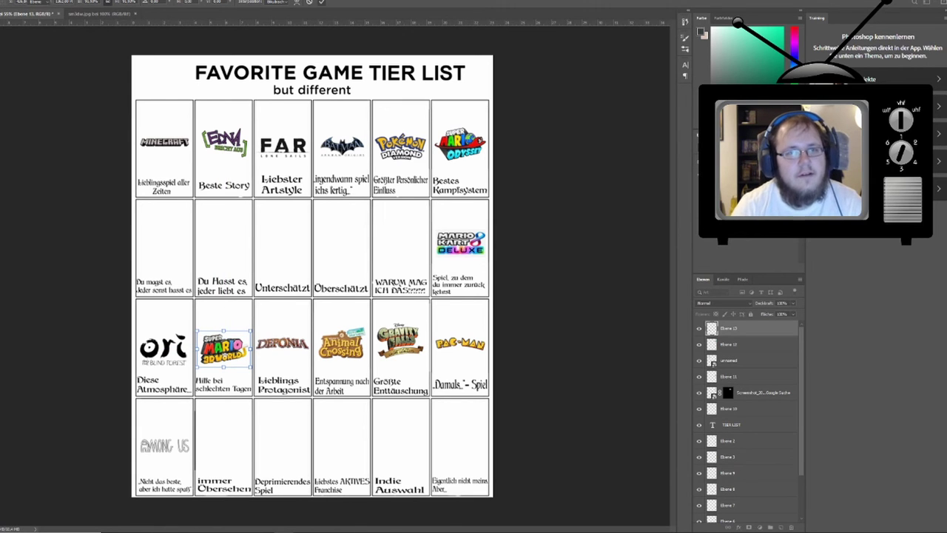
key(Return)
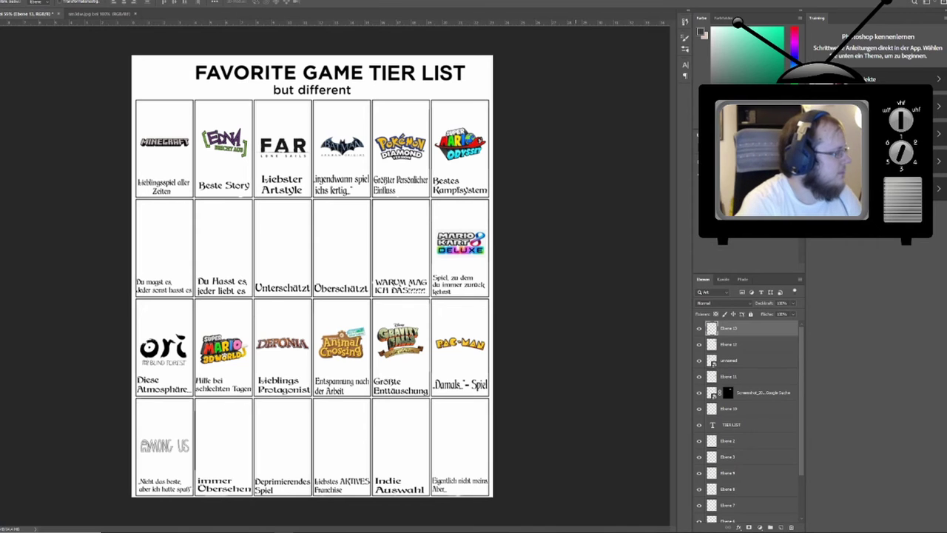
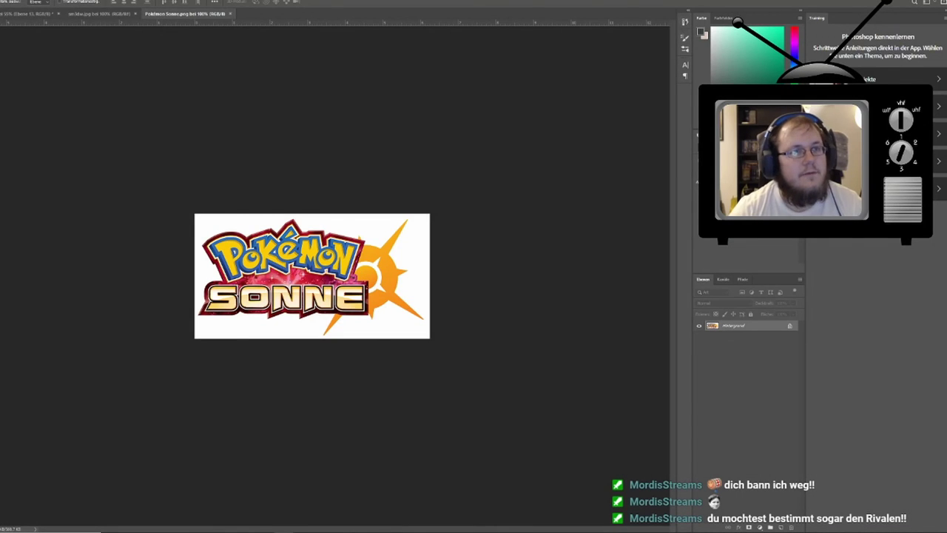
Paste the Pokémon Sonne logo into the tier list and scale it down into the second row's first cell.
key(ctrl+Tab)
key(ctrl+v)
drag(294, 254, 308, 250)
click(19, 1)
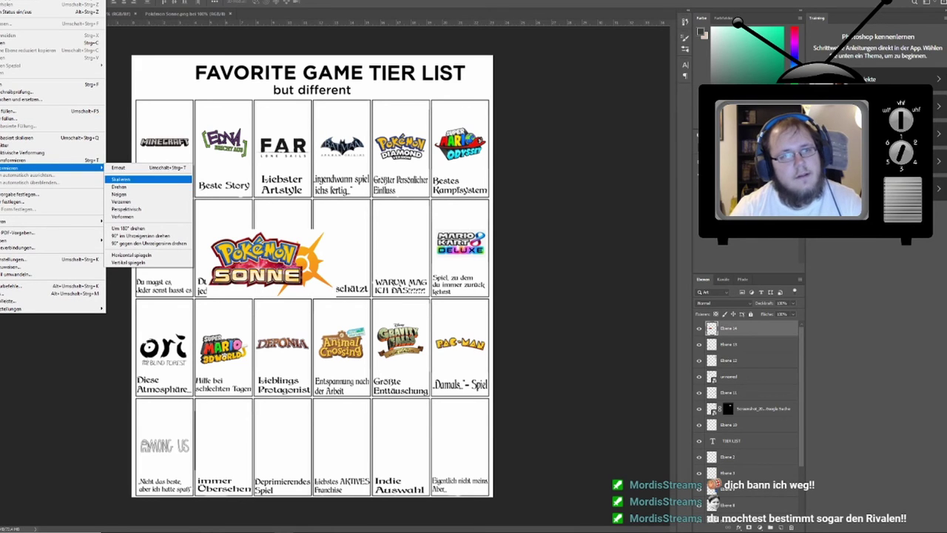
click(148, 187)
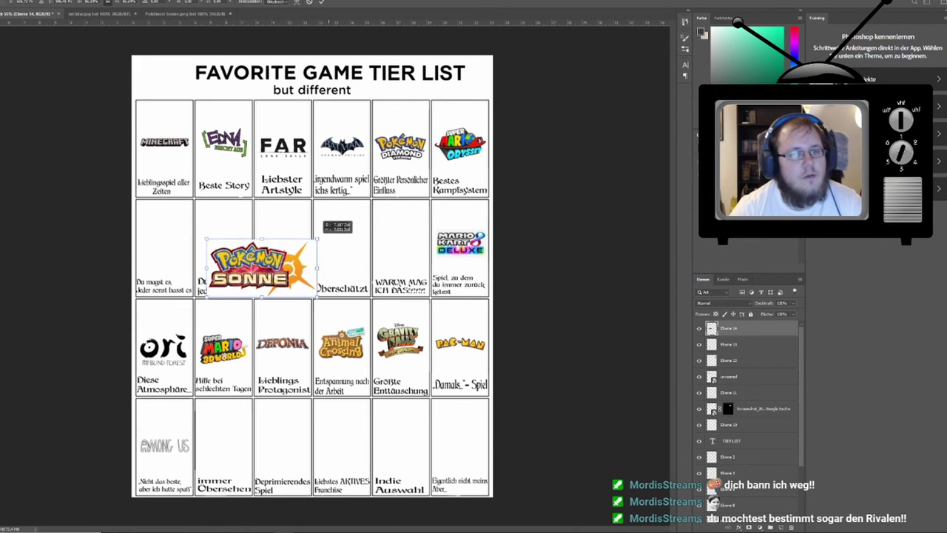
mouse_move(336, 230)
mouse_down()
mouse_move(275, 255)
mouse_move(213, 221)
mouse_move(192, 236)
mouse_up()
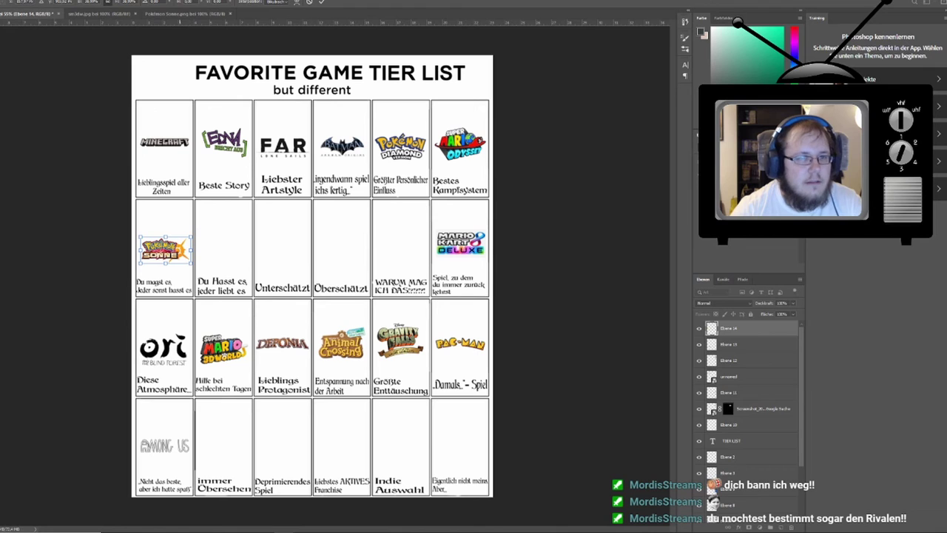
drag(183, 251, 180, 245)
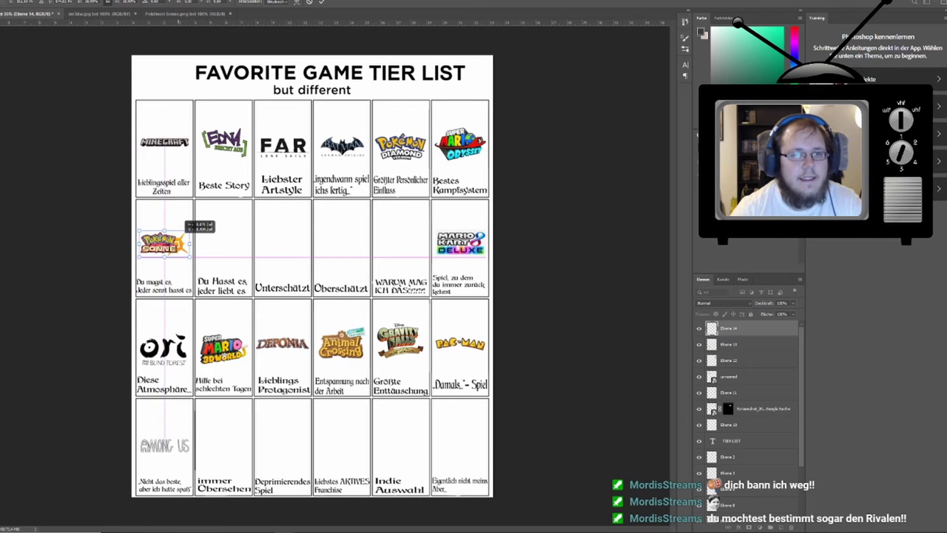
Commit the transform so the Pokémon Sonne logo stays centred above its caption.
key(Return)
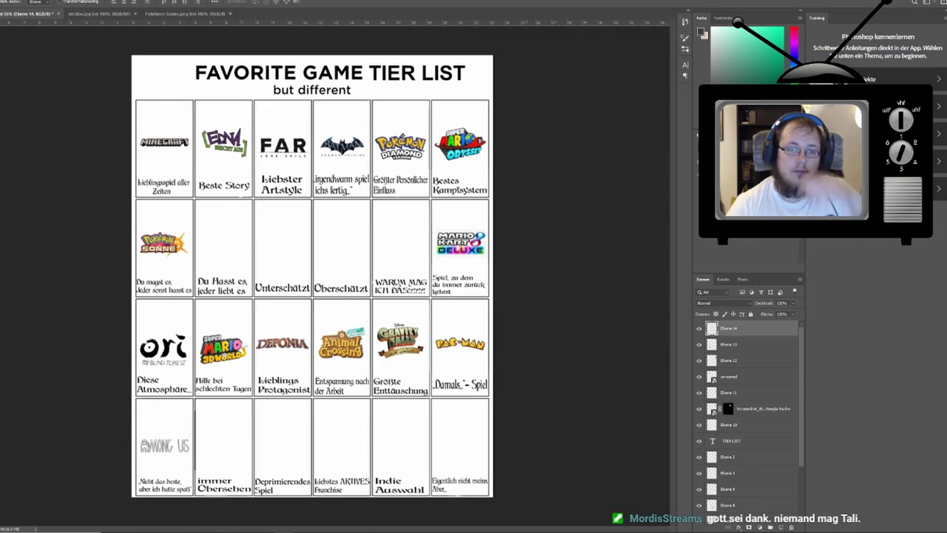
Close Groove Music and return to the A Juggler's Tale logo document.
key(alt+Tab)
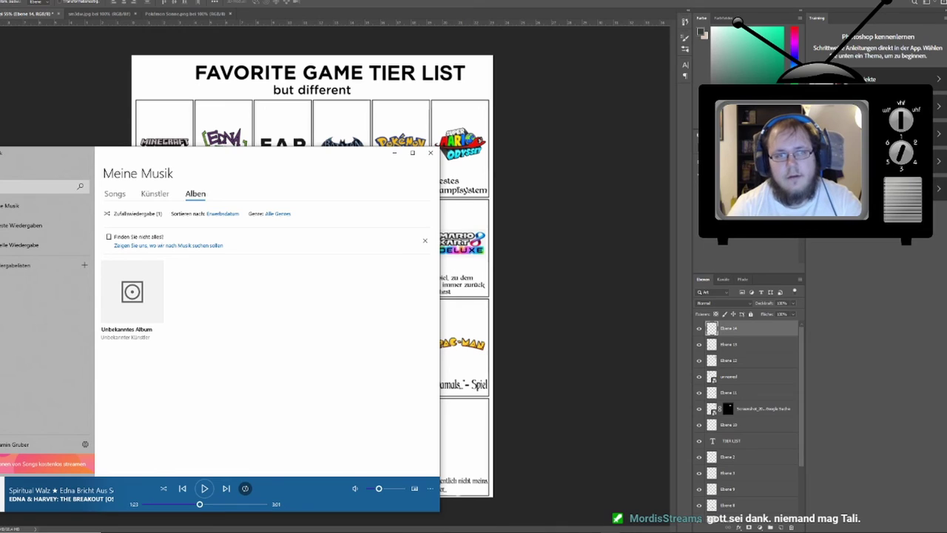
click(430, 152)
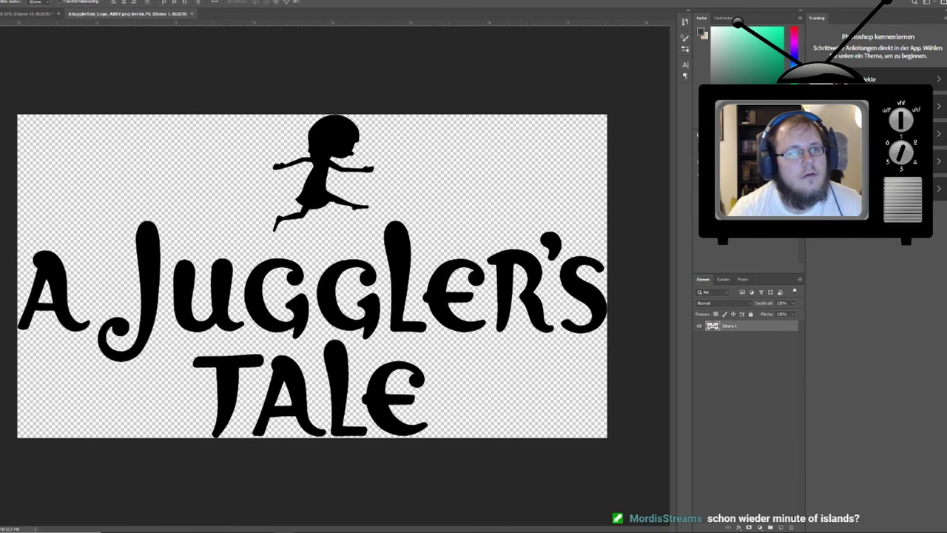
Drag the A Juggler's Tale logo into the tier list and select its Ebene 15 layer.
mouse_move(311, 281)
mouse_down()
mouse_move(34, 13)
mouse_move(311, 282)
mouse_up()
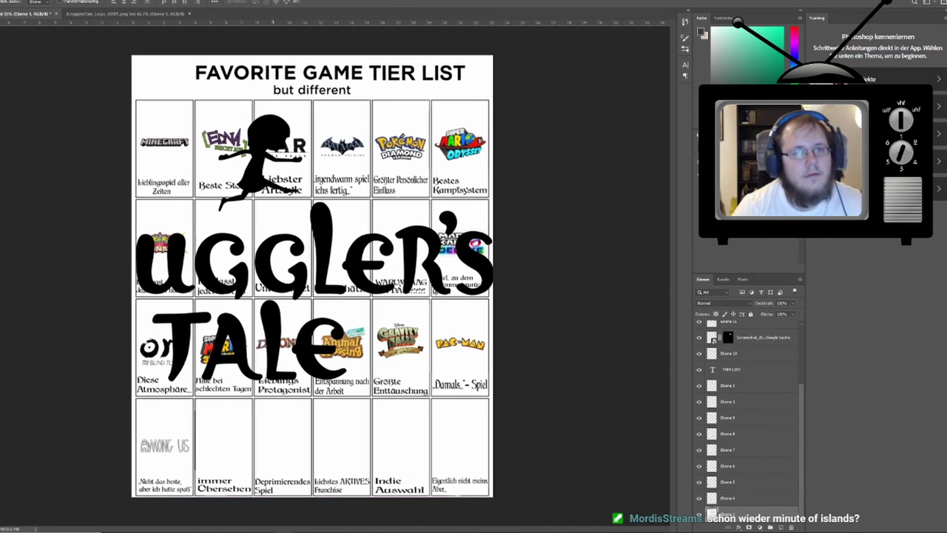
click(12, 2)
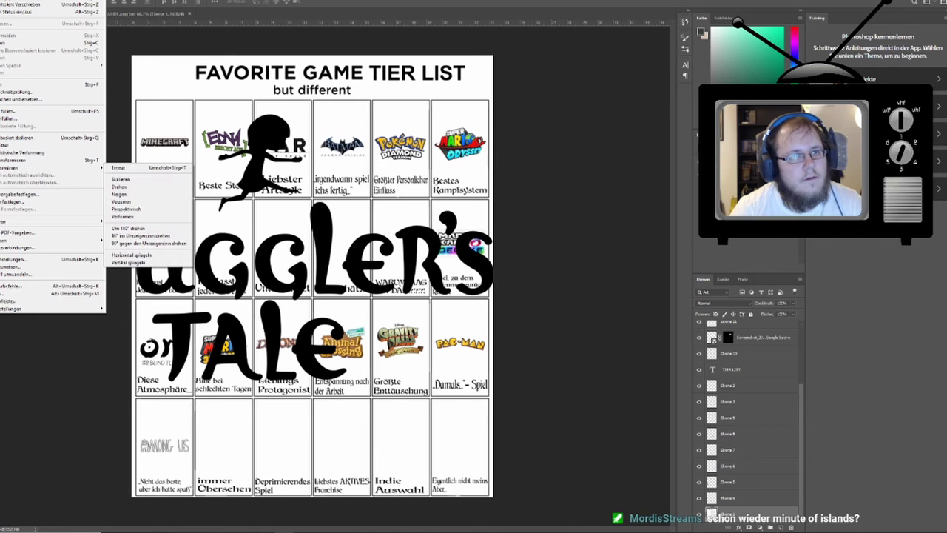
click(148, 179)
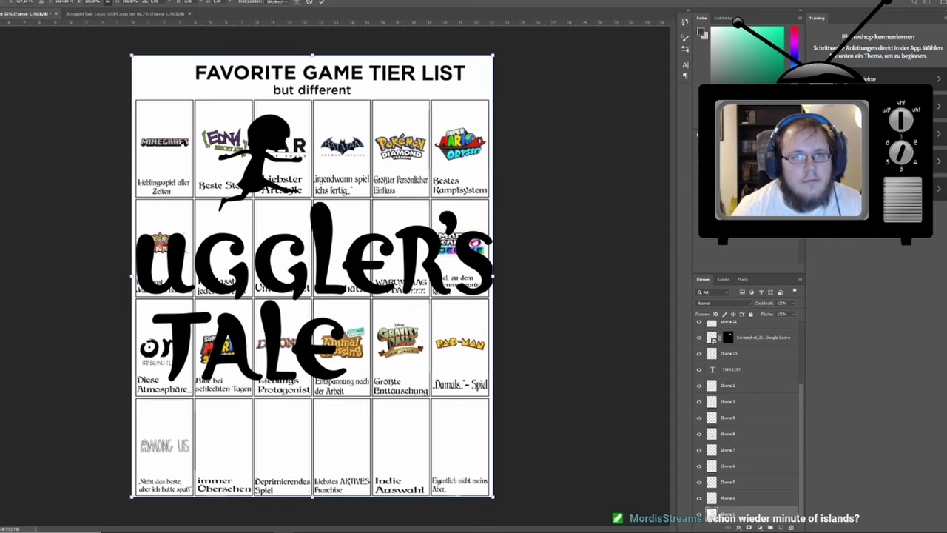
key(Return)
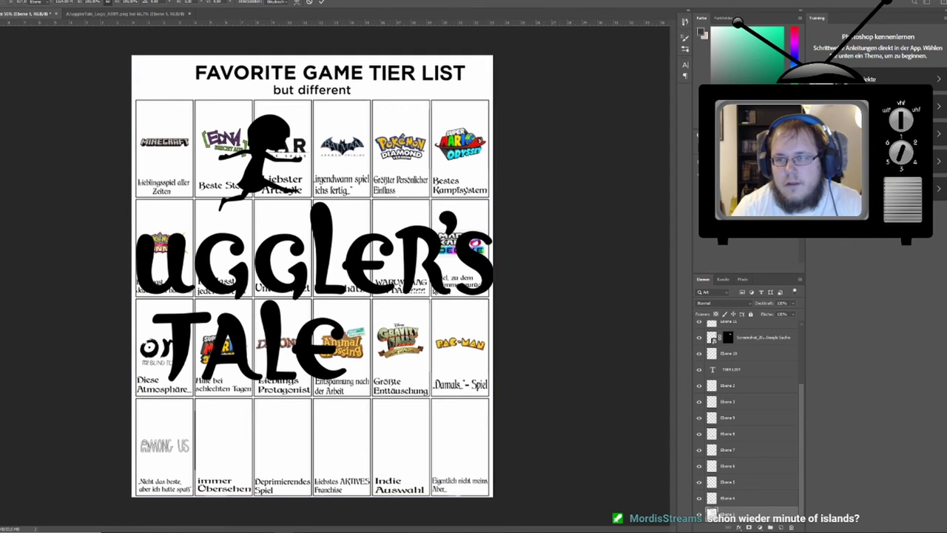
click(712, 336)
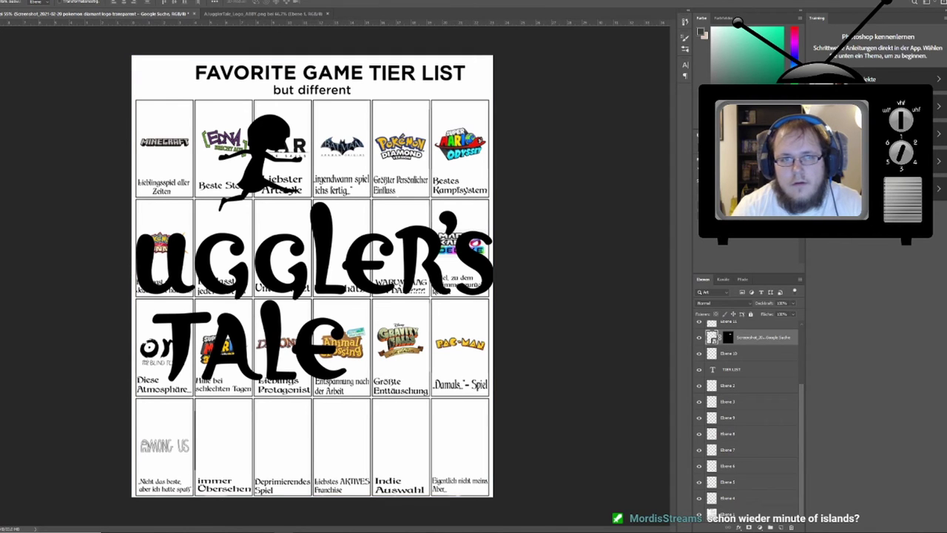
click(740, 498)
scroll(740, 498, up, 3)
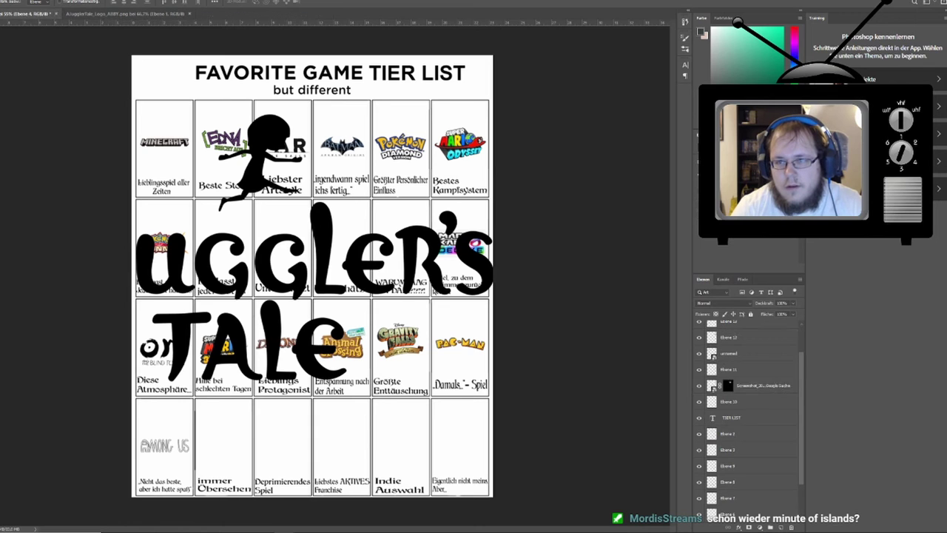
scroll(740, 498, up, 2)
click(729, 327)
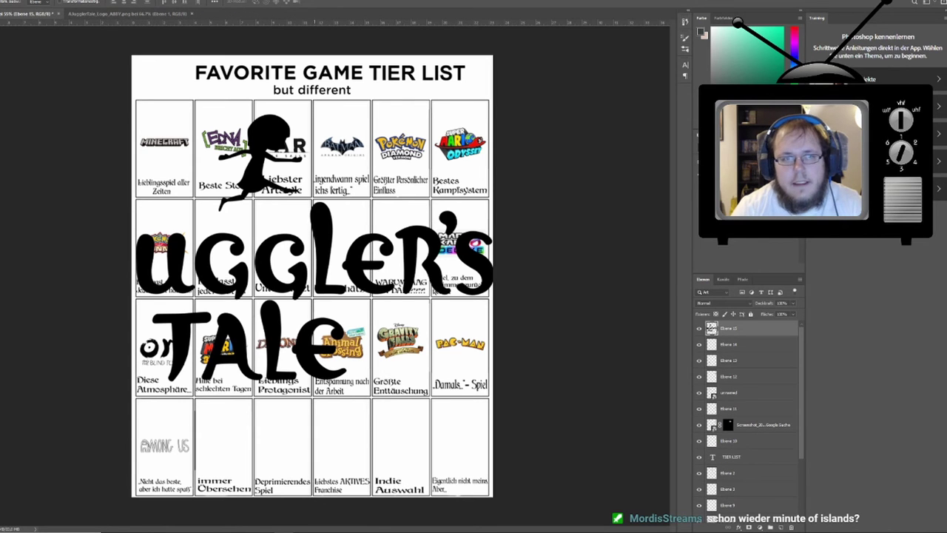
Scale the A Juggler's Tale logo down to cell size.
click(14, 2)
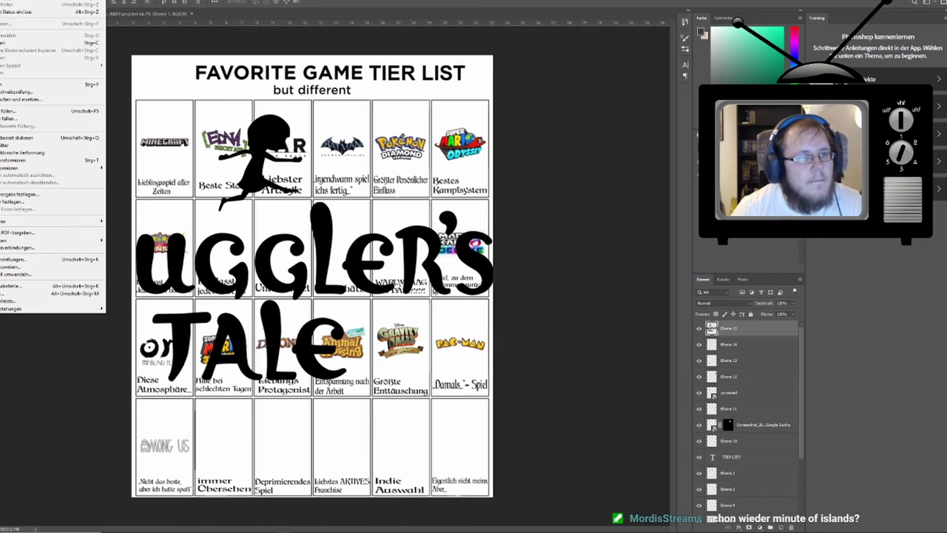
click(121, 179)
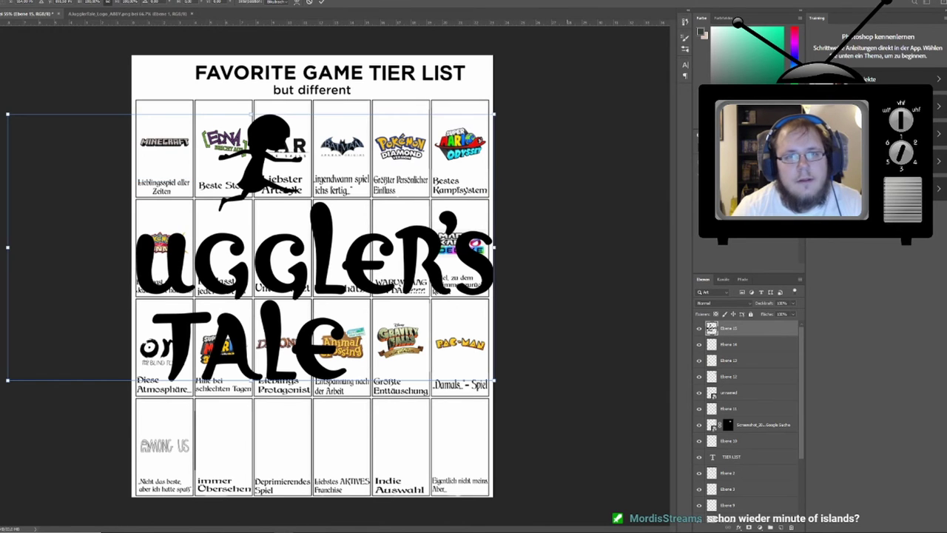
mouse_move(493, 114)
mouse_down()
mouse_move(97, 284)
mouse_move(288, 215)
mouse_up()
drag(207, 288, 265, 292)
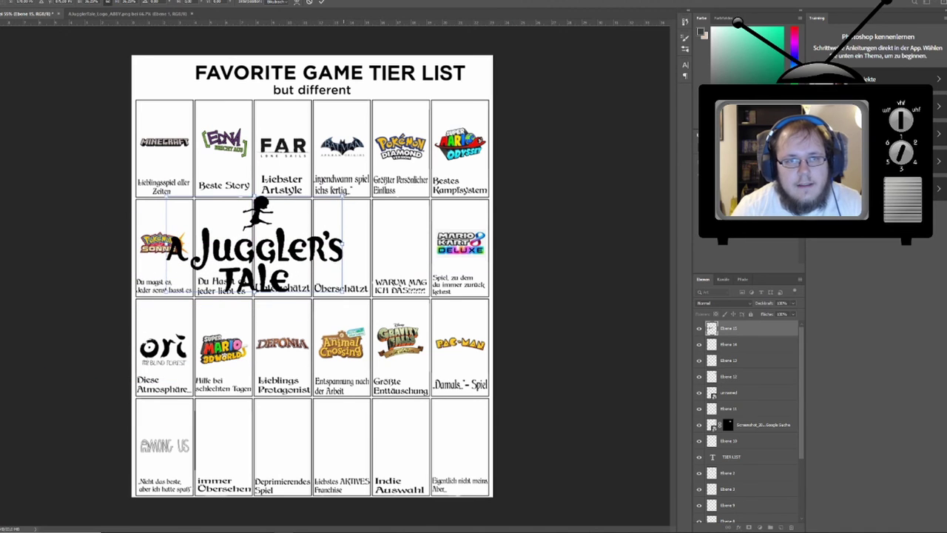
mouse_move(341, 199)
mouse_down()
mouse_move(230, 259)
mouse_move(405, 433)
mouse_move(427, 433)
mouse_move(429, 443)
mouse_up()
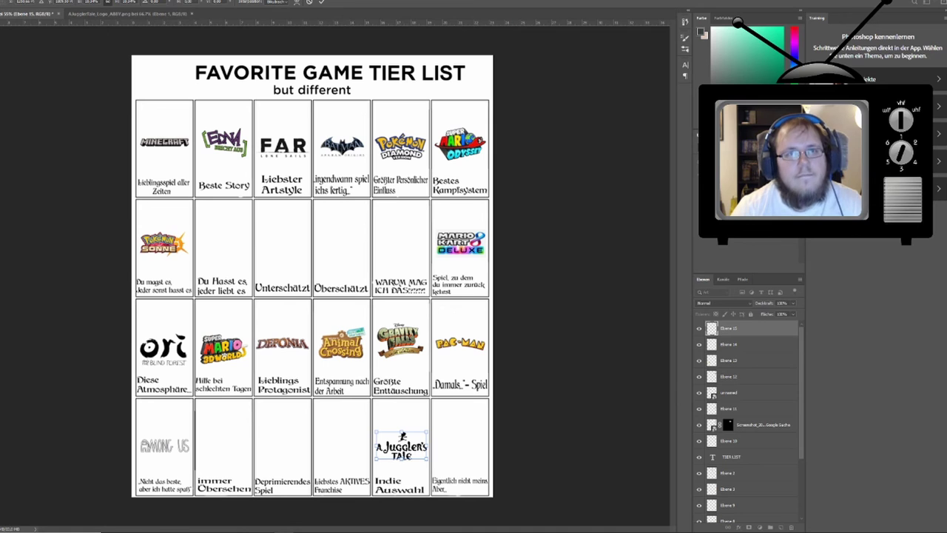
key(Return)
Nudge the Ebene 15 logo into the Indie Auswahl cell on the bottom row.
scroll(711, 313, down, 5)
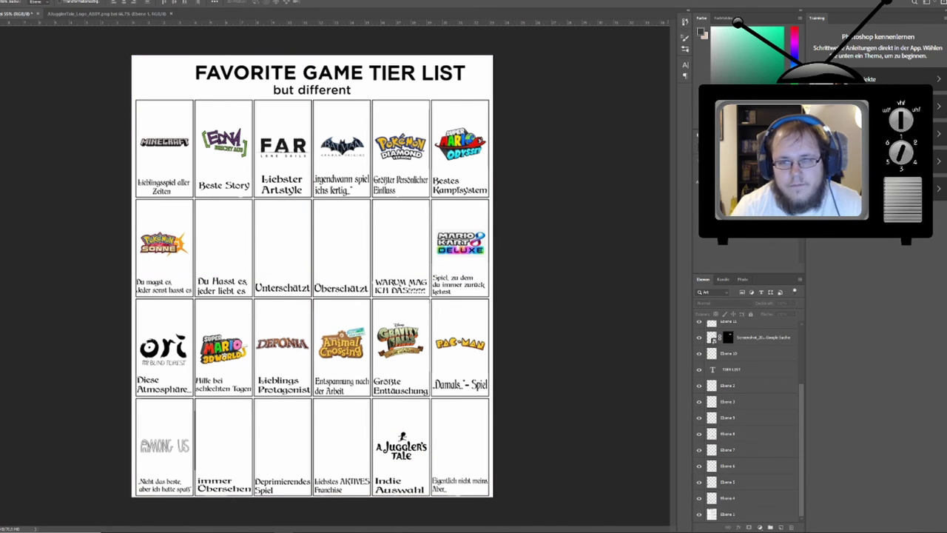
scroll(711, 313, up, 5)
click(726, 328)
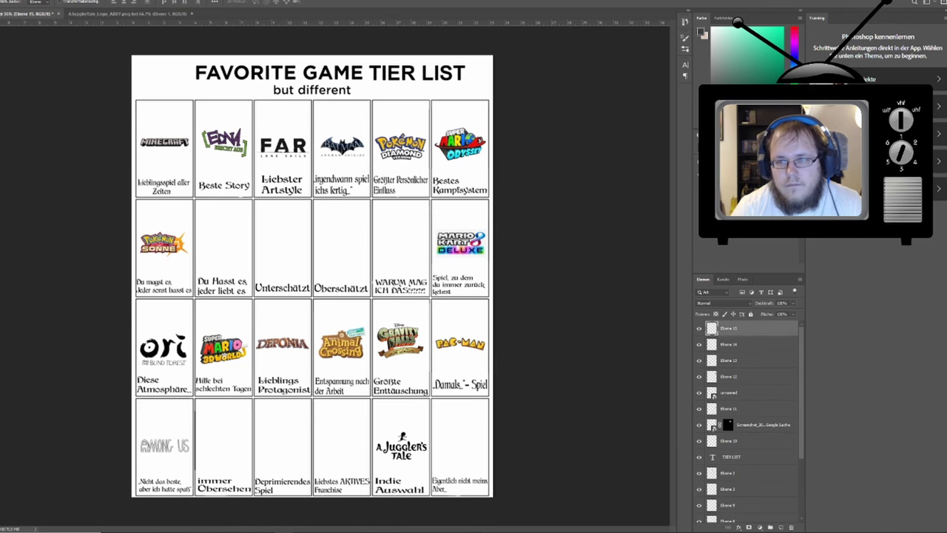
drag(405, 434, 405, 436)
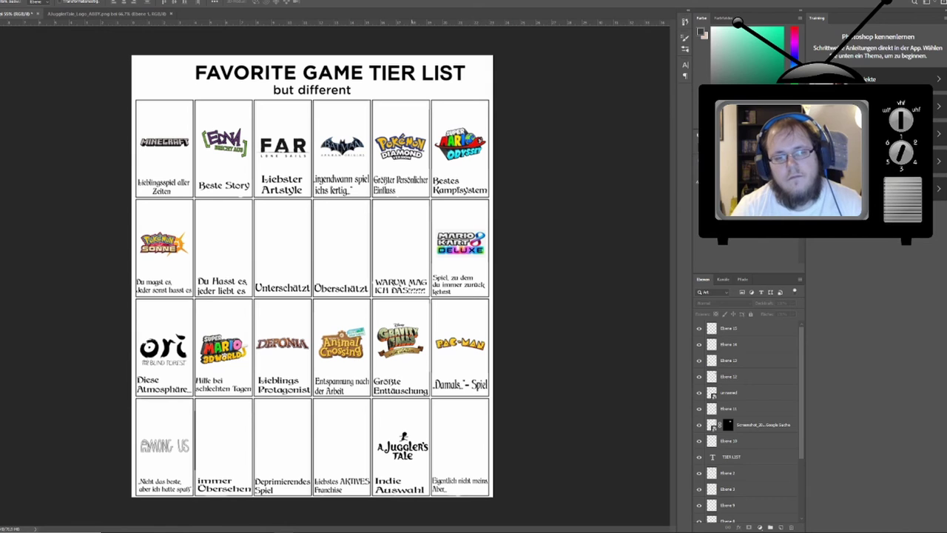
key(alt+comma)
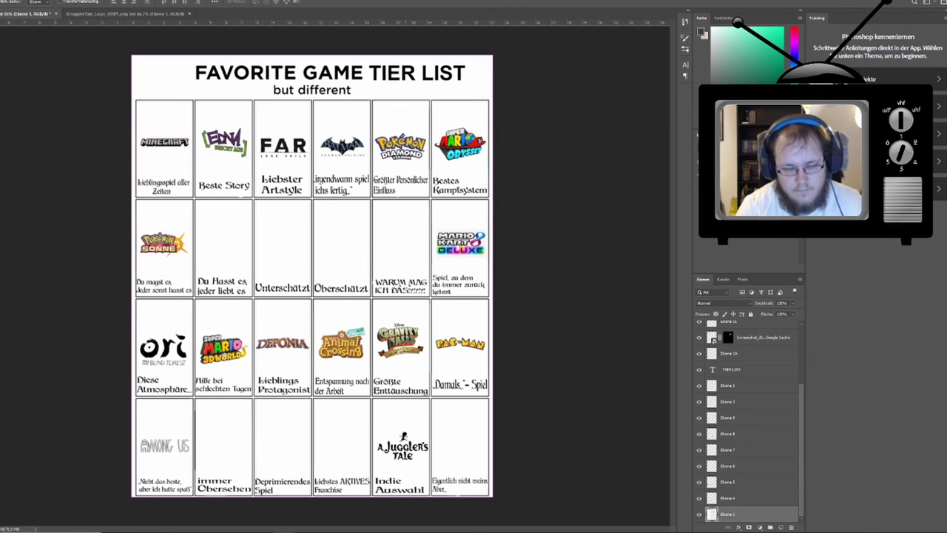
click(710, 314)
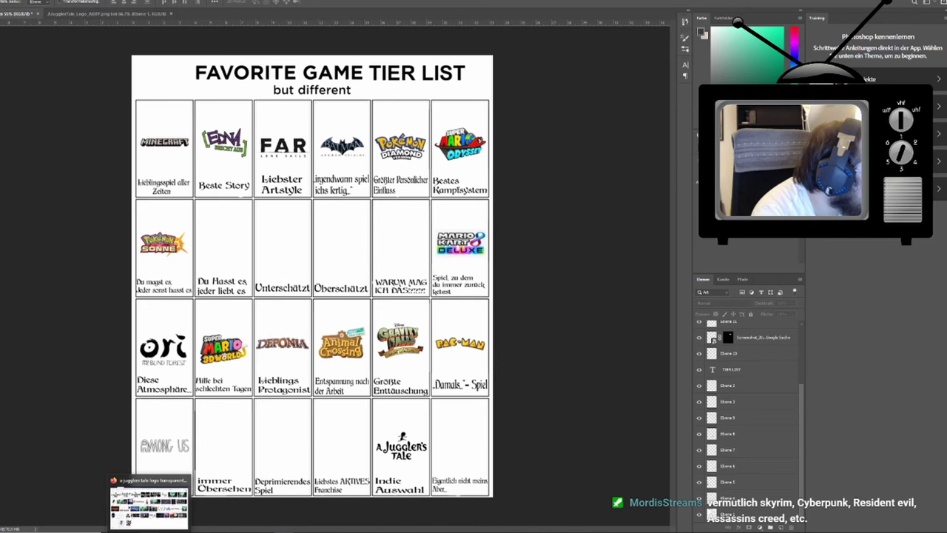
Drag the GTA V logo into the tier list and scale it into the Überschätzt cell.
mouse_move(310, 229)
mouse_down()
mouse_move(27, 13)
mouse_move(296, 255)
mouse_up()
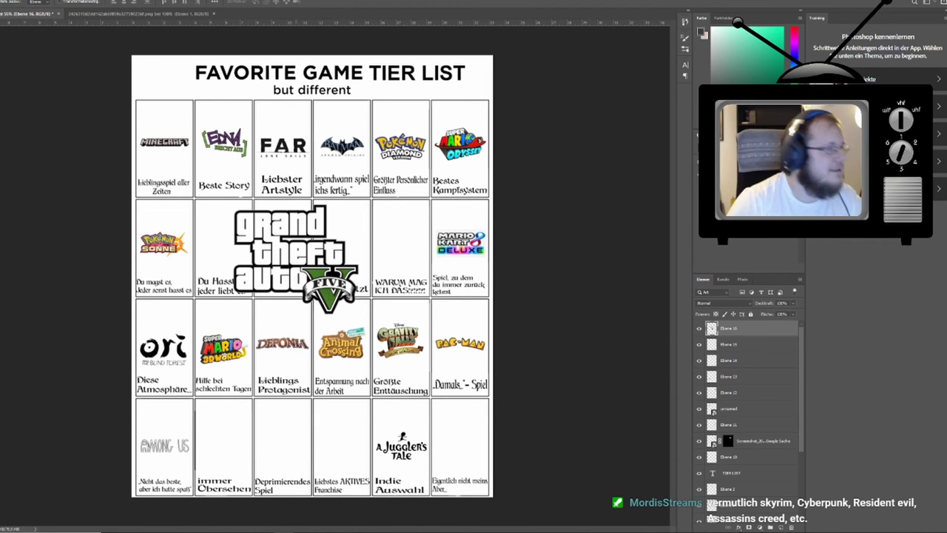
click(63, 1)
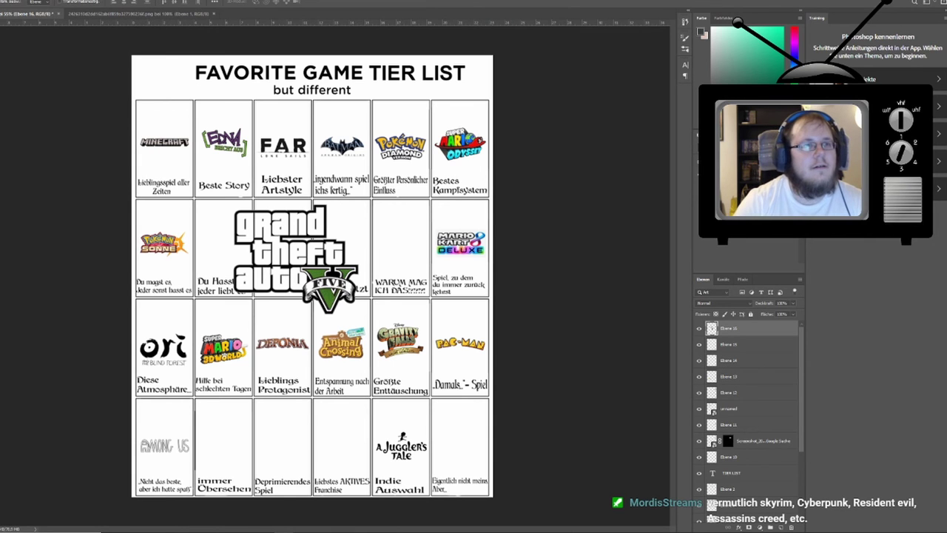
click(23, 2)
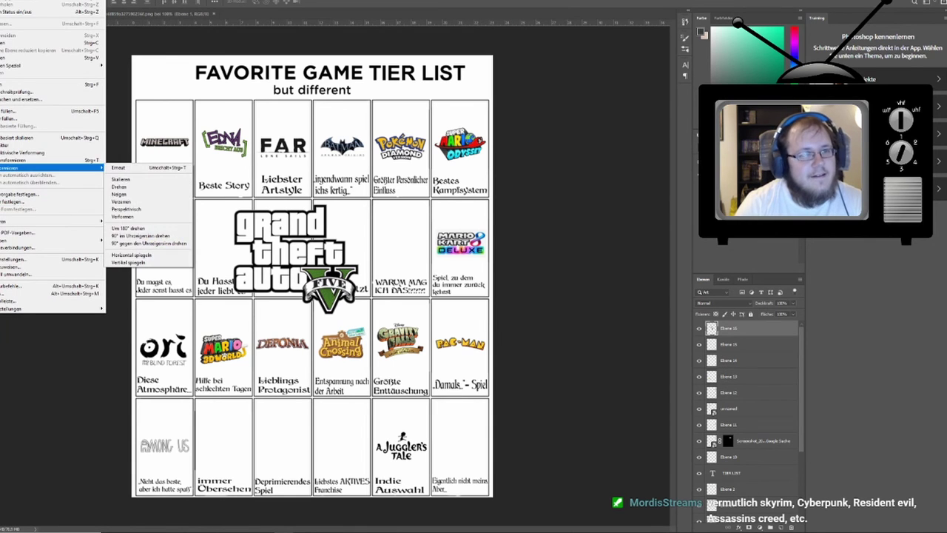
click(122, 179)
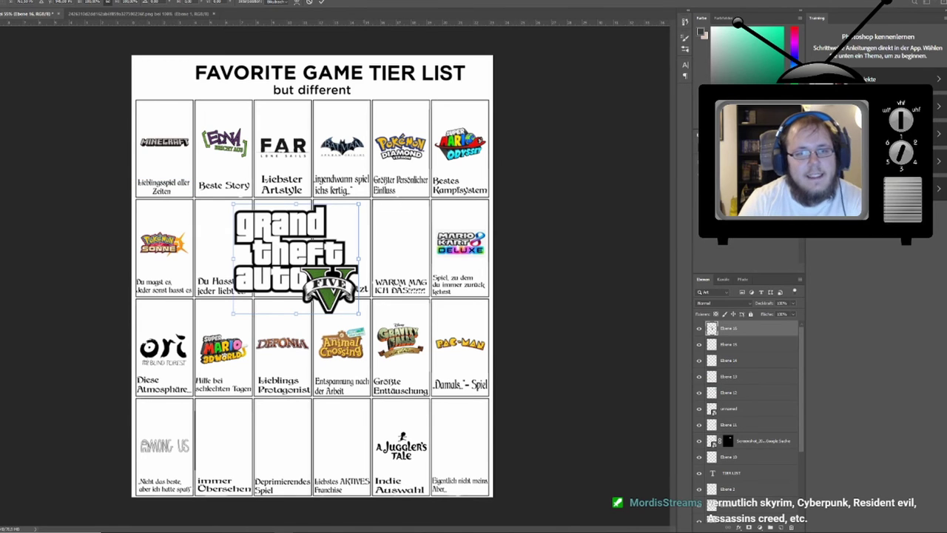
drag(360, 313, 293, 255)
drag(275, 224, 358, 242)
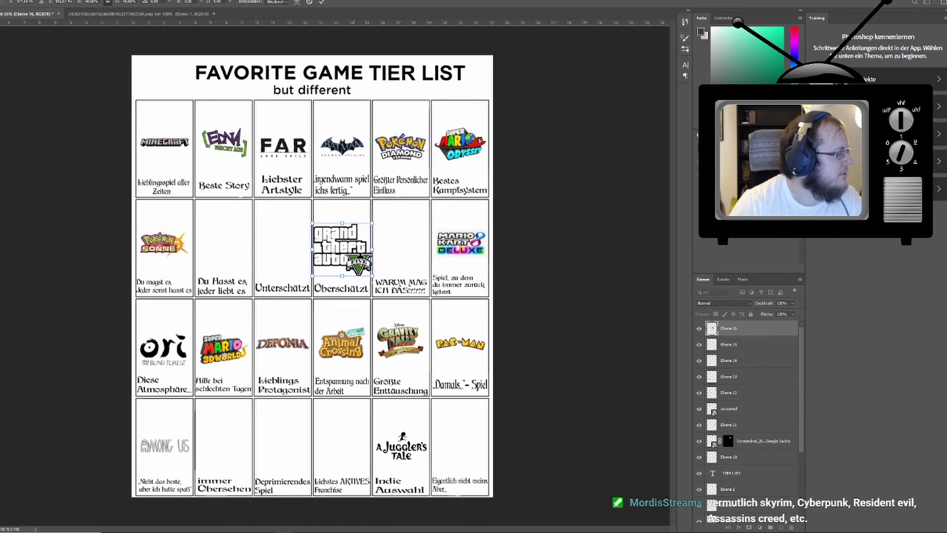
mouse_move(372, 275)
mouse_down()
mouse_move(353, 238)
mouse_move(355, 254)
mouse_up()
key(Return)
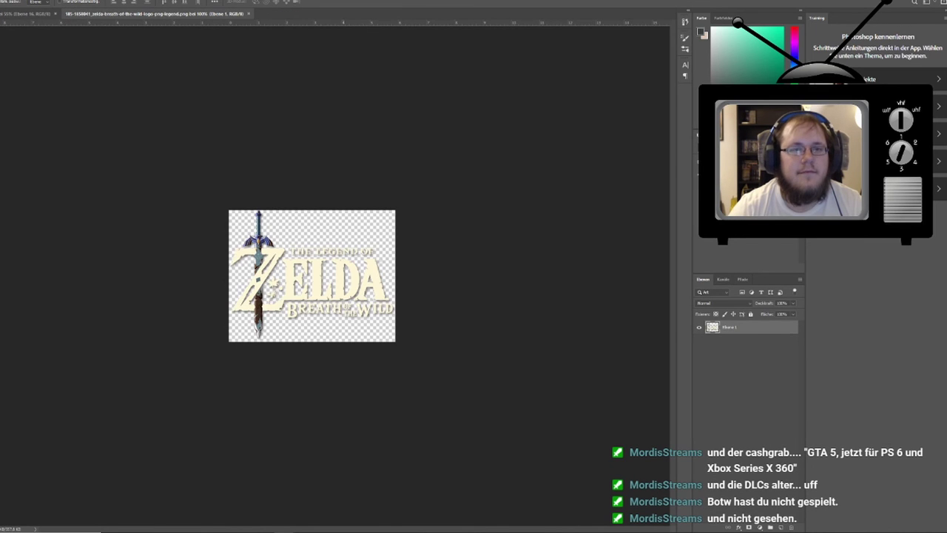
Drag the Zelda Breath of the Wild logo into the tier list and shift it slightly right.
mouse_move(312, 276)
mouse_down()
mouse_move(30, 14)
mouse_move(283, 247)
mouse_up()
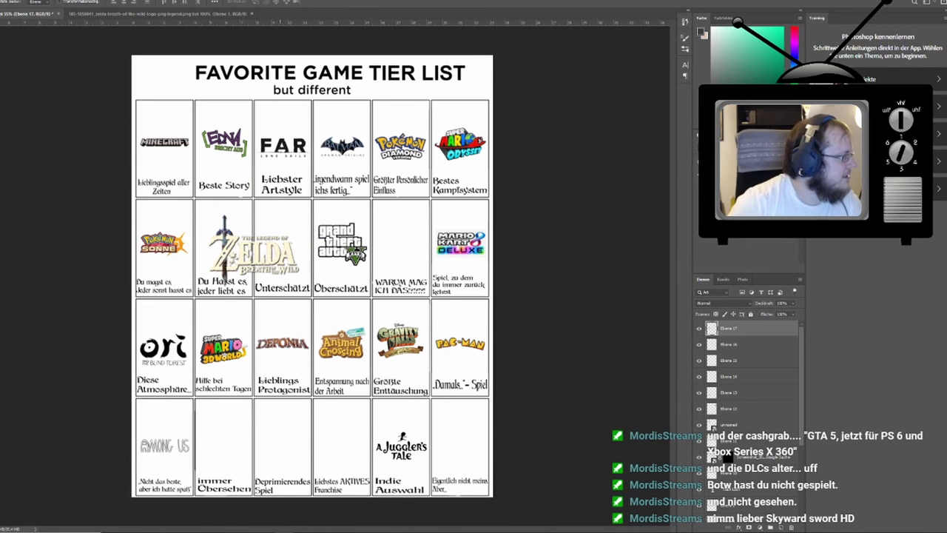
drag(283, 246, 292, 246)
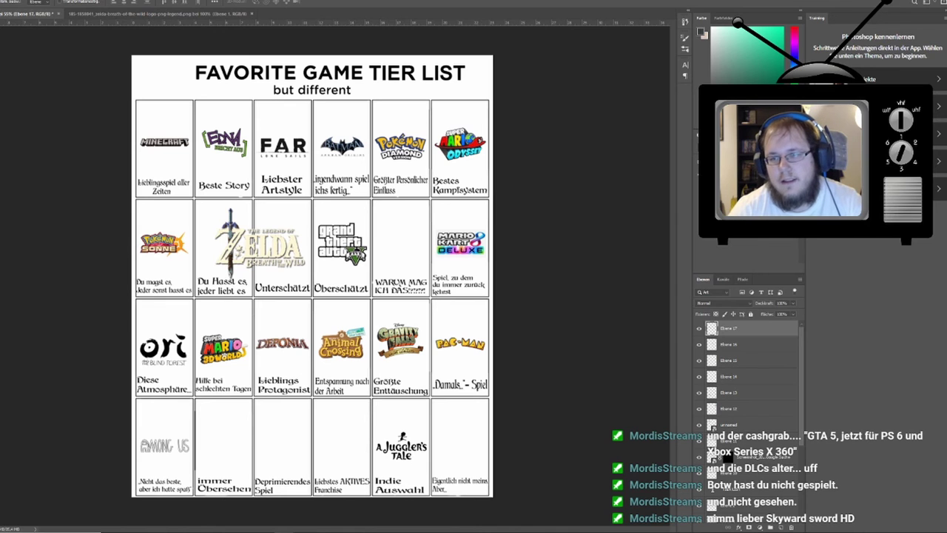
Add a black Schein nach außen (outer glow) style to the Ebene 17 Zelda layer.
double_click(762, 328)
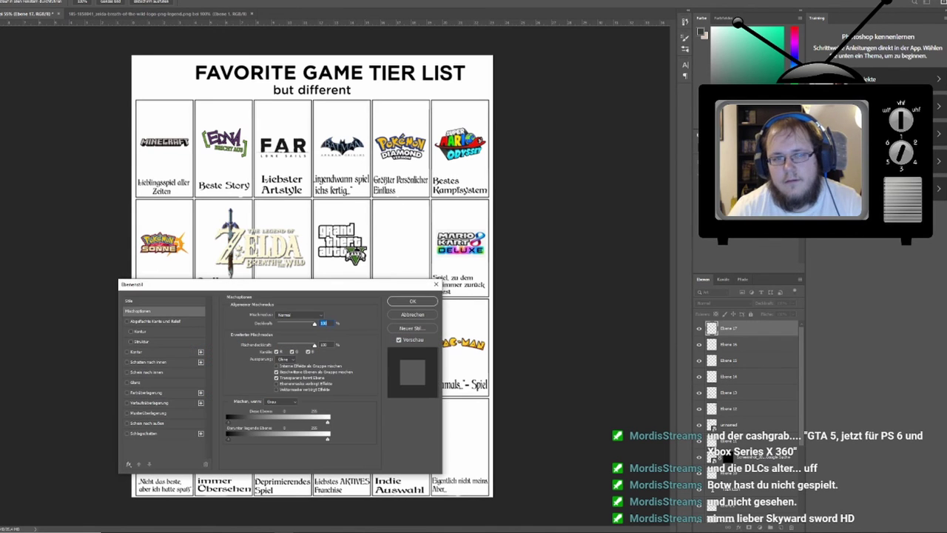
click(127, 422)
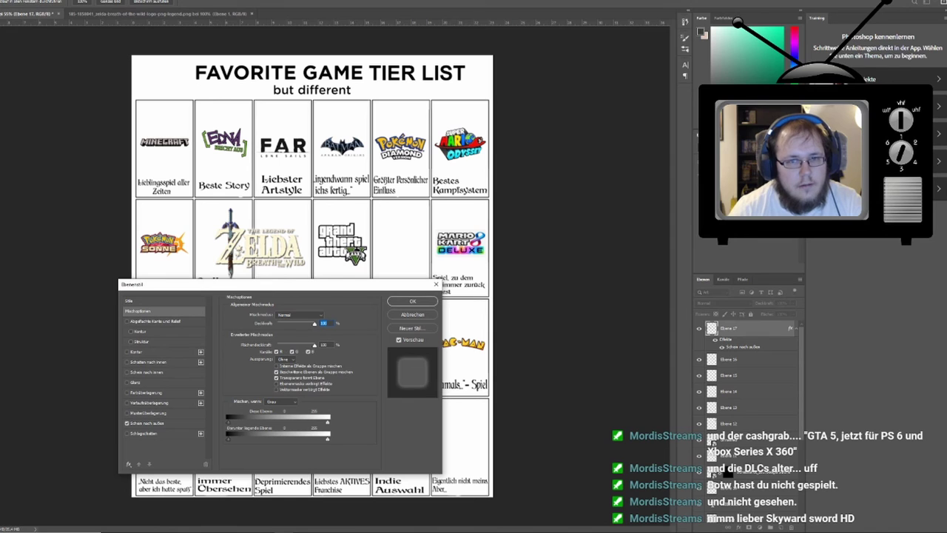
click(147, 422)
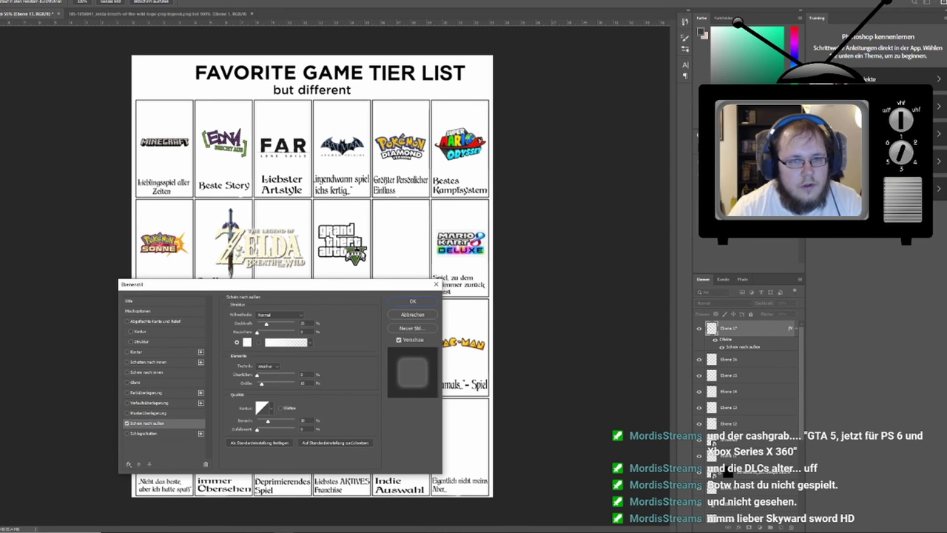
click(247, 342)
click(430, 430)
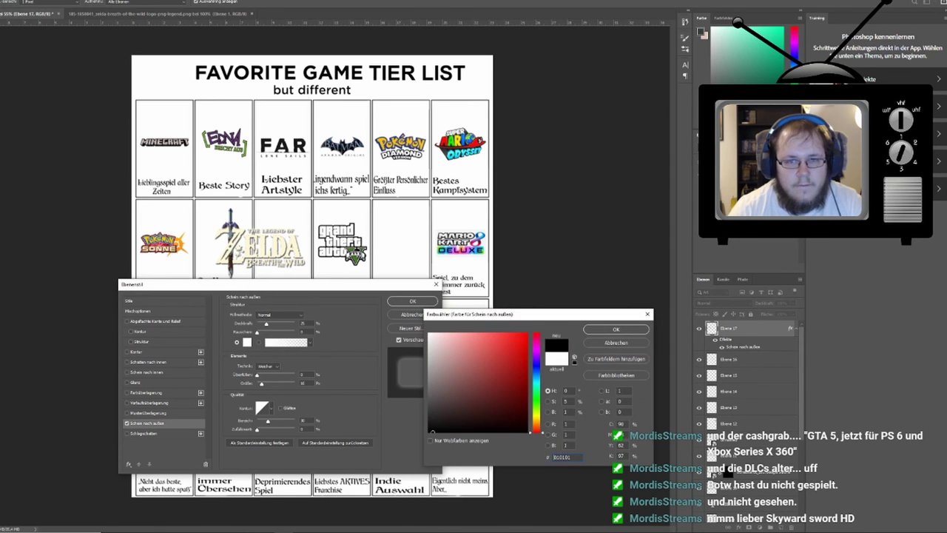
key(Tab)
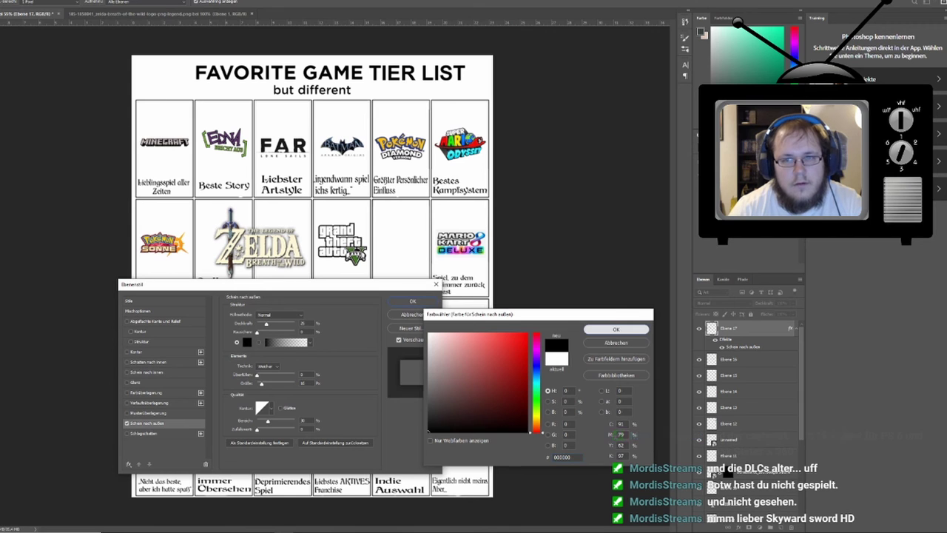
click(616, 328)
click(436, 284)
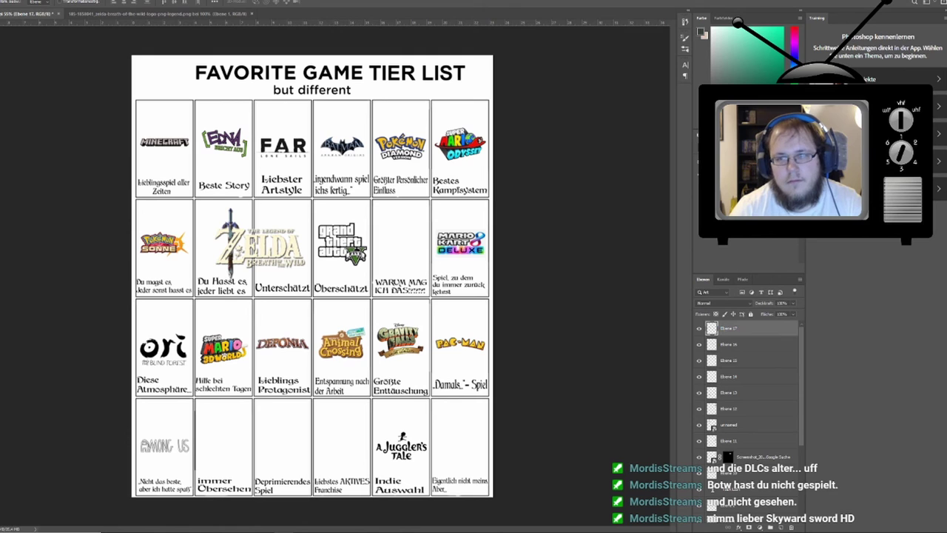
Reopen the layer style and set the outer glow colour to 000000.
double_click(762, 328)
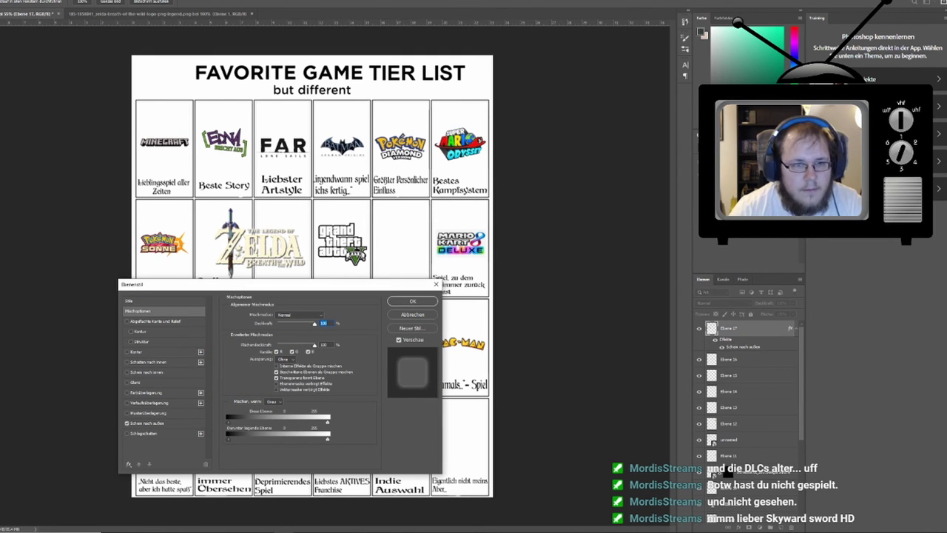
click(147, 423)
click(246, 342)
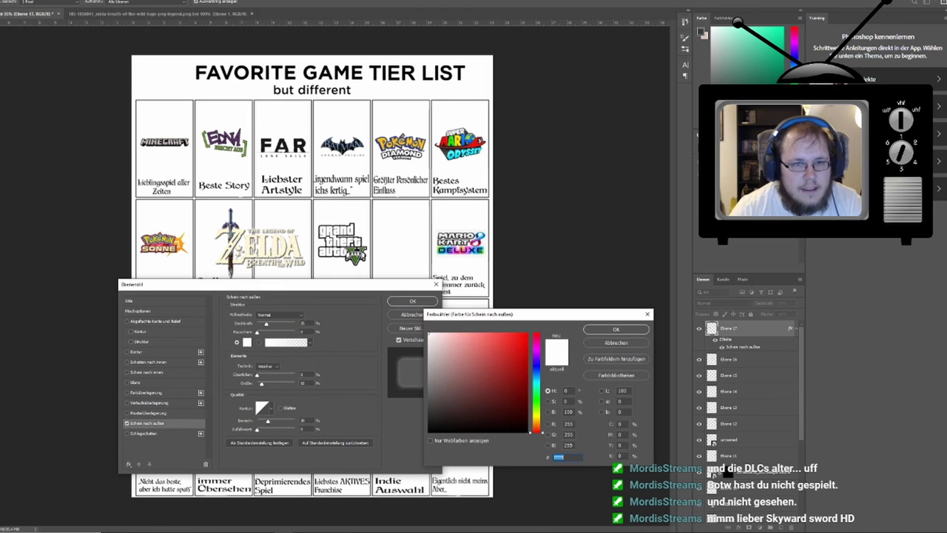
text(000000)
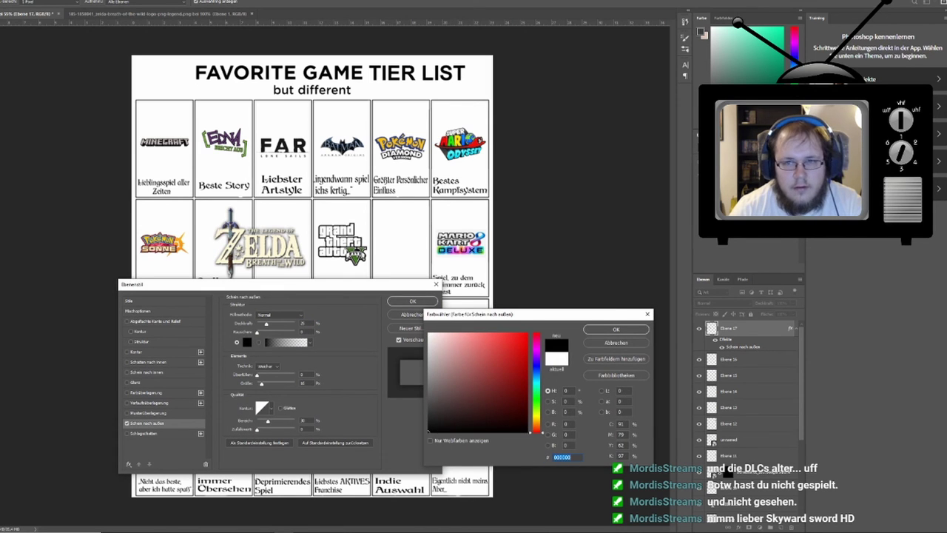
key(Return)
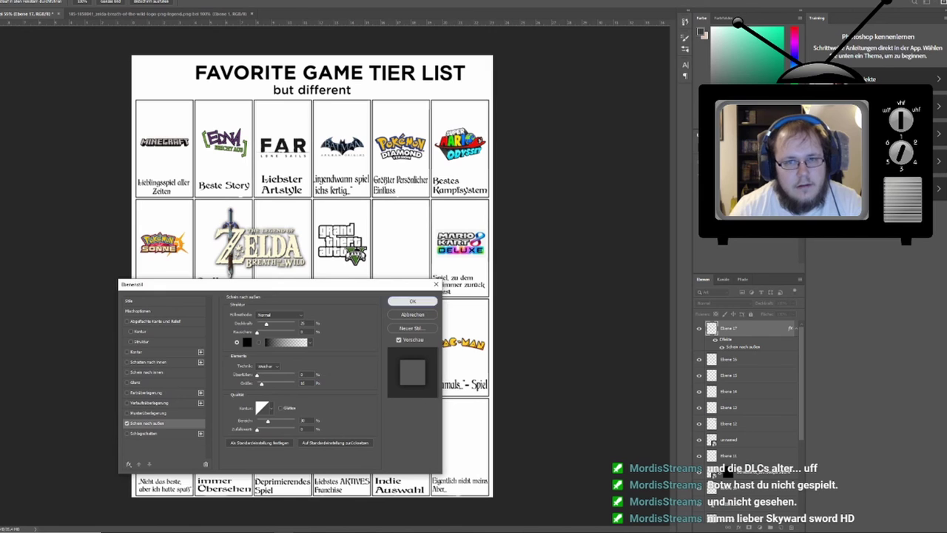
click(413, 301)
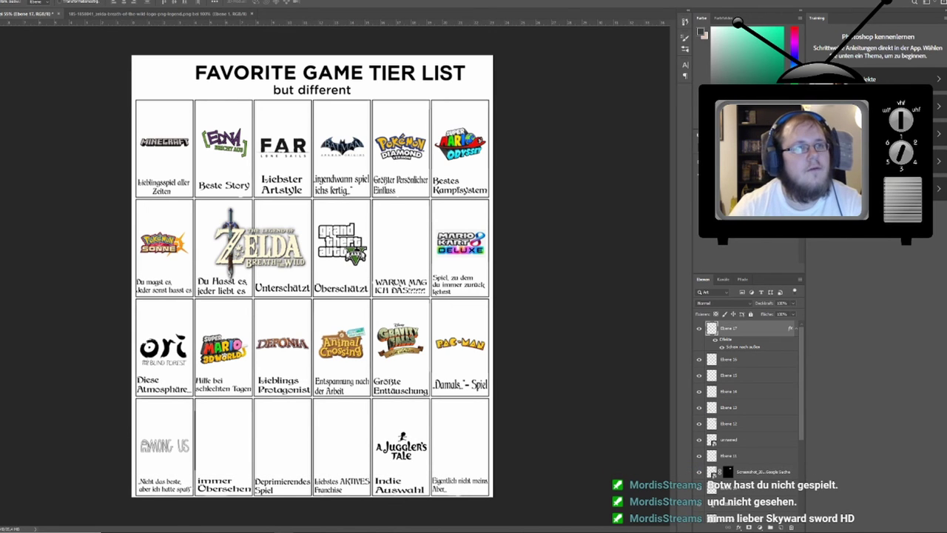
key(alt+b)
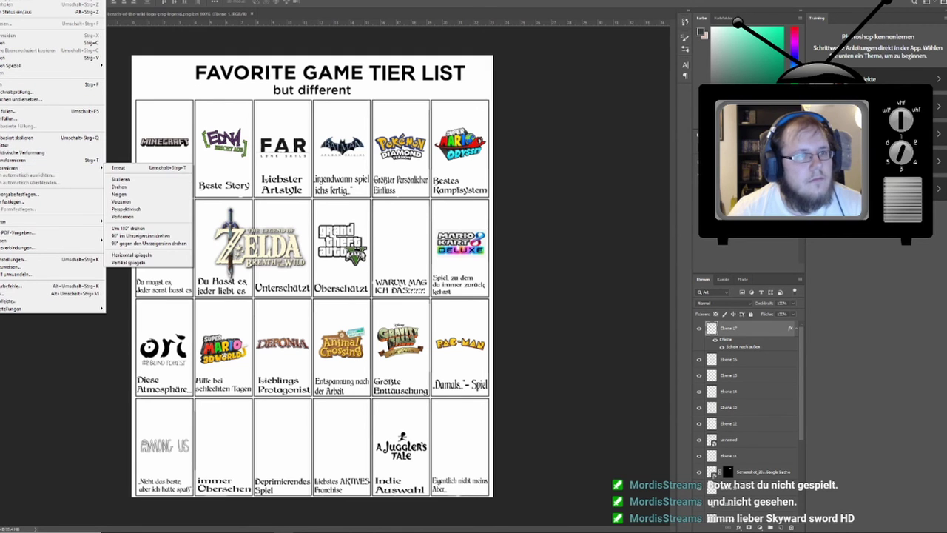
Scale the Zelda logo down to fit the 'Du Hasst es, jeder liebt es' cell and commit.
click(121, 179)
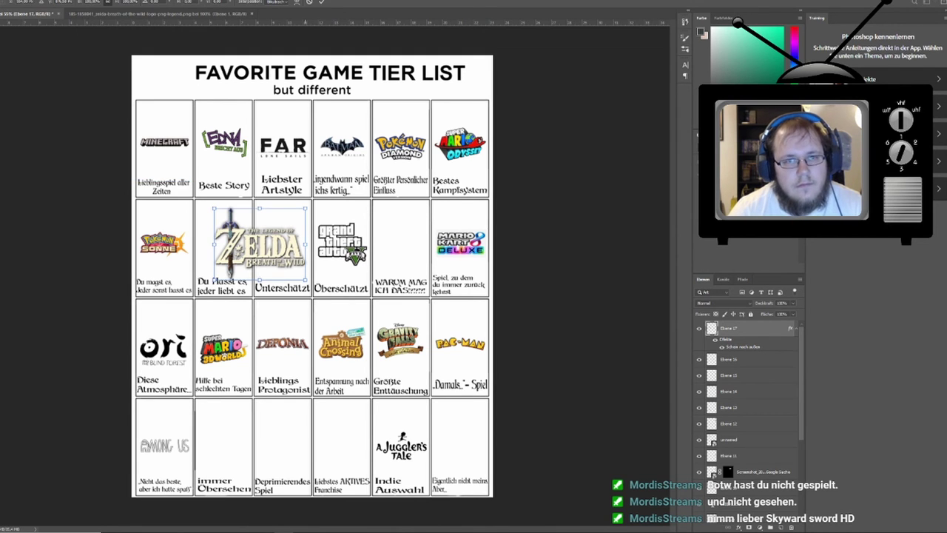
mouse_move(306, 278)
mouse_down()
mouse_move(271, 261)
mouse_move(252, 225)
mouse_up()
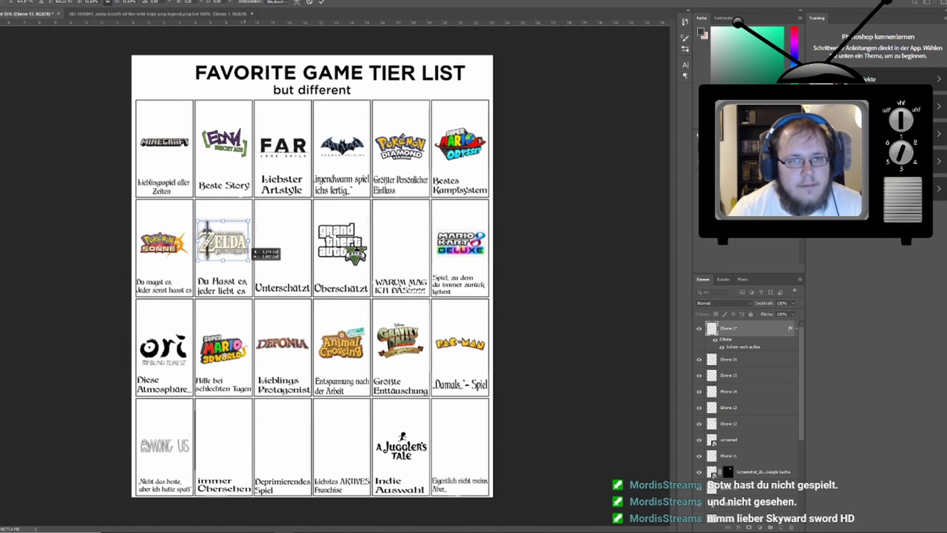
drag(254, 263, 247, 242)
click(322, 2)
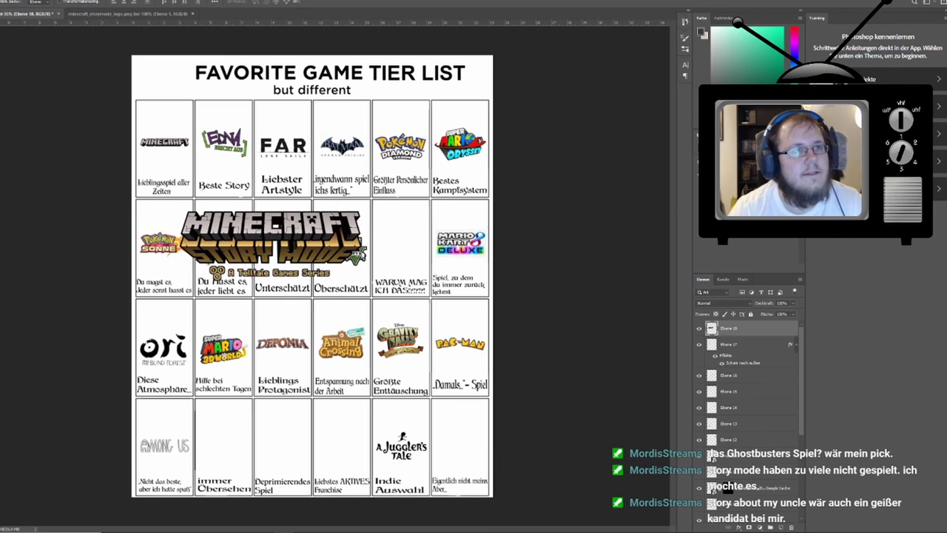
Scale the Minecraft Story Mode logo down into the Unterschätzt cell and commit it.
key(alt+b)
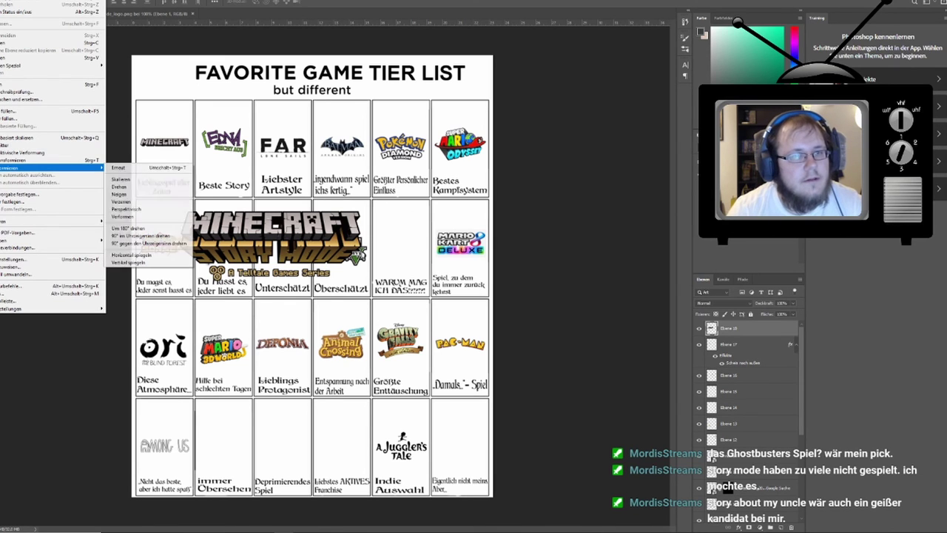
click(148, 179)
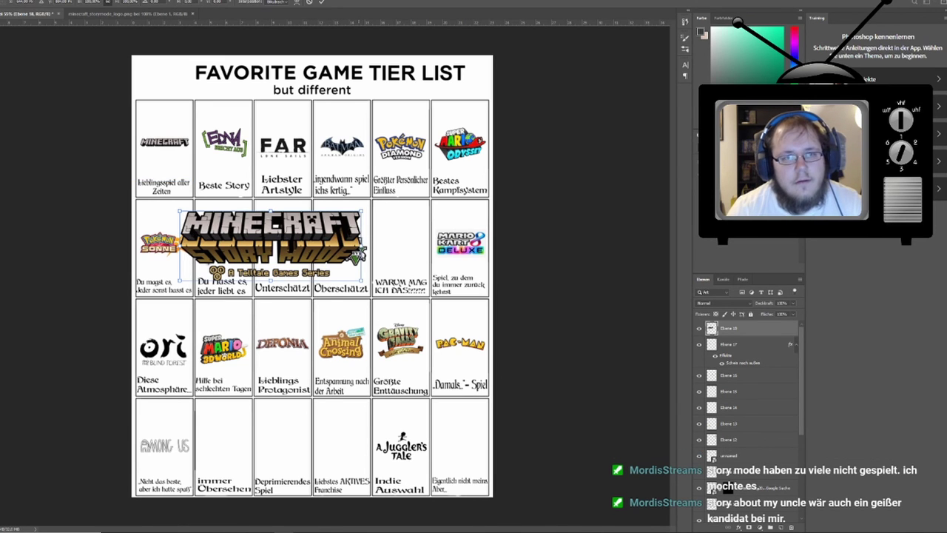
mouse_move(361, 212)
mouse_down()
mouse_move(245, 253)
mouse_move(309, 236)
mouse_up()
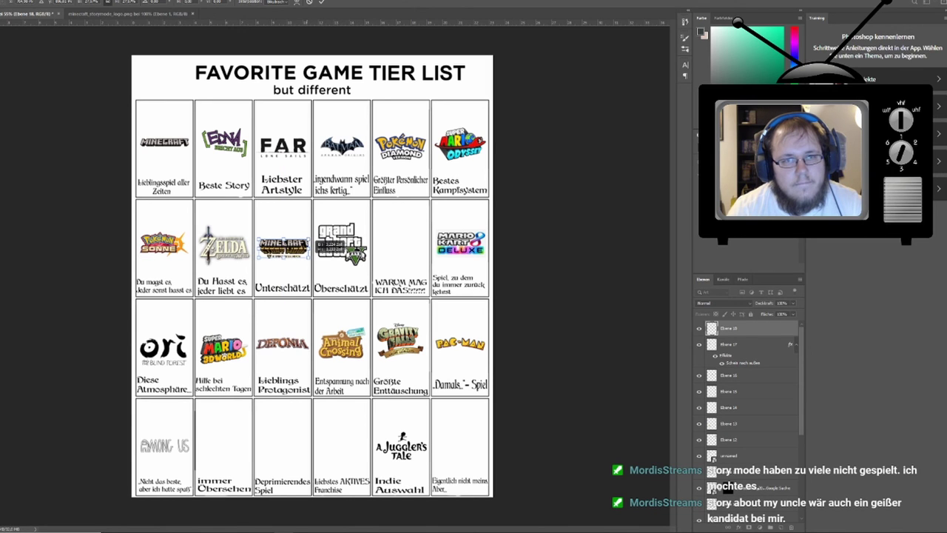
drag(310, 235, 305, 240)
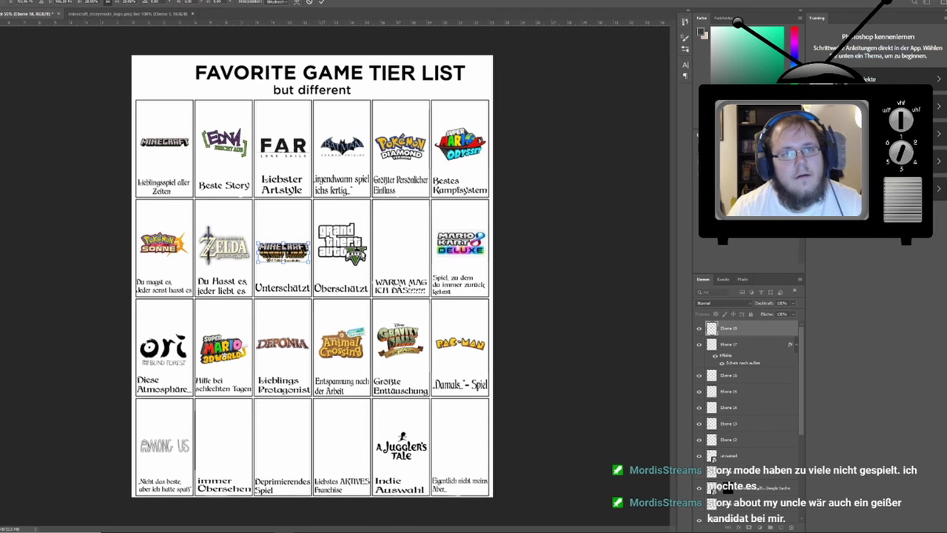
key(Return)
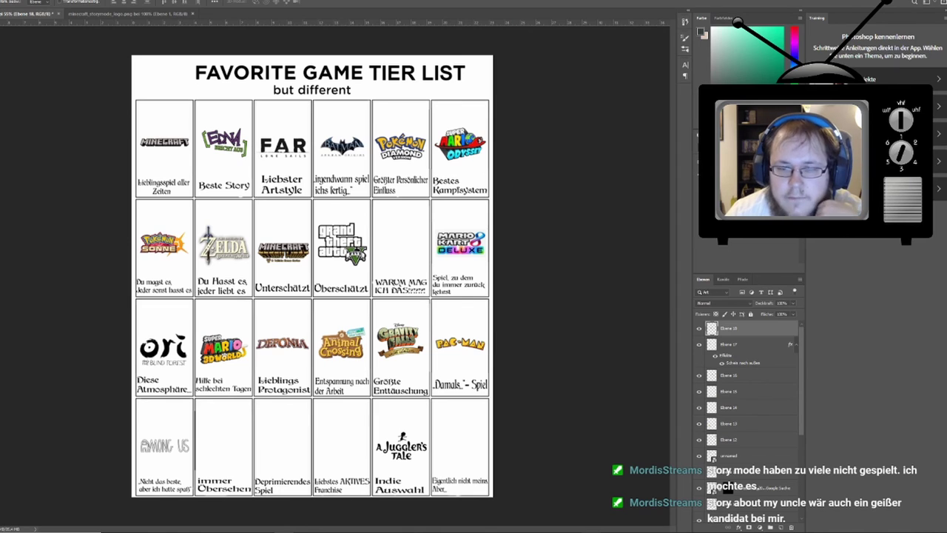
key(alt+Tab)
key(alt+Tab)
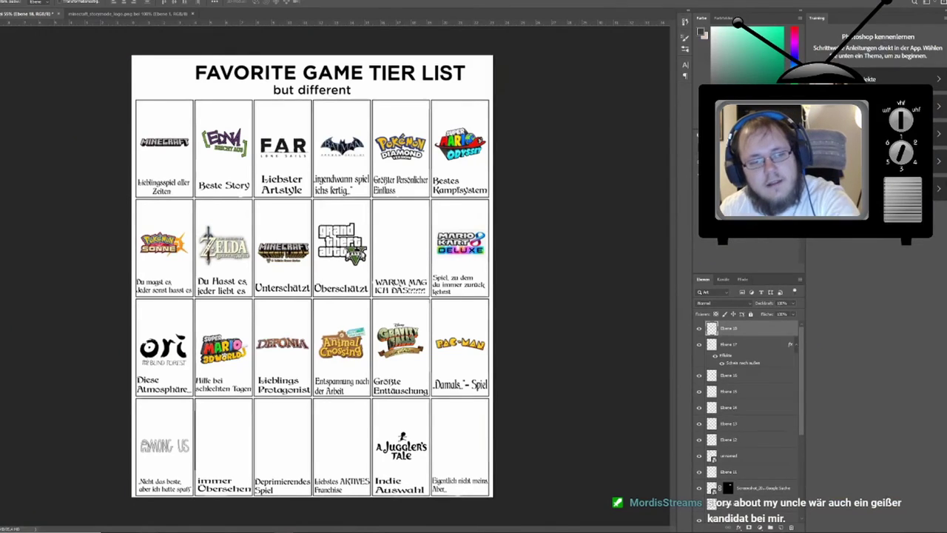
key(alt+Tab)
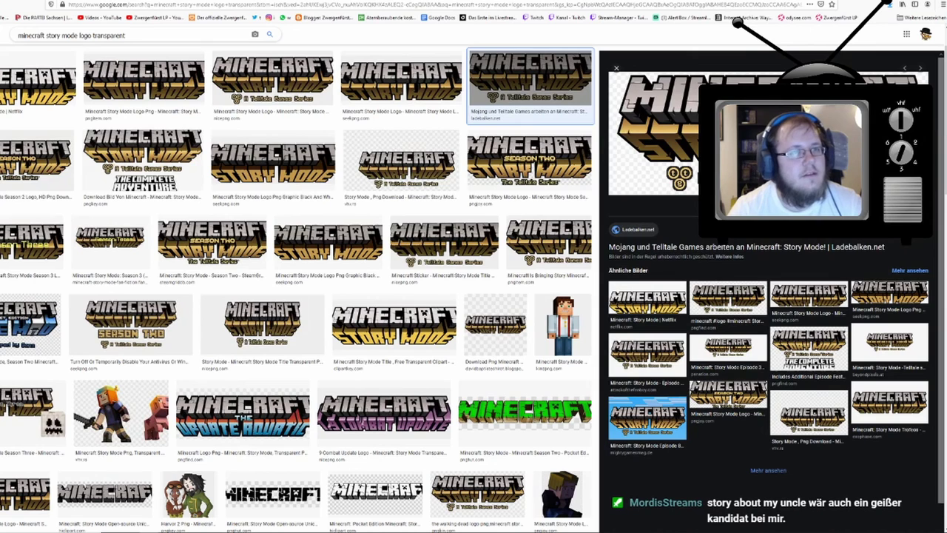
Select the Google search query, return to Photoshop, and open File Explorer.
drag(18, 35, 126, 36)
key(alt+Tab)
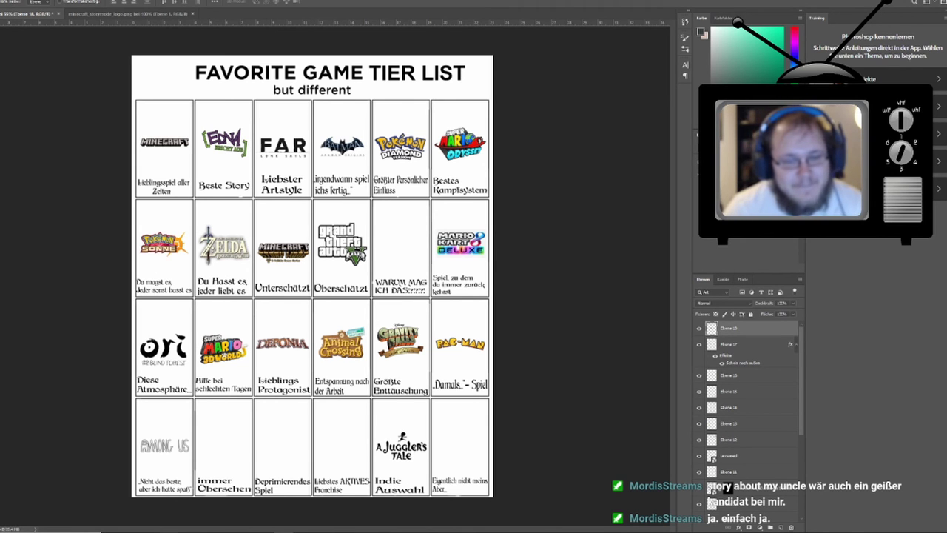
key(super+e)
Open the There's Poop in My Soup logo file and drag it onto the tier-list canvas.
click(148, 376)
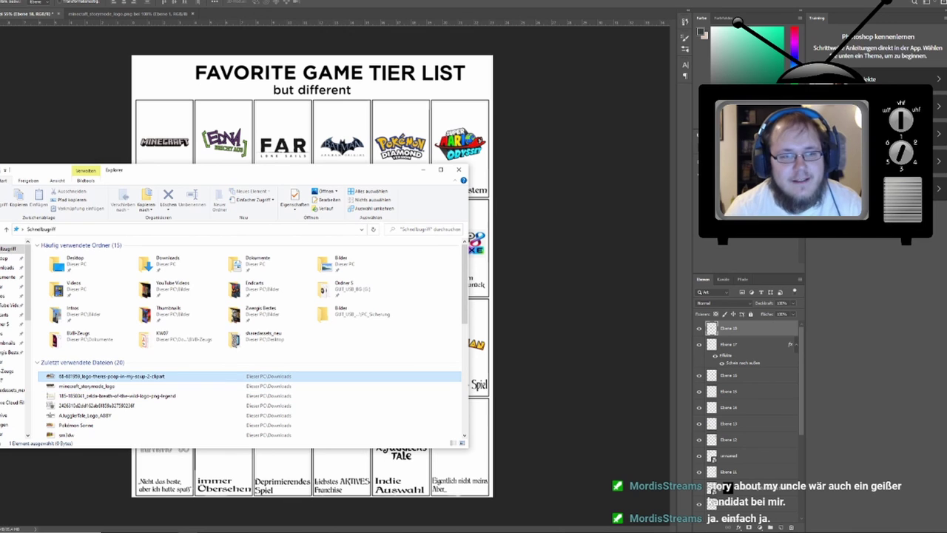
key(Return)
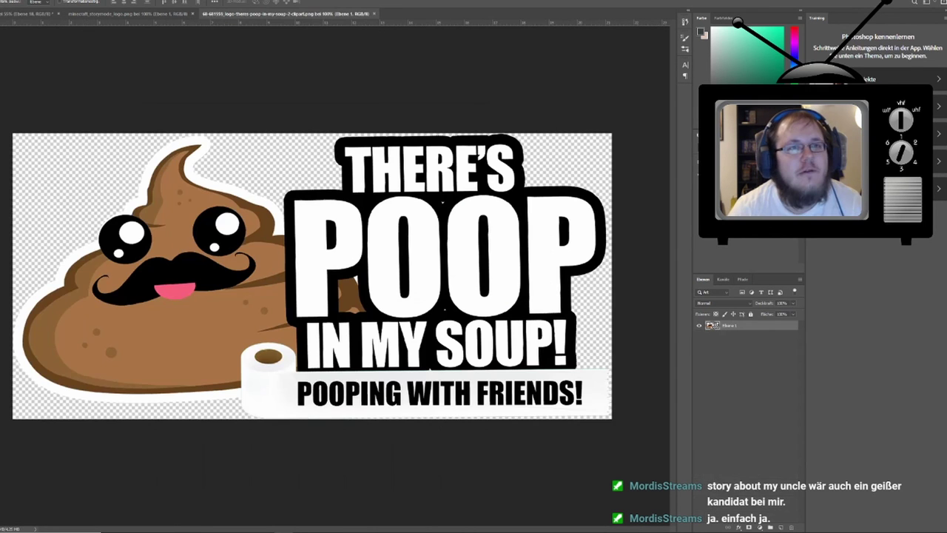
drag(367, 178, 23, 4)
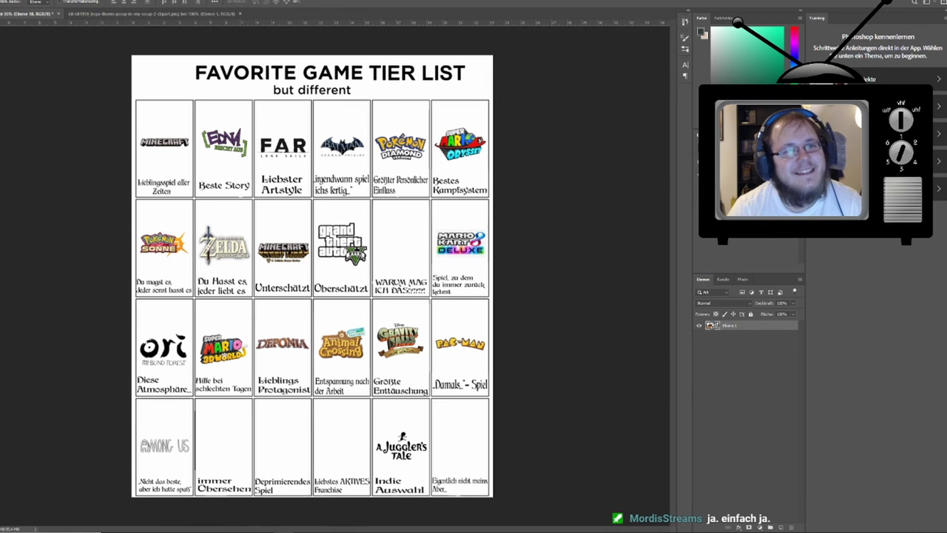
drag(22, 6, 314, 263)
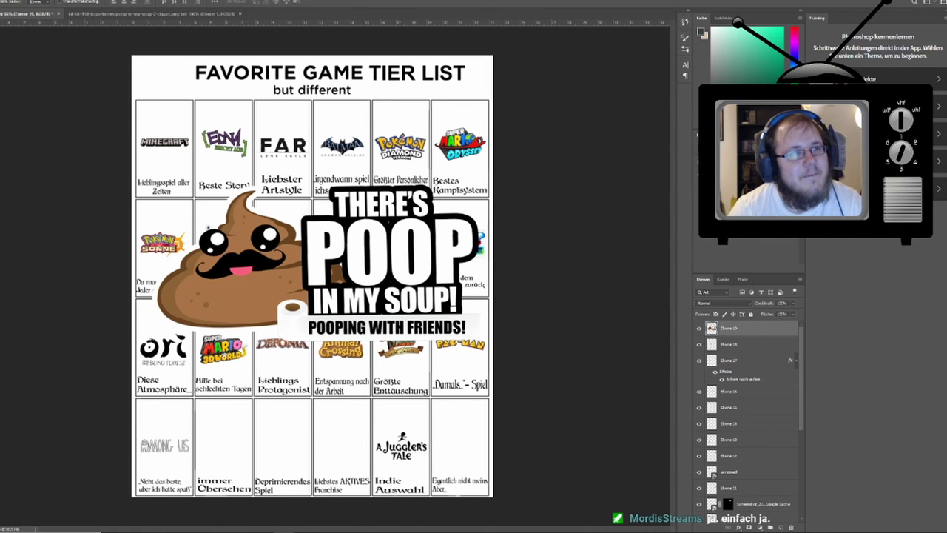
Free-transform the soup logo to shrink it and move it into its second-row cell.
click(15, 1)
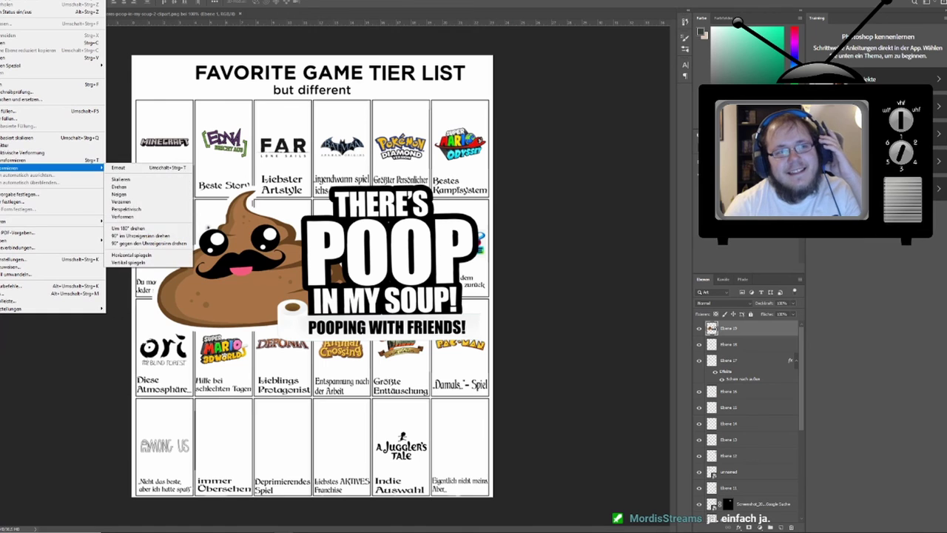
click(120, 179)
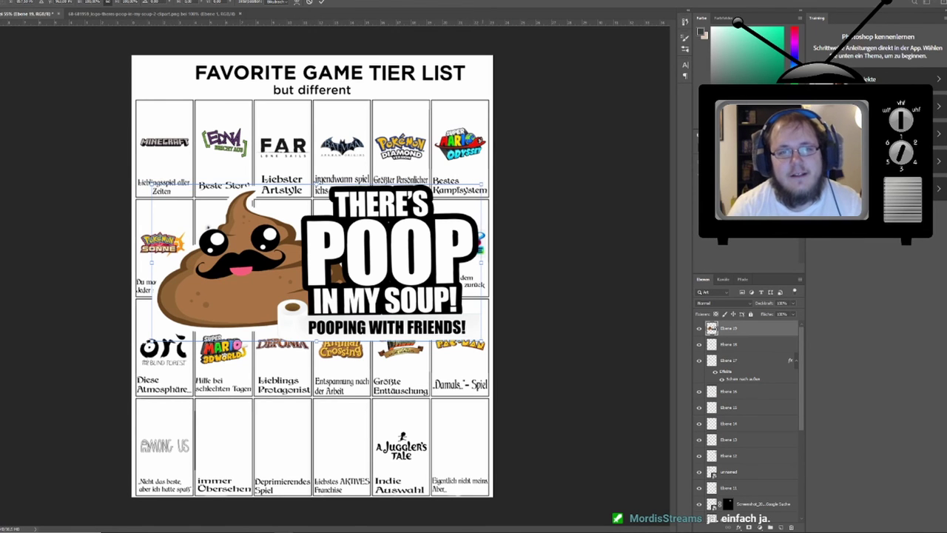
drag(485, 188, 259, 291)
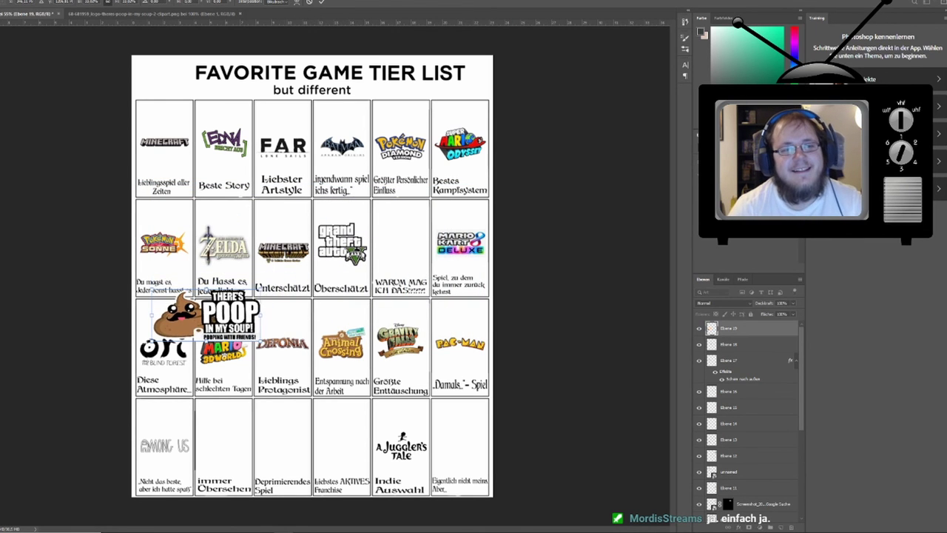
drag(205, 316, 399, 252)
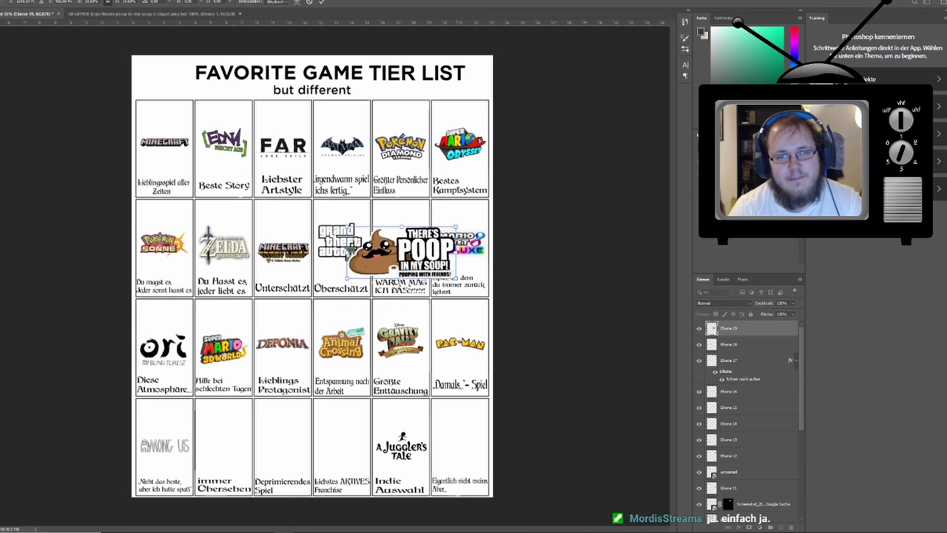
mouse_move(456, 226)
mouse_down()
mouse_move(397, 255)
mouse_move(415, 239)
mouse_up()
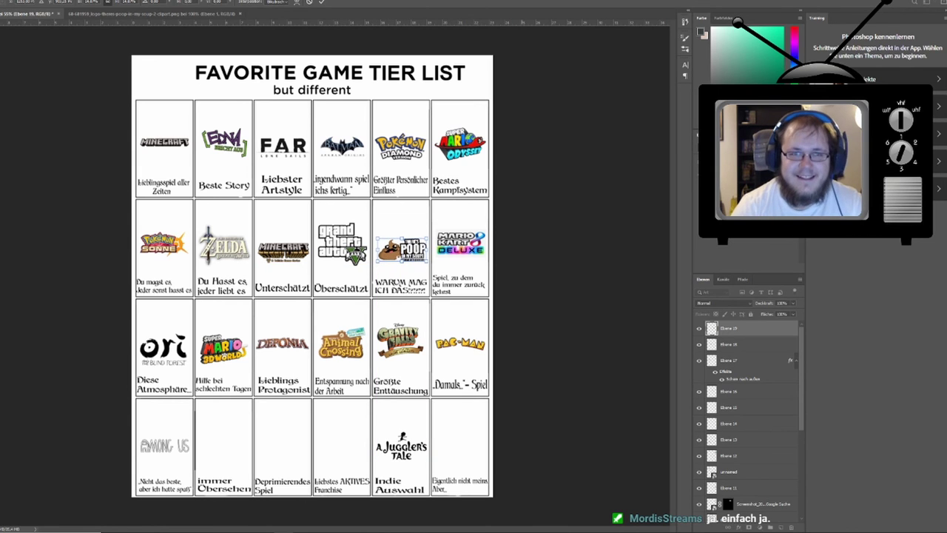
key(Return)
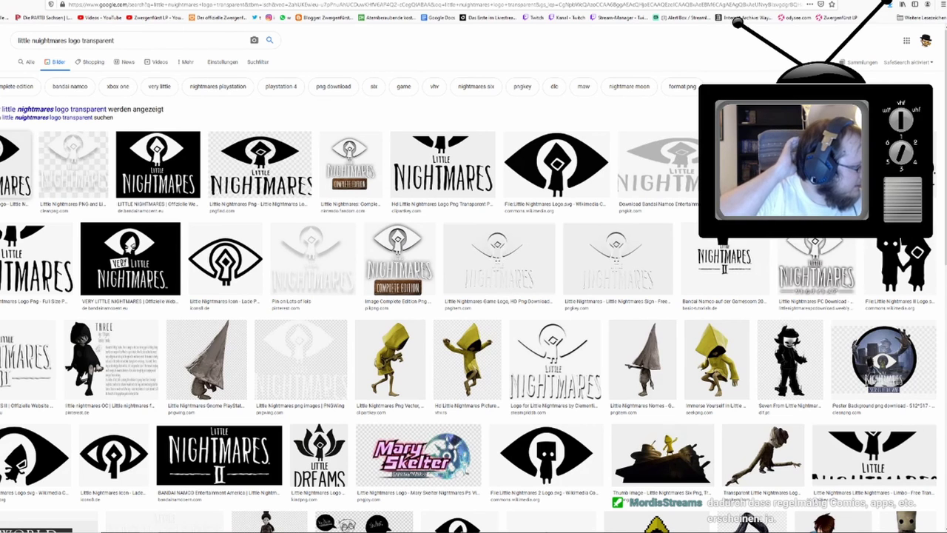
Save a transparent Little Nightmares logo from Google Images to Downloads and return to Photoshop.
click(15, 173)
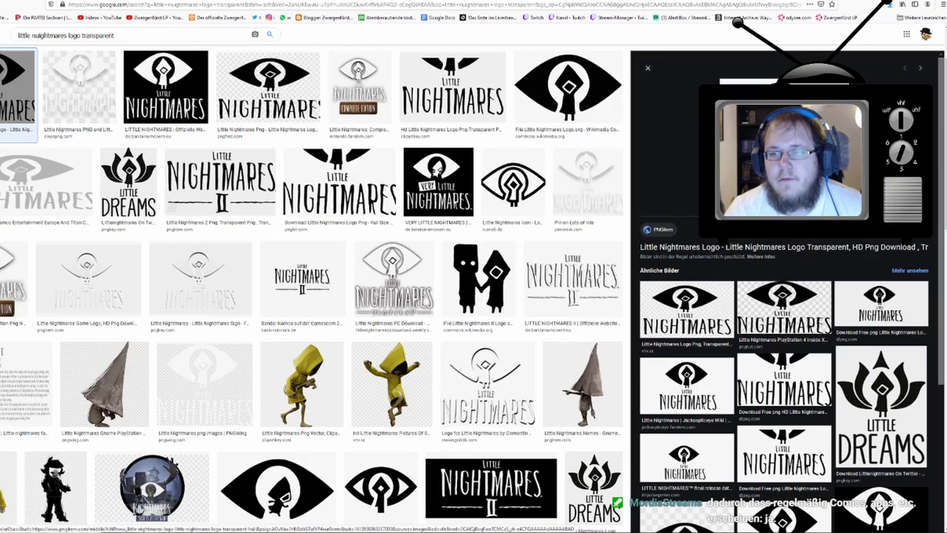
right_click(794, 238)
click(814, 245)
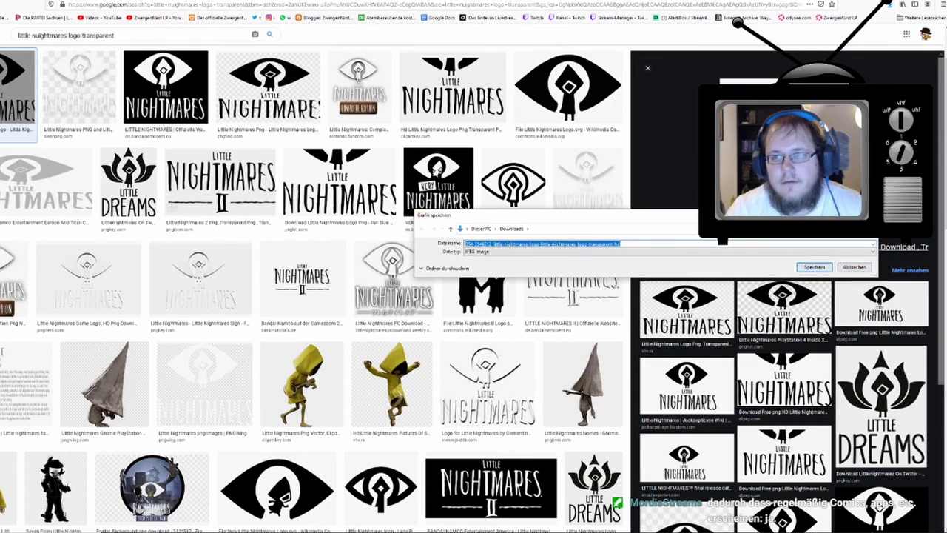
click(814, 266)
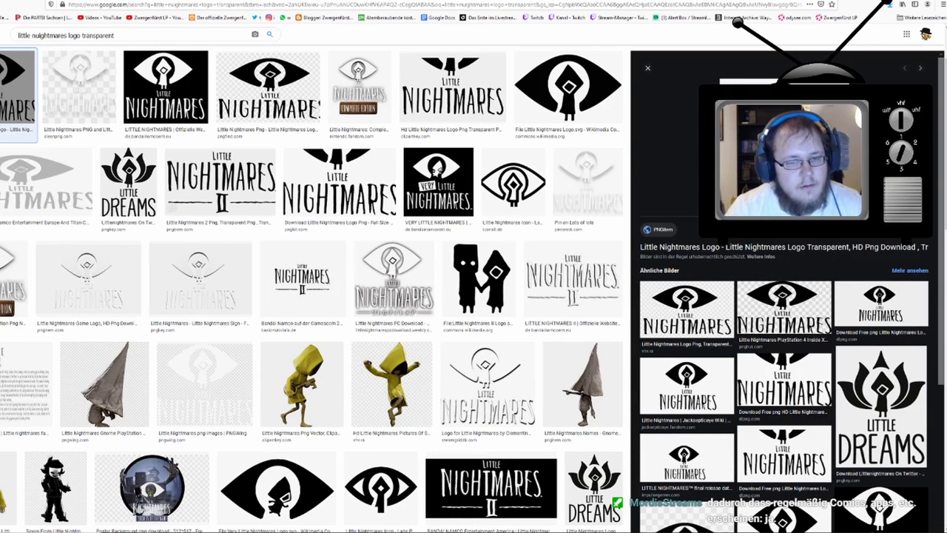
key(alt+Tab)
Open the downloaded Little Nightmares logo and copy it onto the tier list.
key(super+e)
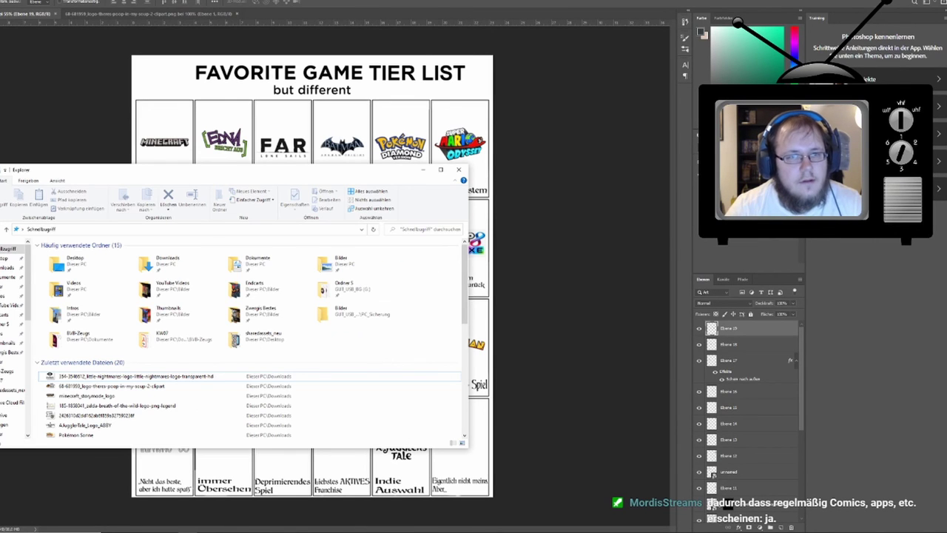
double_click(135, 376)
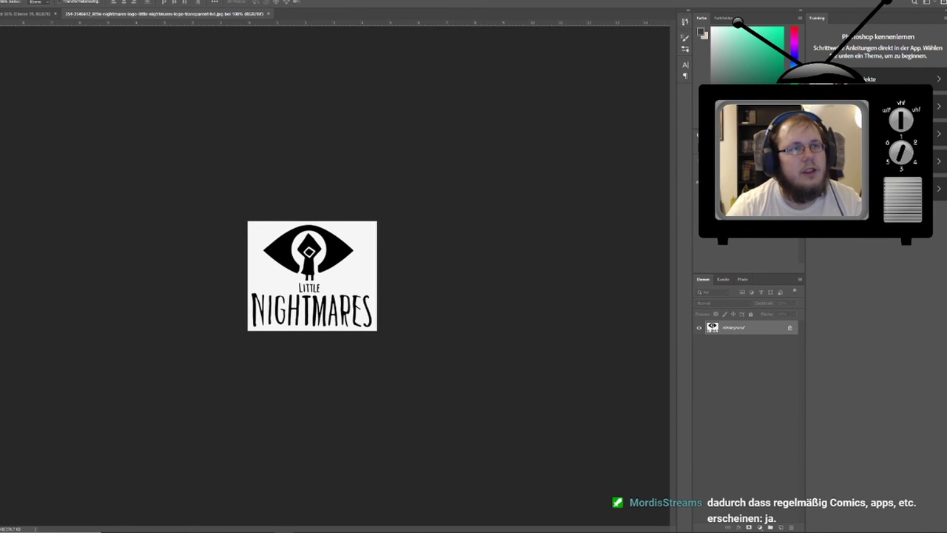
drag(29, 13, 316, 383)
Scale the Little Nightmares logo down and fit it into the 'Liebstes AKTIVES Franchise' cell.
click(16, 3)
mouse_move(22, 160)
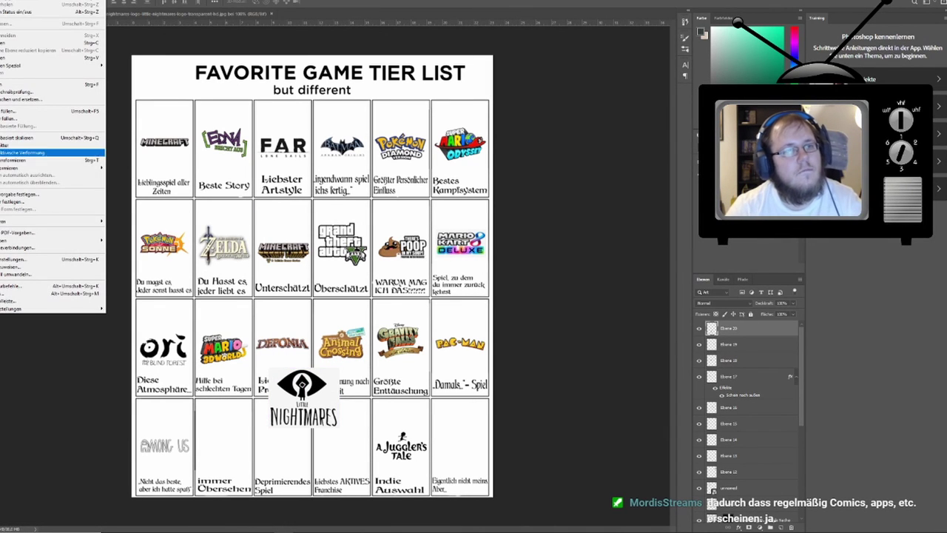
click(121, 179)
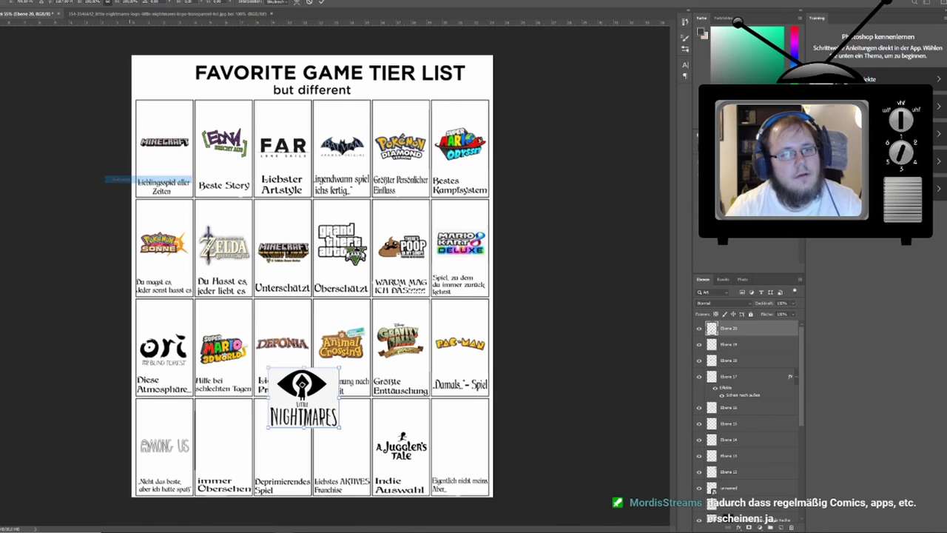
drag(339, 428, 335, 423)
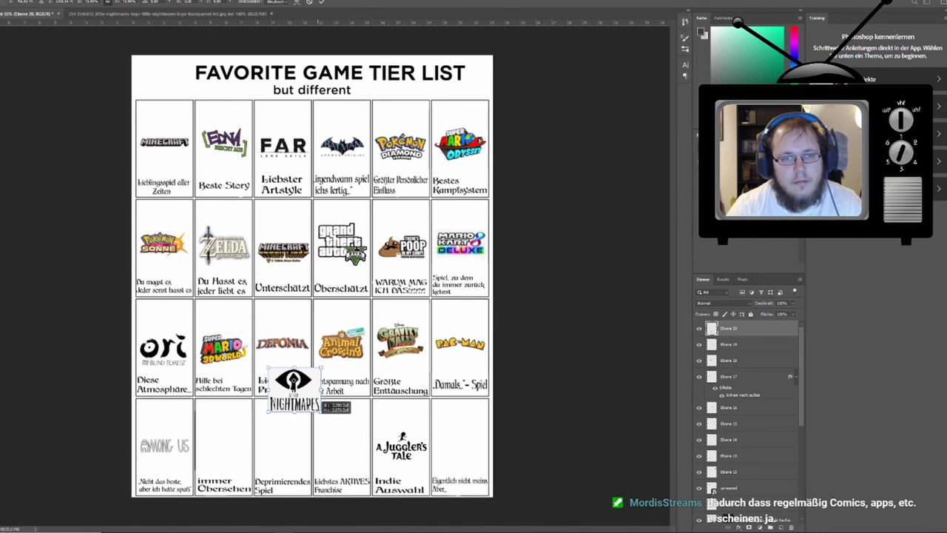
drag(309, 378, 360, 438)
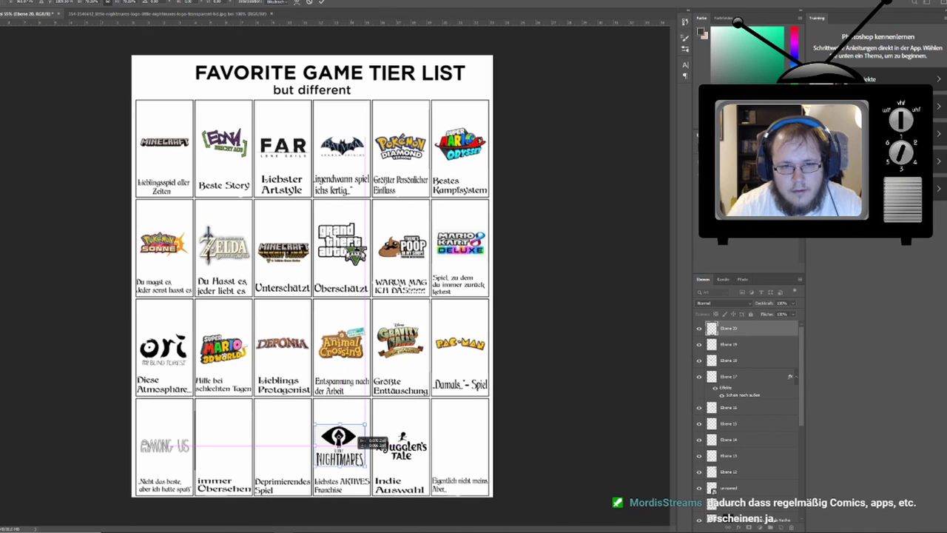
drag(360, 438, 350, 430)
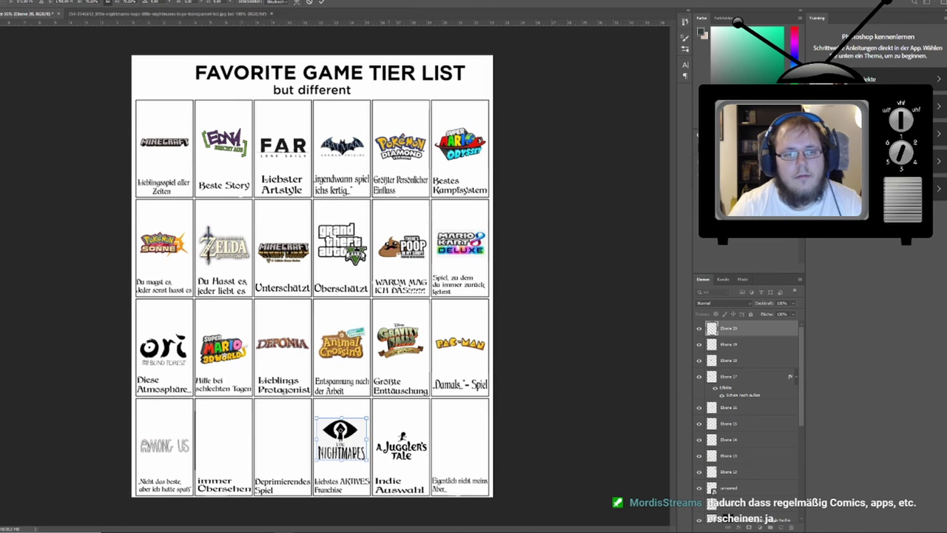
key(Right)
key(Right)
key(Right)
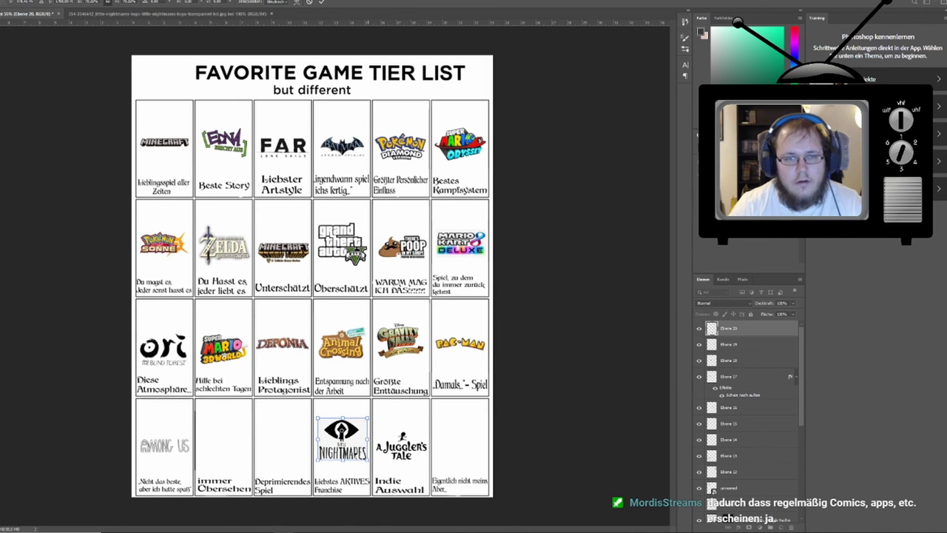
key(Left)
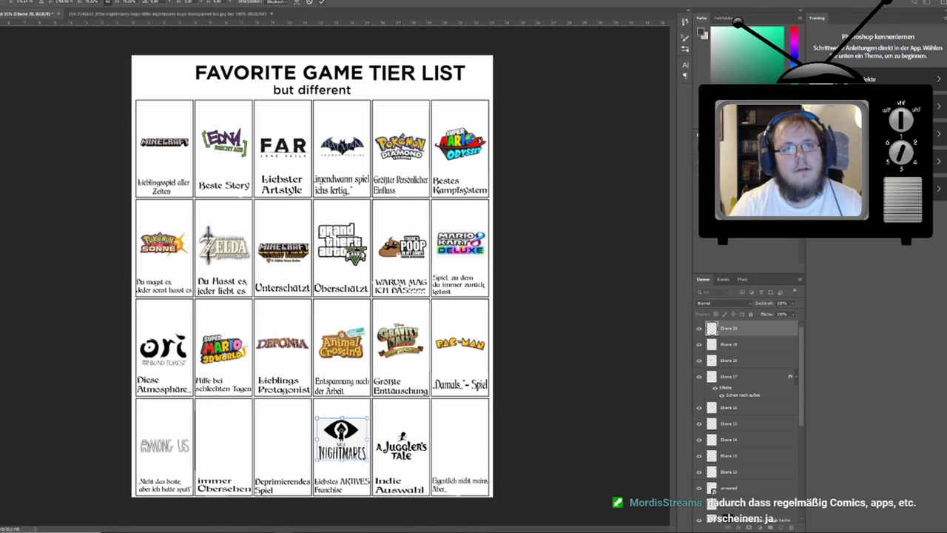
key(Return)
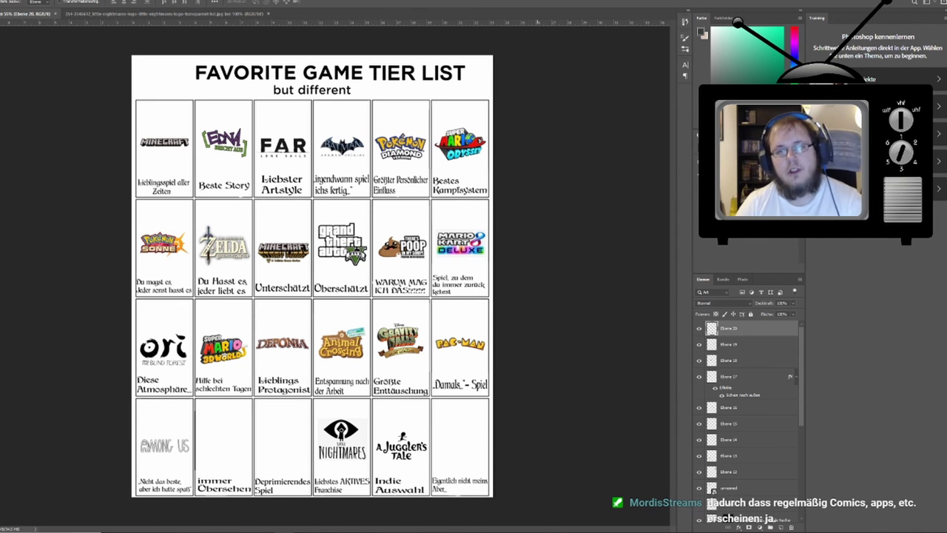
key(alt+Tab)
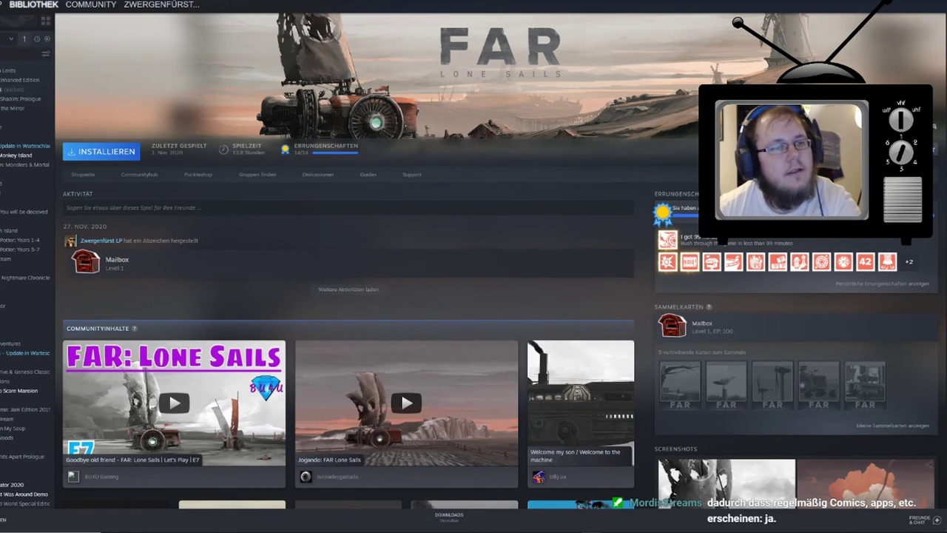
key(alt+Tab)
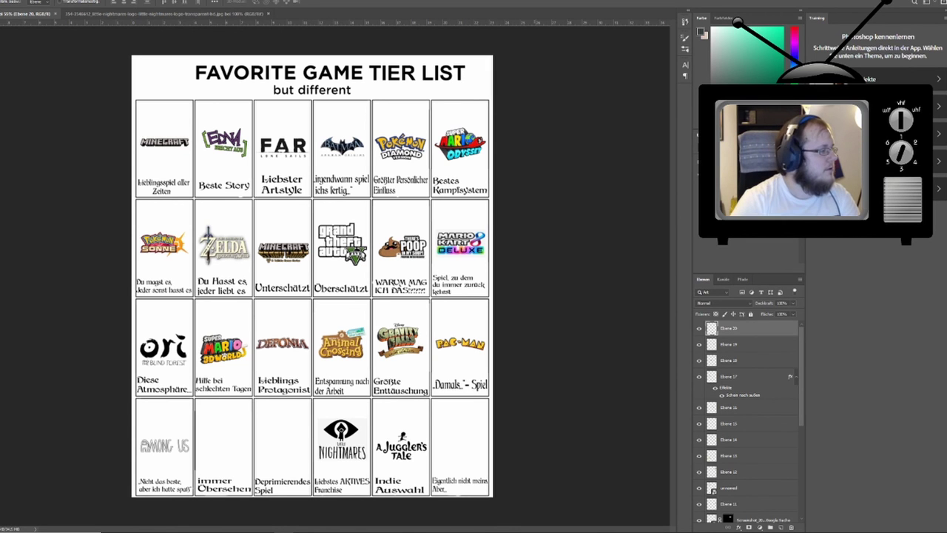
Switch to Steam to look up Papers, Please in the game library.
key(alt+Tab)
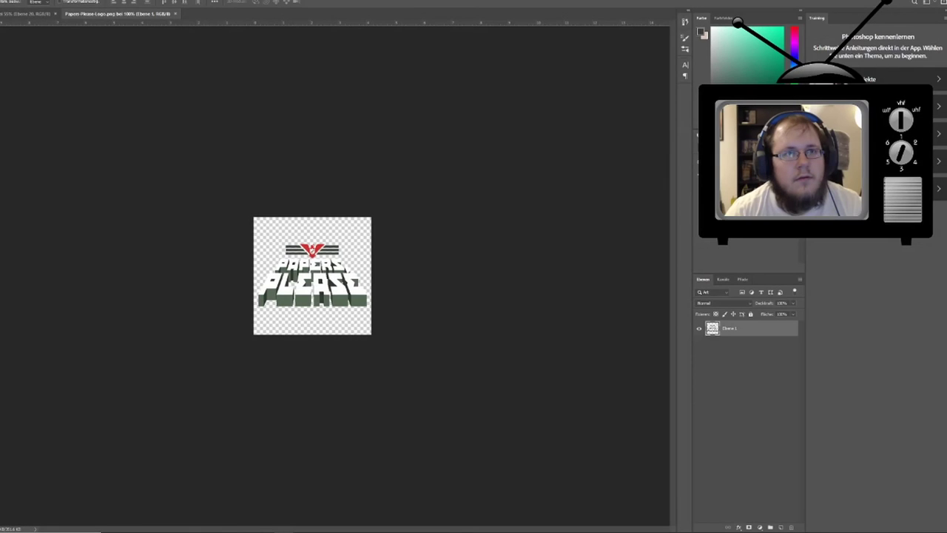
Cut the whole Papers, Please logo and paste it into the tier list, nudging it down-right.
key(ctrl+Tab)
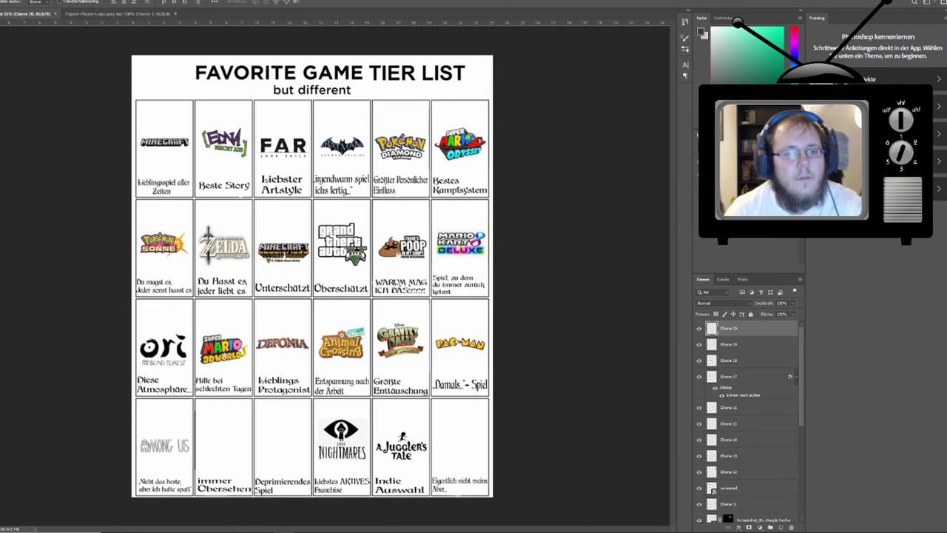
key(ctrl+Tab)
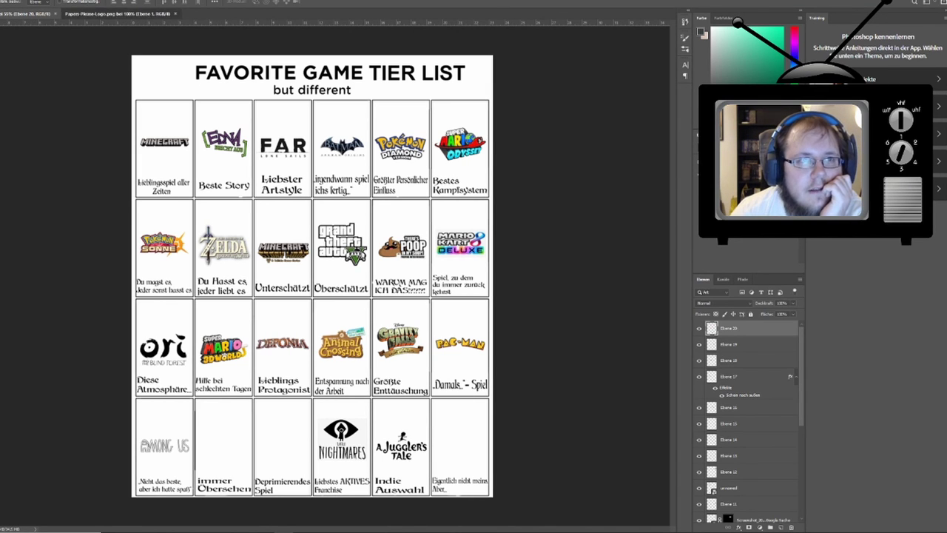
key(ctrl+a)
key(ctrl+x)
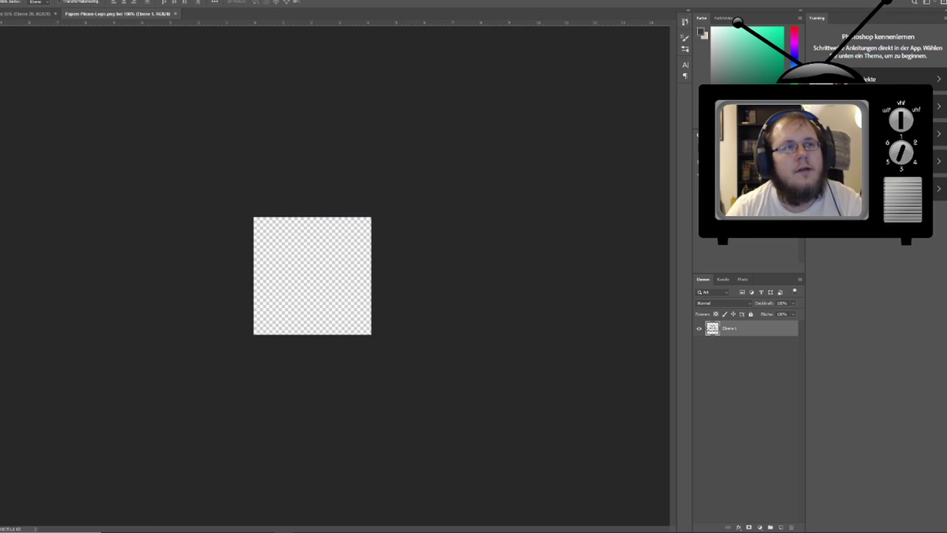
key(ctrl+Tab)
key(ctrl+v)
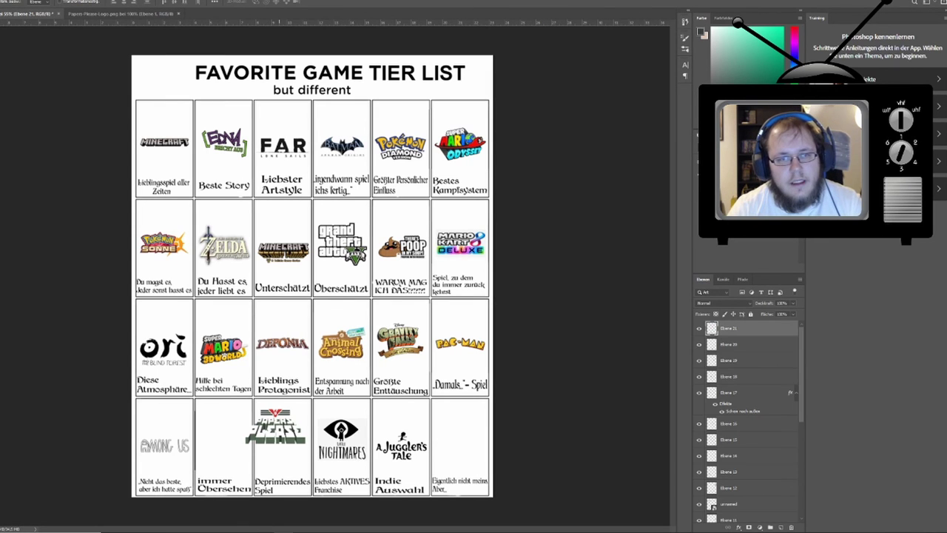
key(shift+Down)
key(shift+Right)
key(shift+Down)
key(shift+Right)
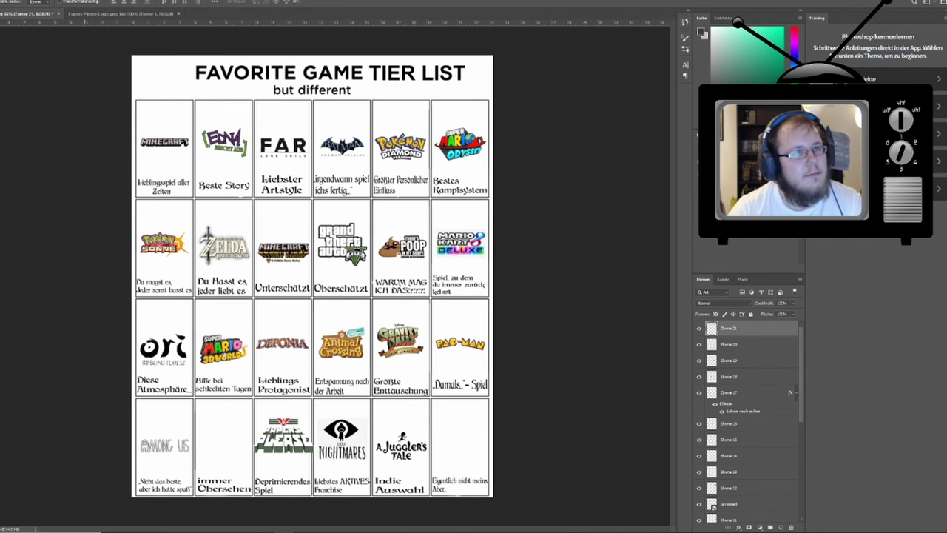
Scale the Papers, Please logo down to fit above the 'Deprimierendes Spiel' caption.
key(alt+b)
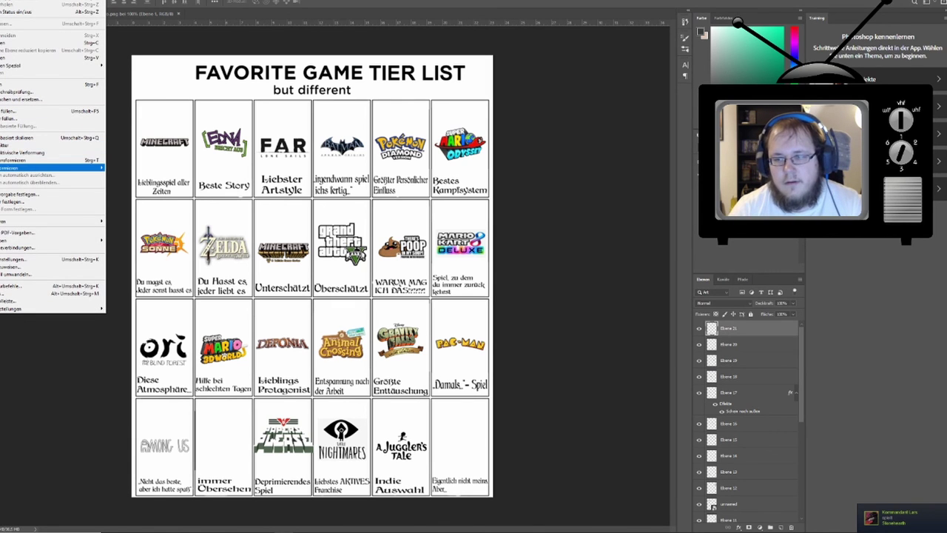
key(Down)
key(Right)
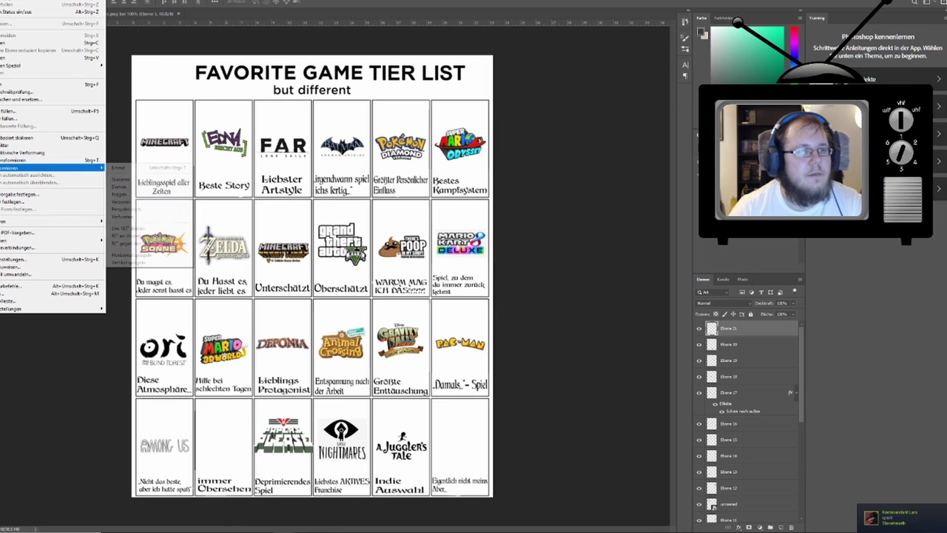
key(Down)
key(Up)
key(Return)
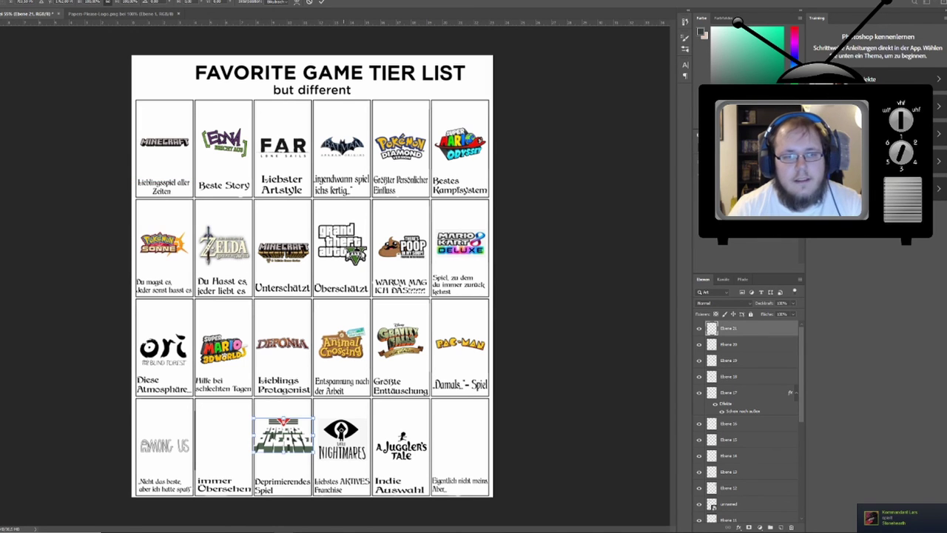
drag(313, 417, 300, 425)
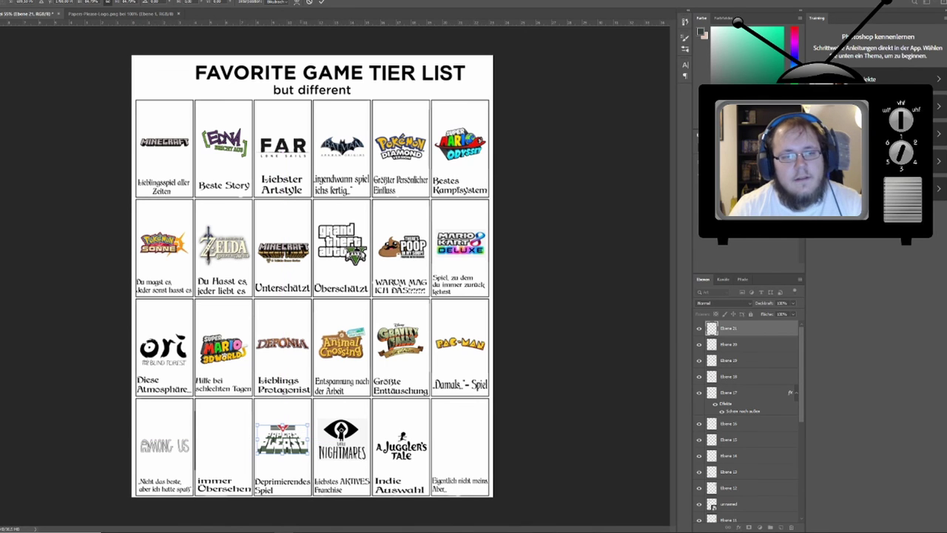
key(Return)
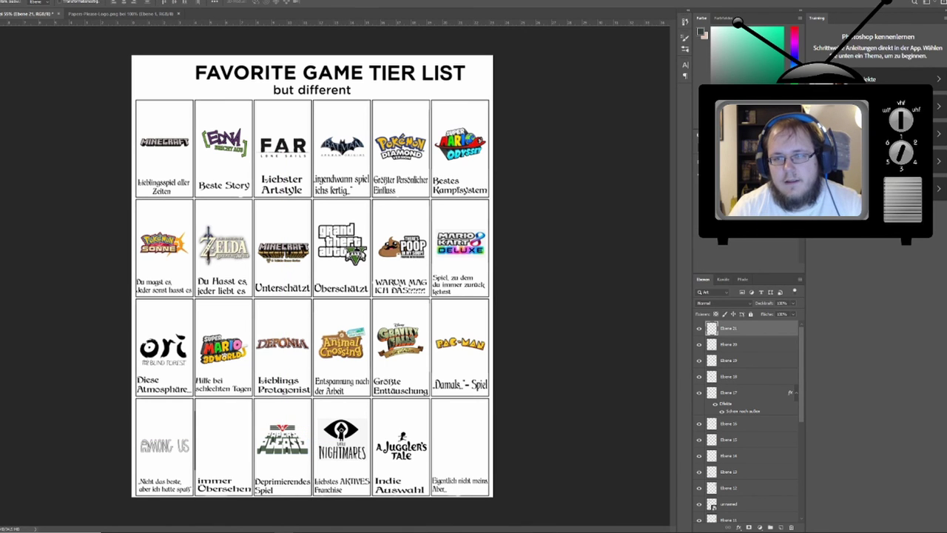
Give the Papers, Please logo layer an Outer Glow (Schein nach außen) style.
double_click(769, 328)
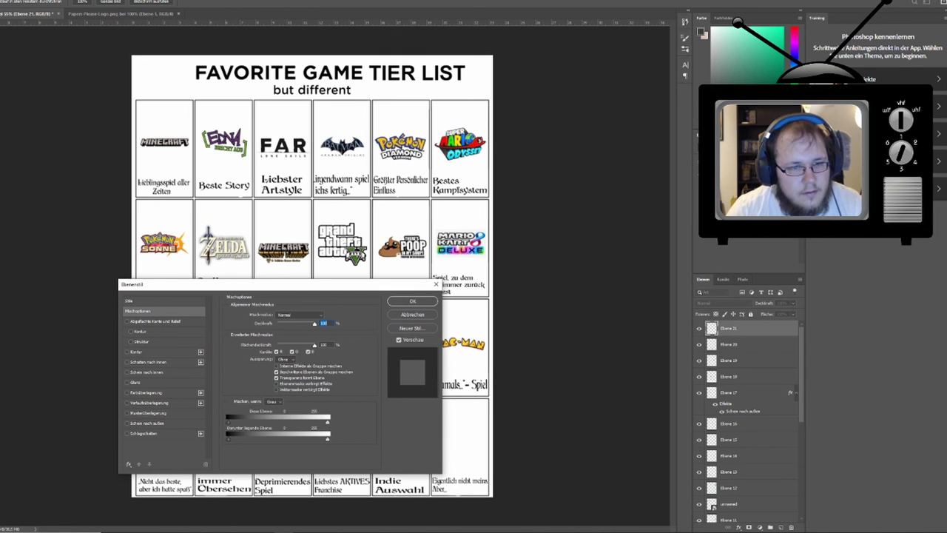
click(127, 423)
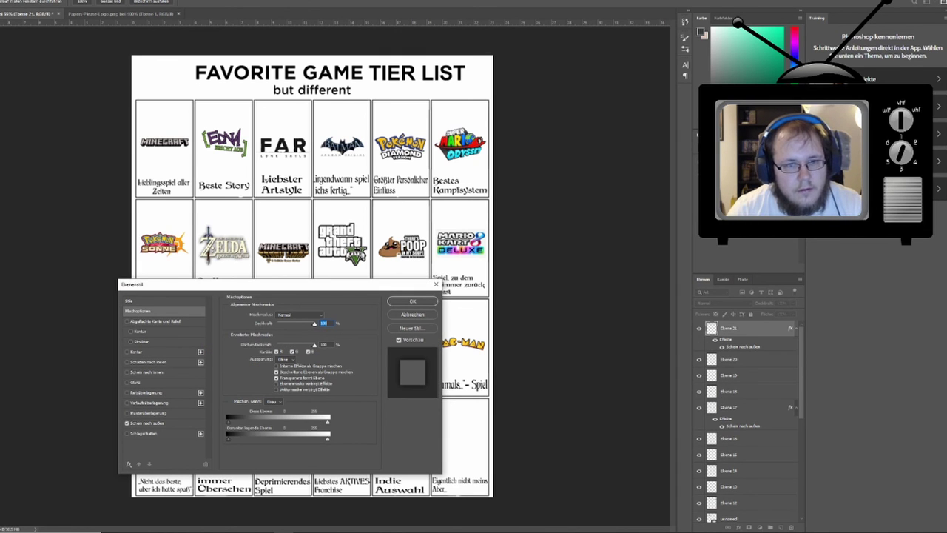
click(148, 423)
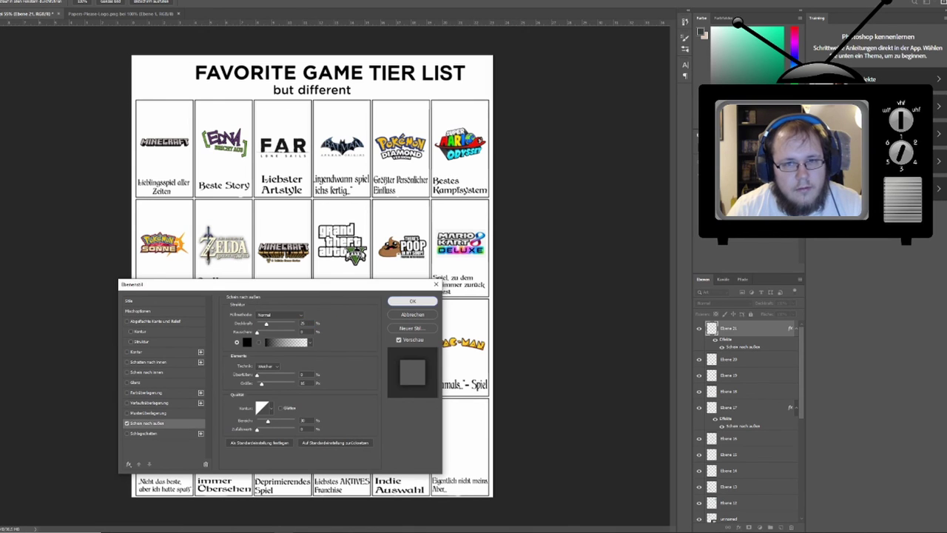
click(413, 301)
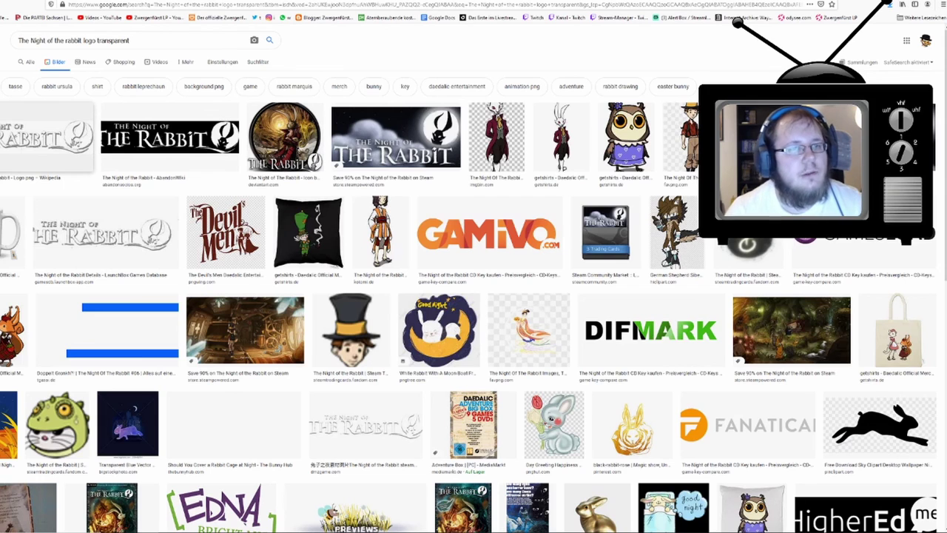
Save a Night of the Rabbit logo from Google Images as a PNG in Downloads.
click(45, 137)
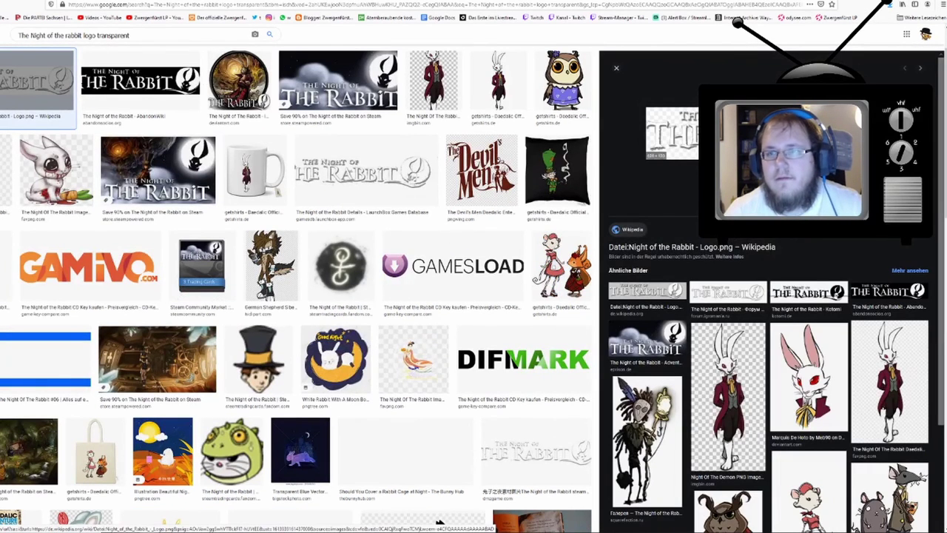
right_click(765, 237)
click(800, 233)
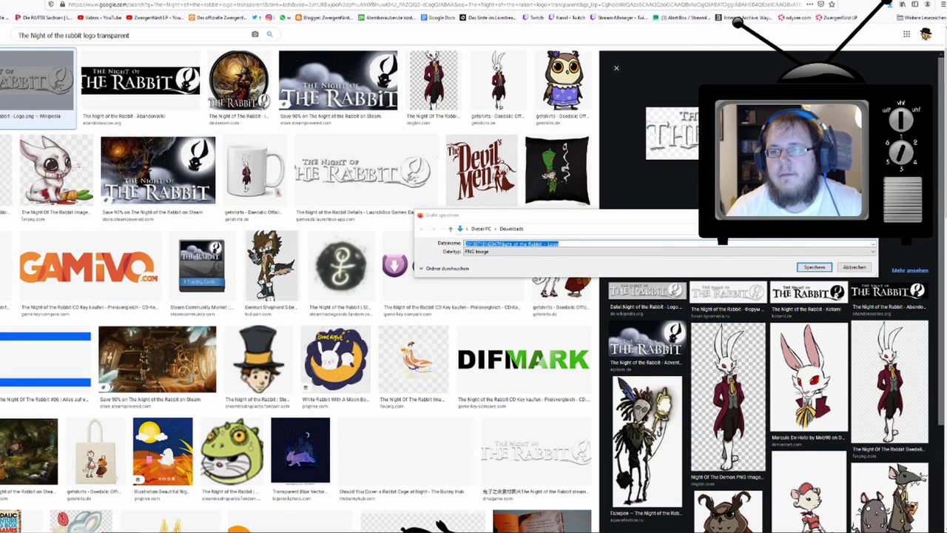
key(Return)
click(439, 522)
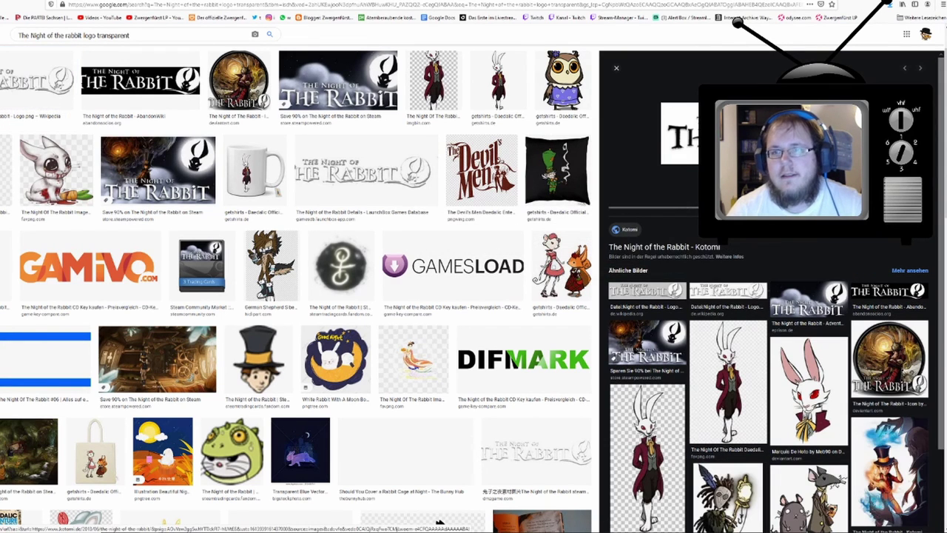
right_click(752, 207)
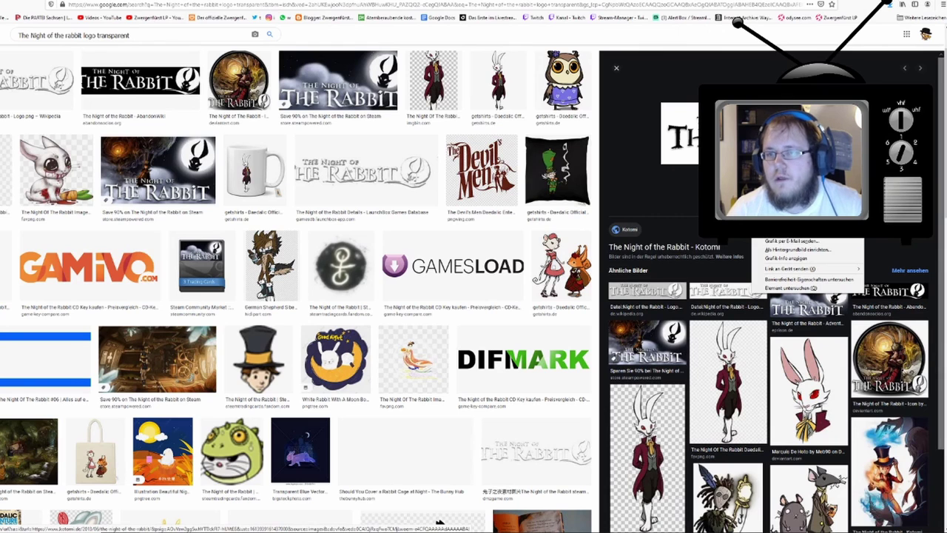
click(770, 214)
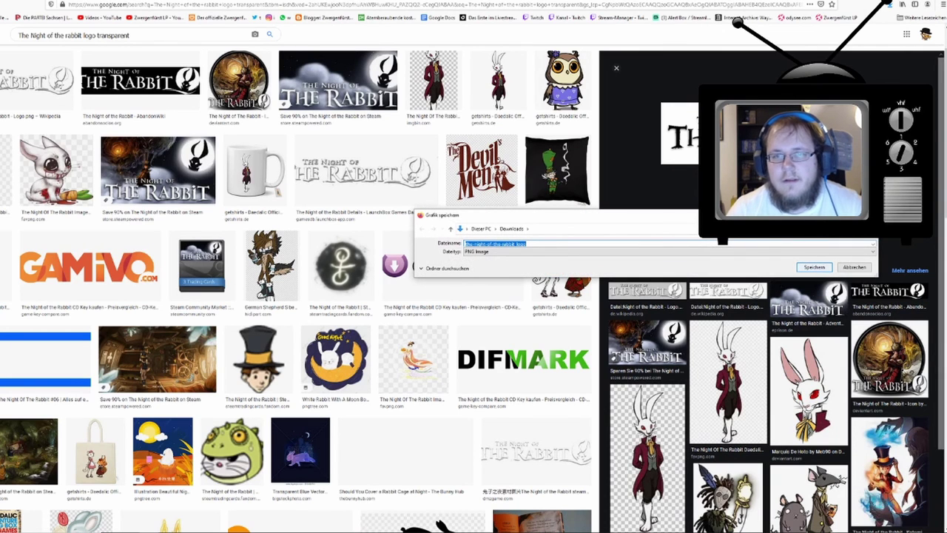
click(814, 267)
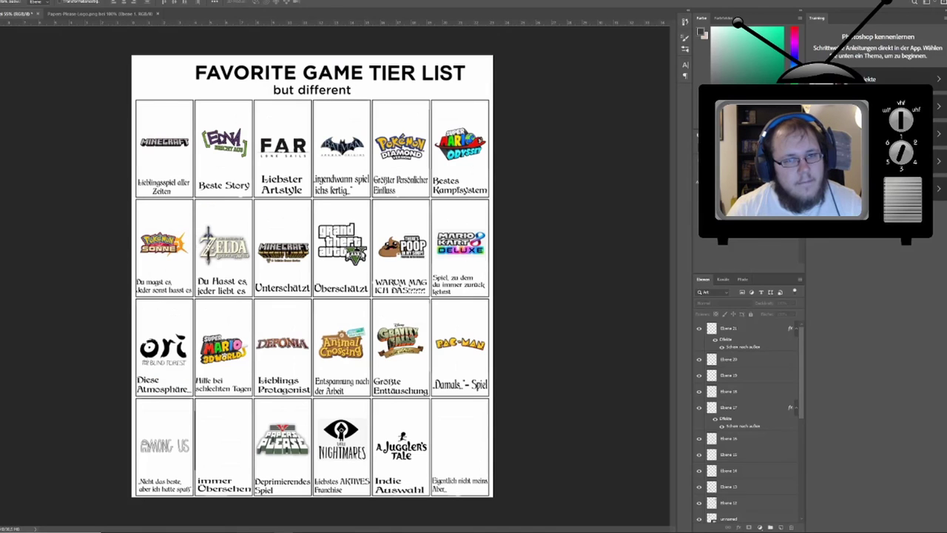
Open the-night-of-the-rabbit_logo in Photoshop and drag it onto the tier list's bottom row.
key(super+e)
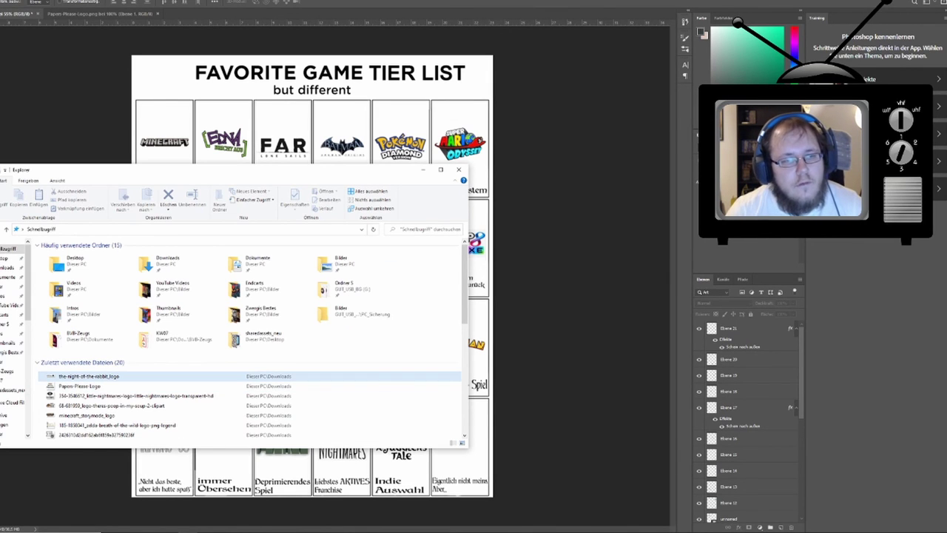
click(148, 376)
key(Return)
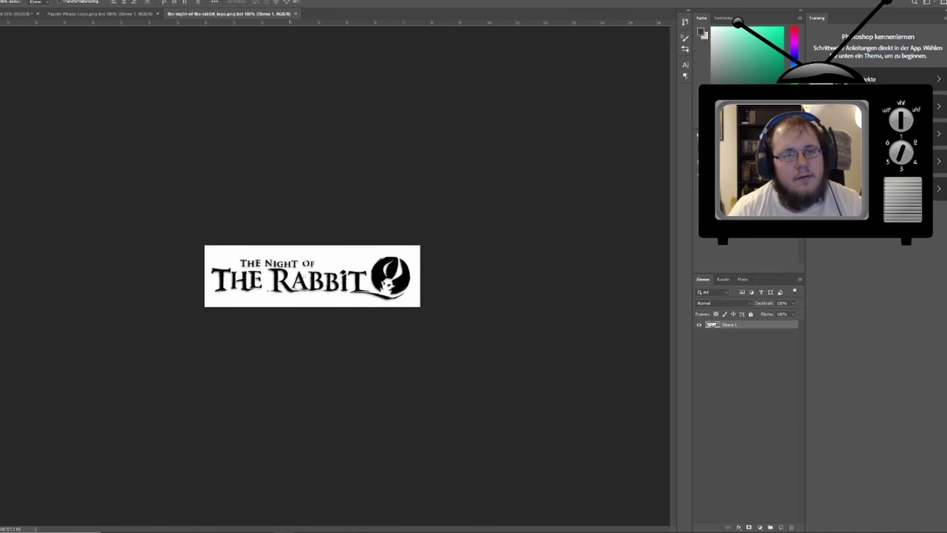
mouse_move(229, 251)
mouse_down()
mouse_move(31, 24)
mouse_move(222, 436)
mouse_up()
drag(348, 370, 355, 411)
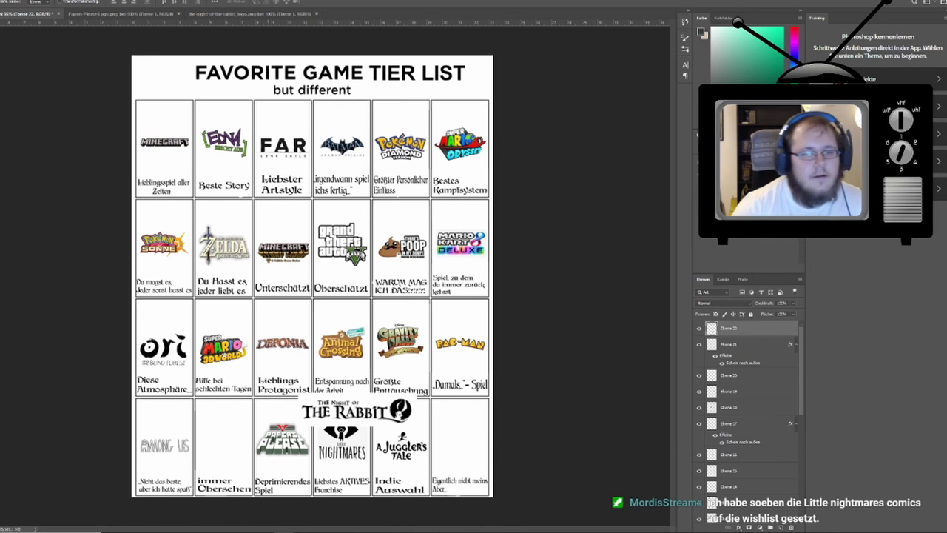
Free-transform the Night of the Rabbit logo down to fit the 'immer Übersehen' cell.
mouse_move(350, 392)
mouse_down()
mouse_move(310, 394)
mouse_move(274, 421)
mouse_up()
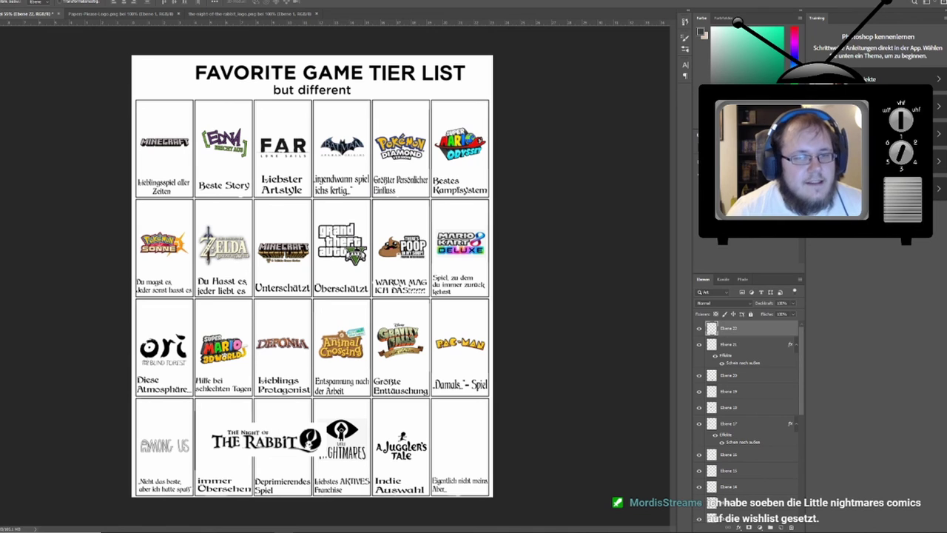
click(22, 0)
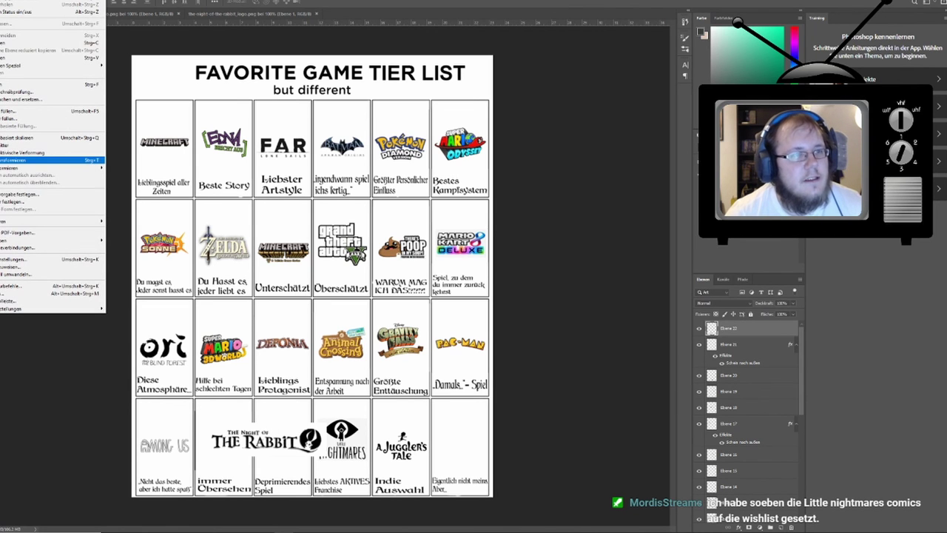
mouse_move(52, 160)
click(121, 179)
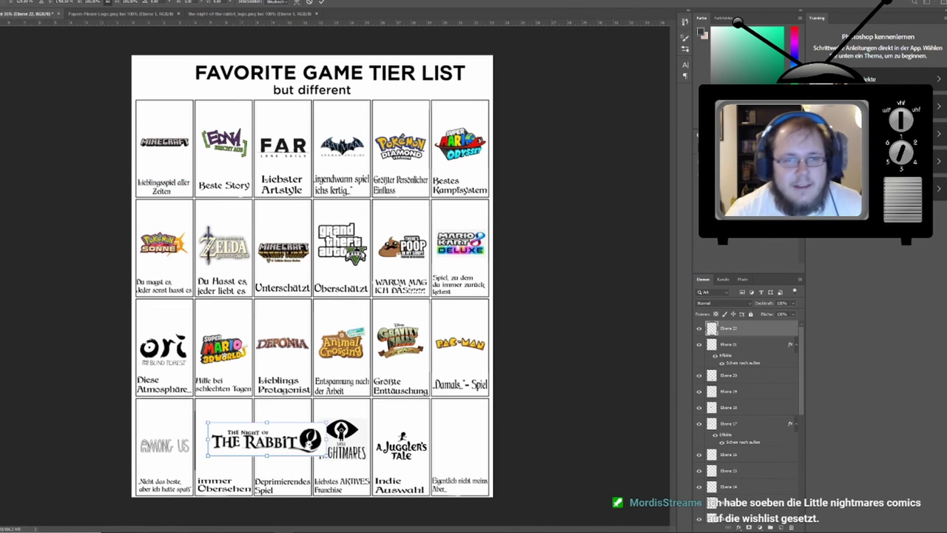
drag(324, 439, 247, 442)
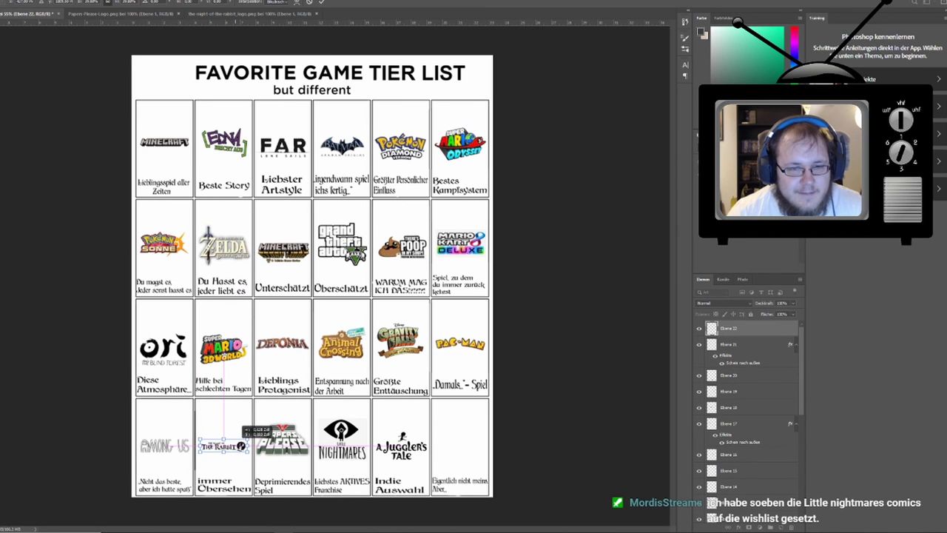
drag(248, 443, 250, 444)
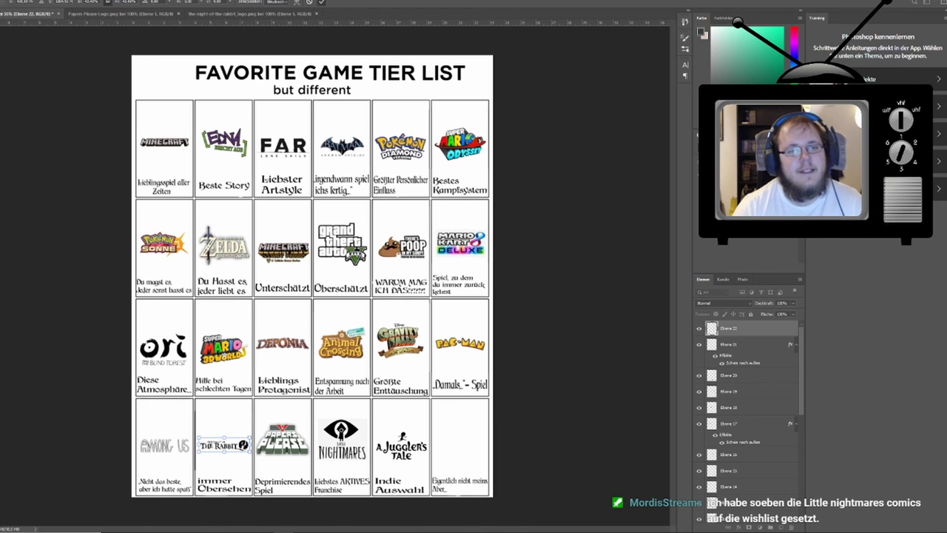
key(Return)
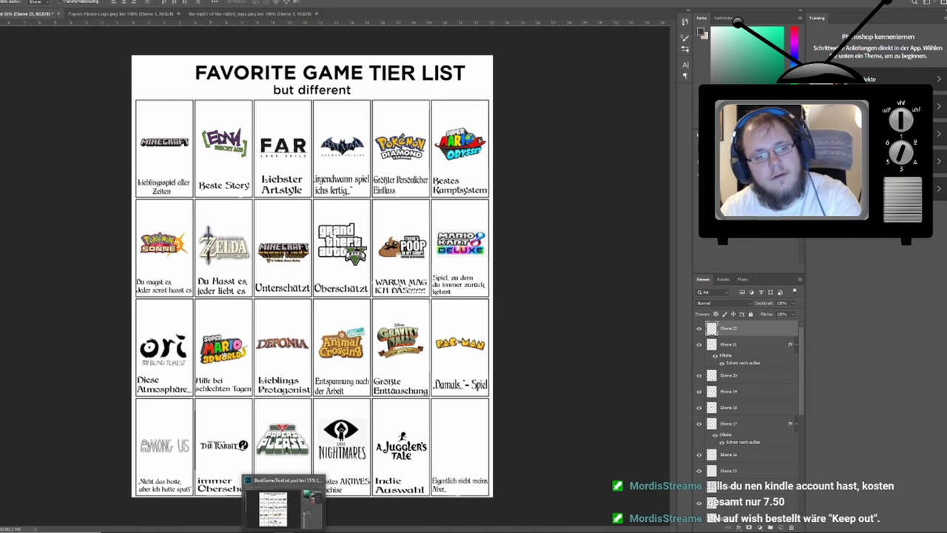
Move the Wolfenstein II logo into the bottom-right cell of the tier list.
click(207, 499)
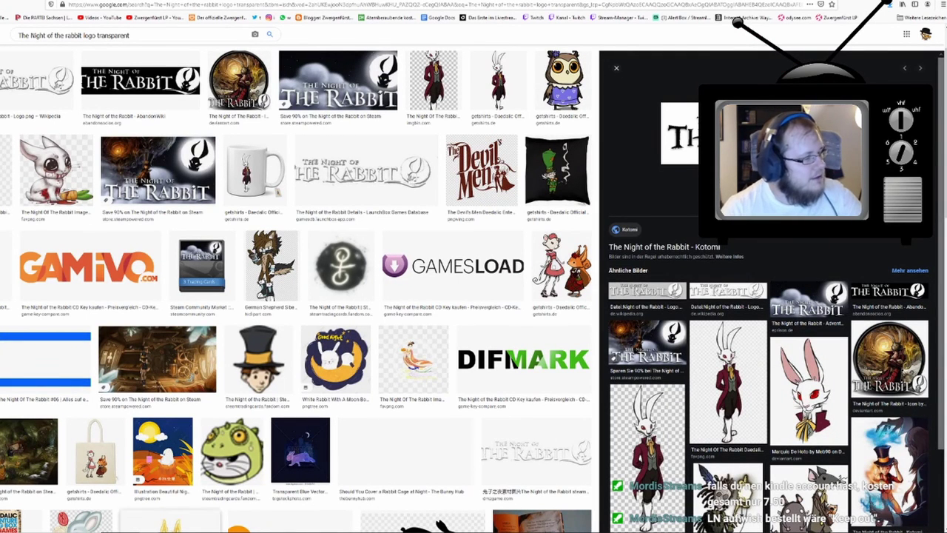
key(alt+Tab)
mouse_move(311, 276)
mouse_down()
mouse_move(338, 348)
mouse_move(444, 429)
mouse_up()
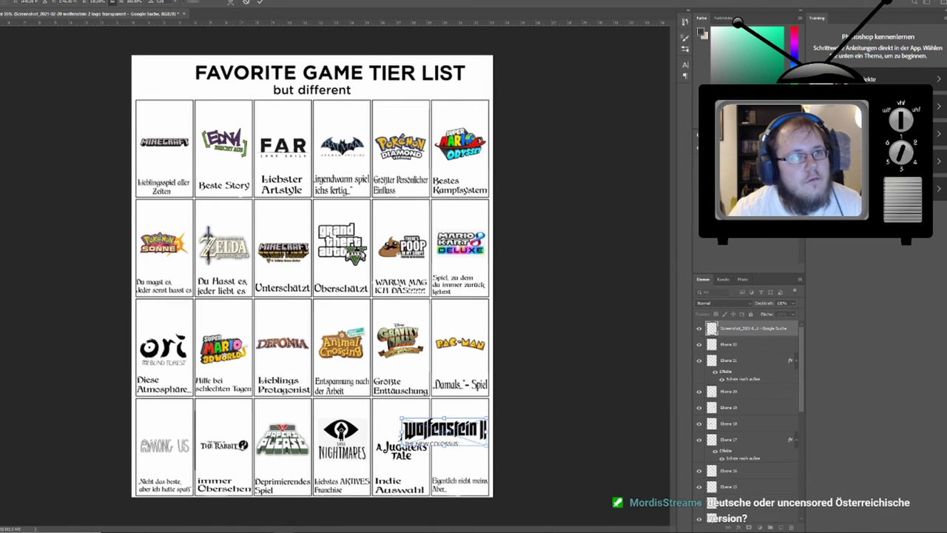
Scale the Wolfenstein II logo down to fit its bottom-right cell.
key(alt+b)
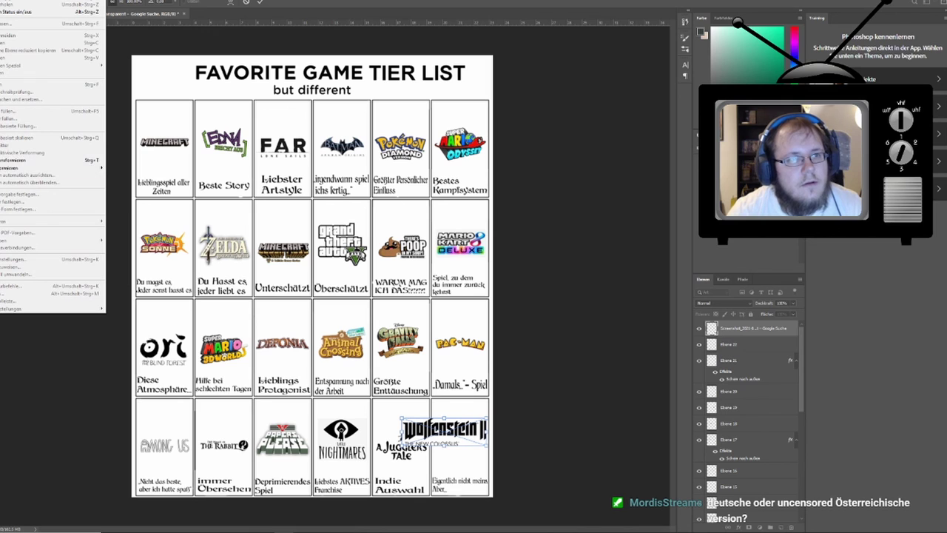
key(Down)
key(Right)
key(Down)
key(Return)
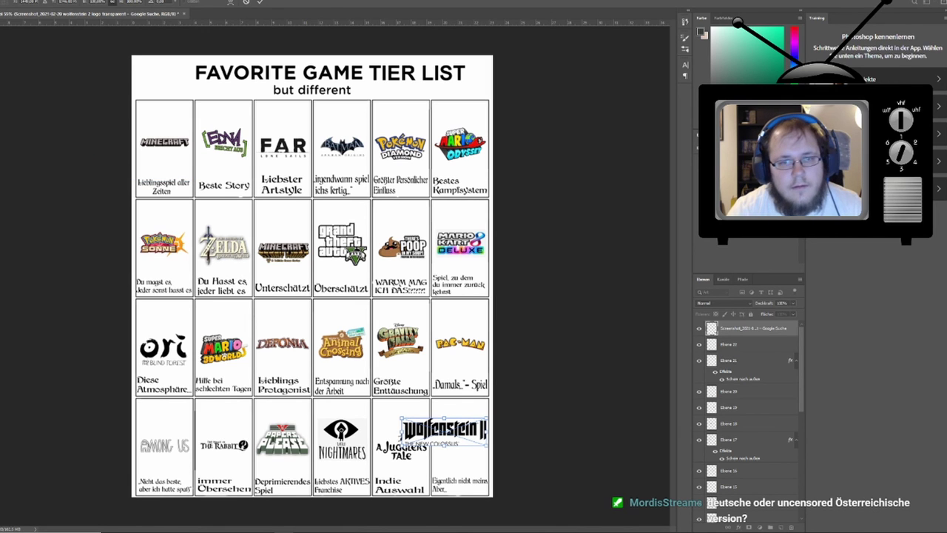
drag(487, 419, 461, 438)
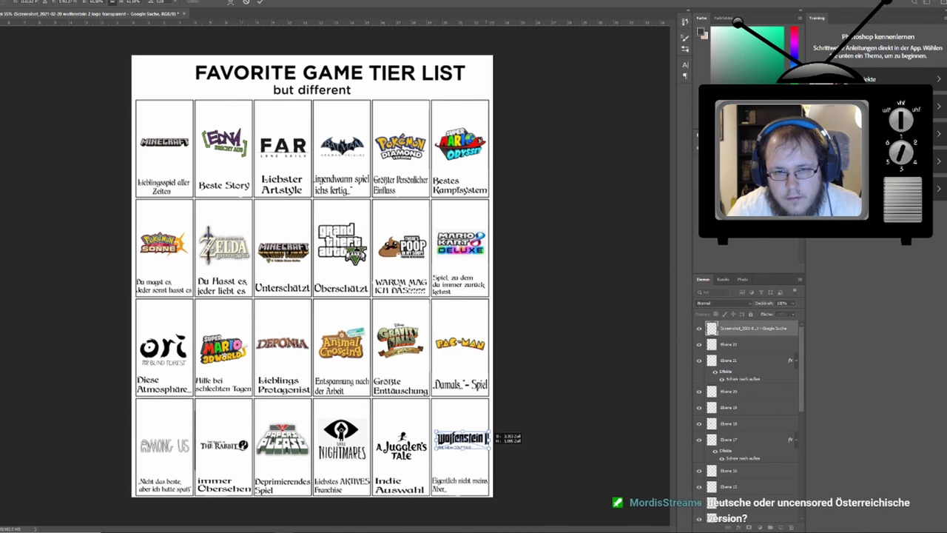
drag(486, 431, 489, 432)
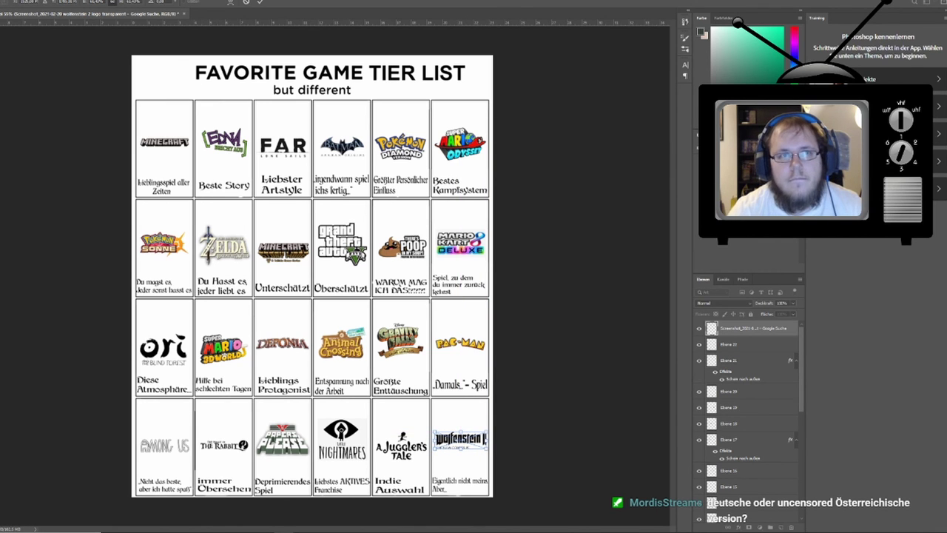
key(Return)
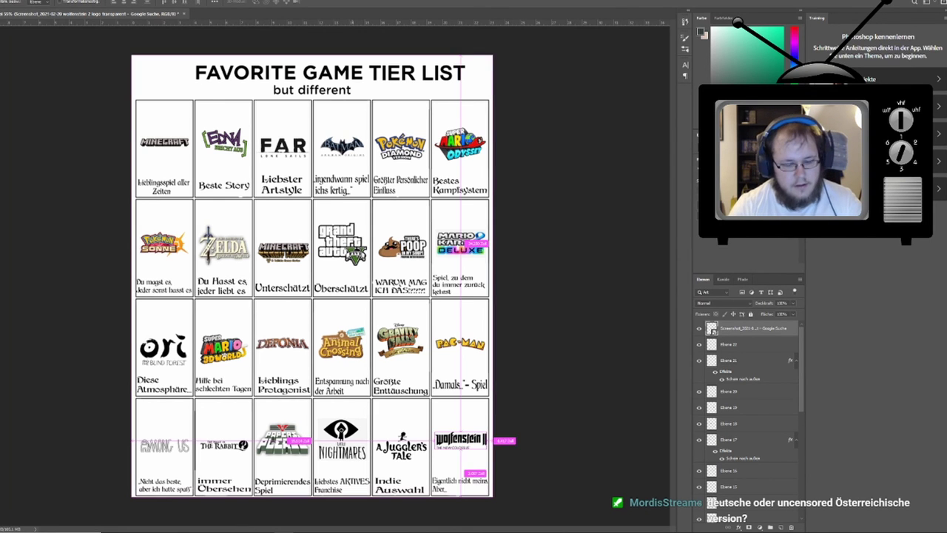
Use Export As to save the tier list as a 1673 × 2048 PNG, BestGameTierList, in Downloads.
key(alt+d)
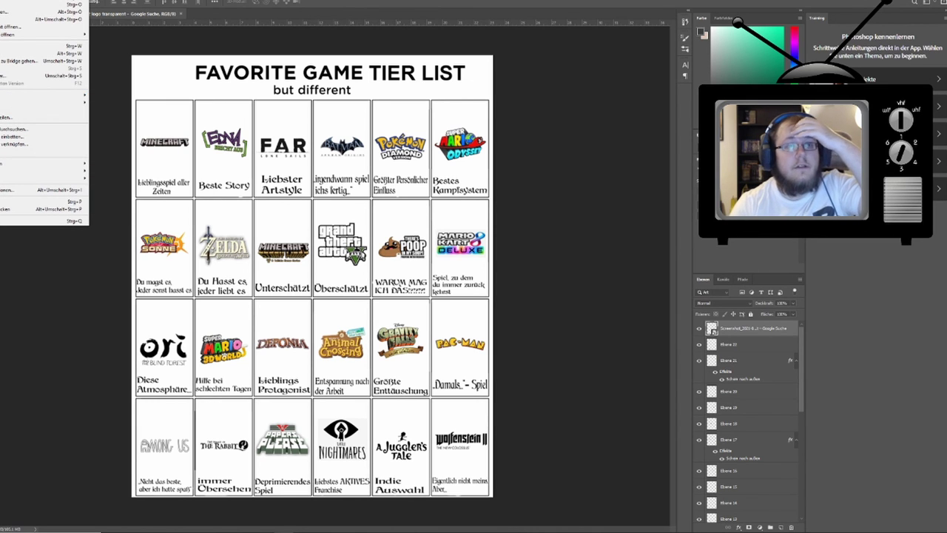
key(Down)
key(Right)
key(Down)
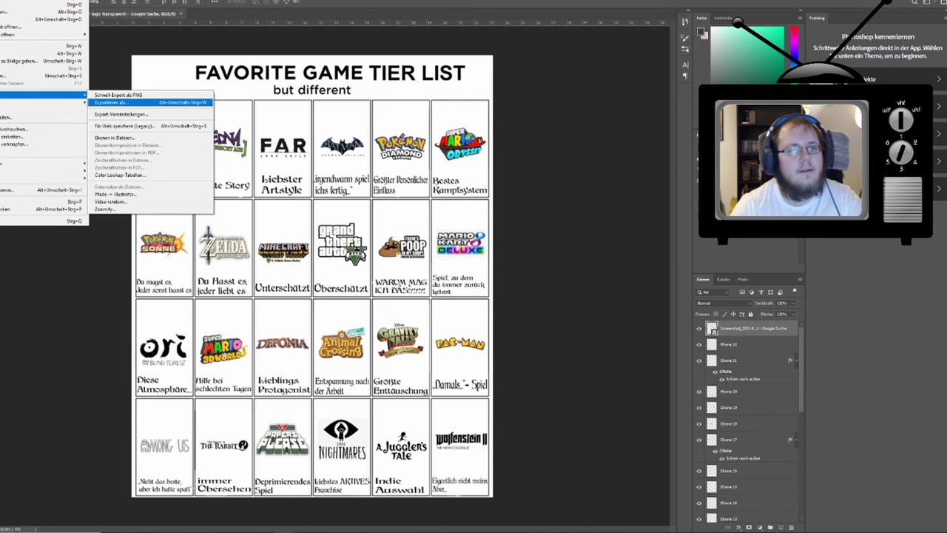
key(Return)
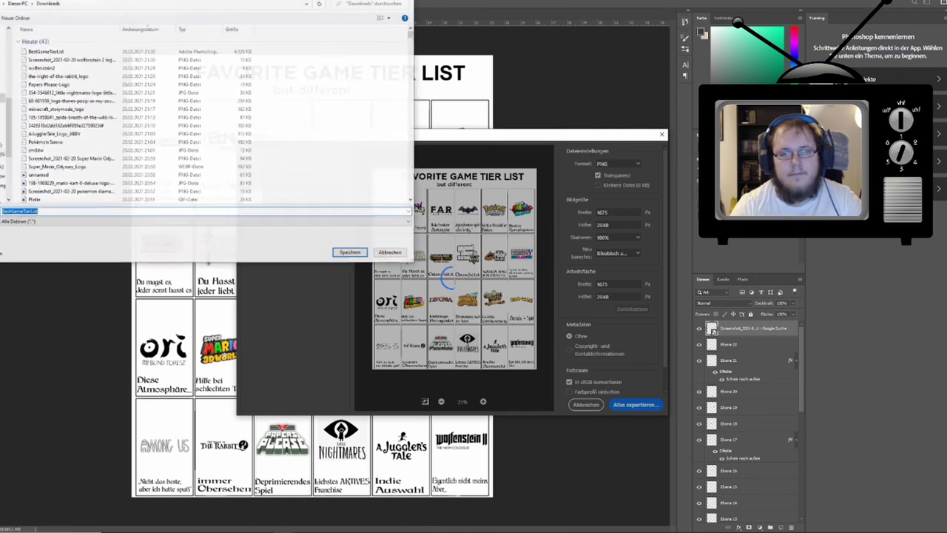
key(Return)
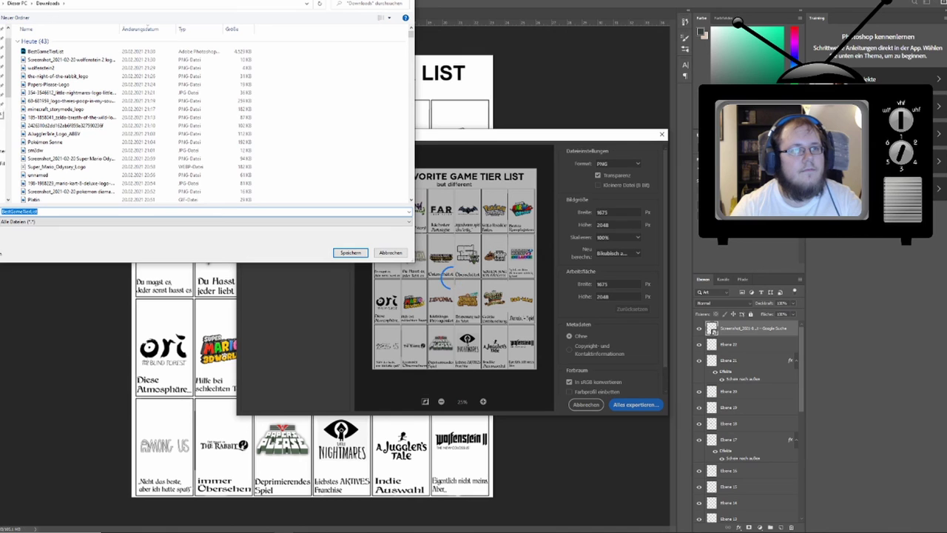
key(End)
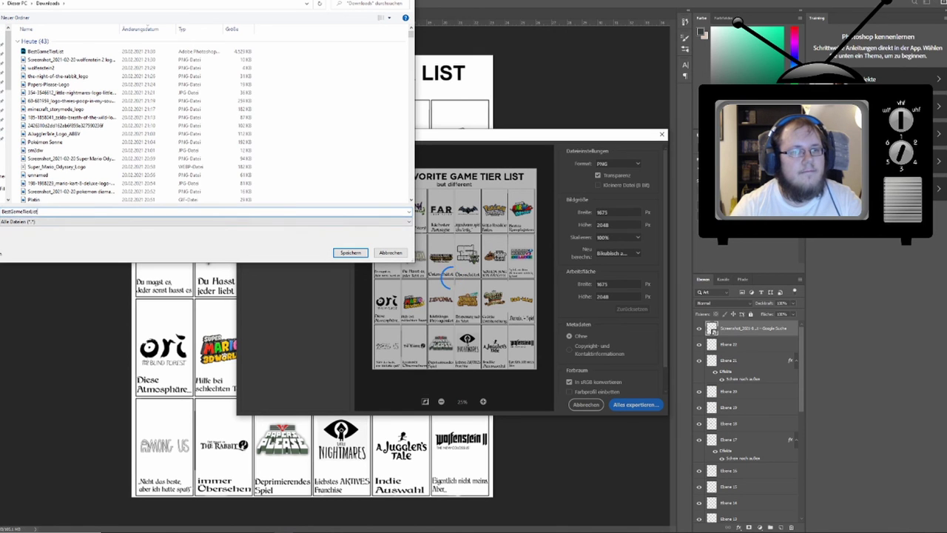
key(Return)
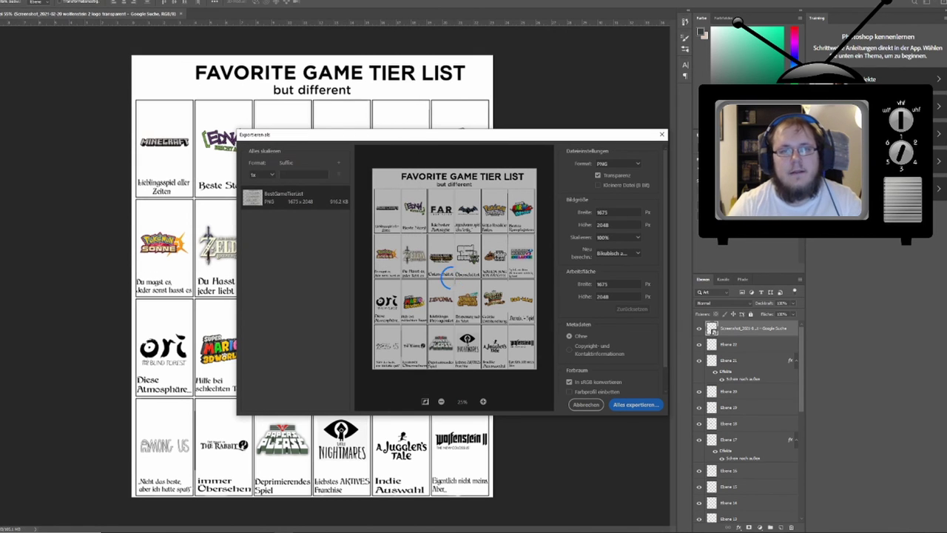